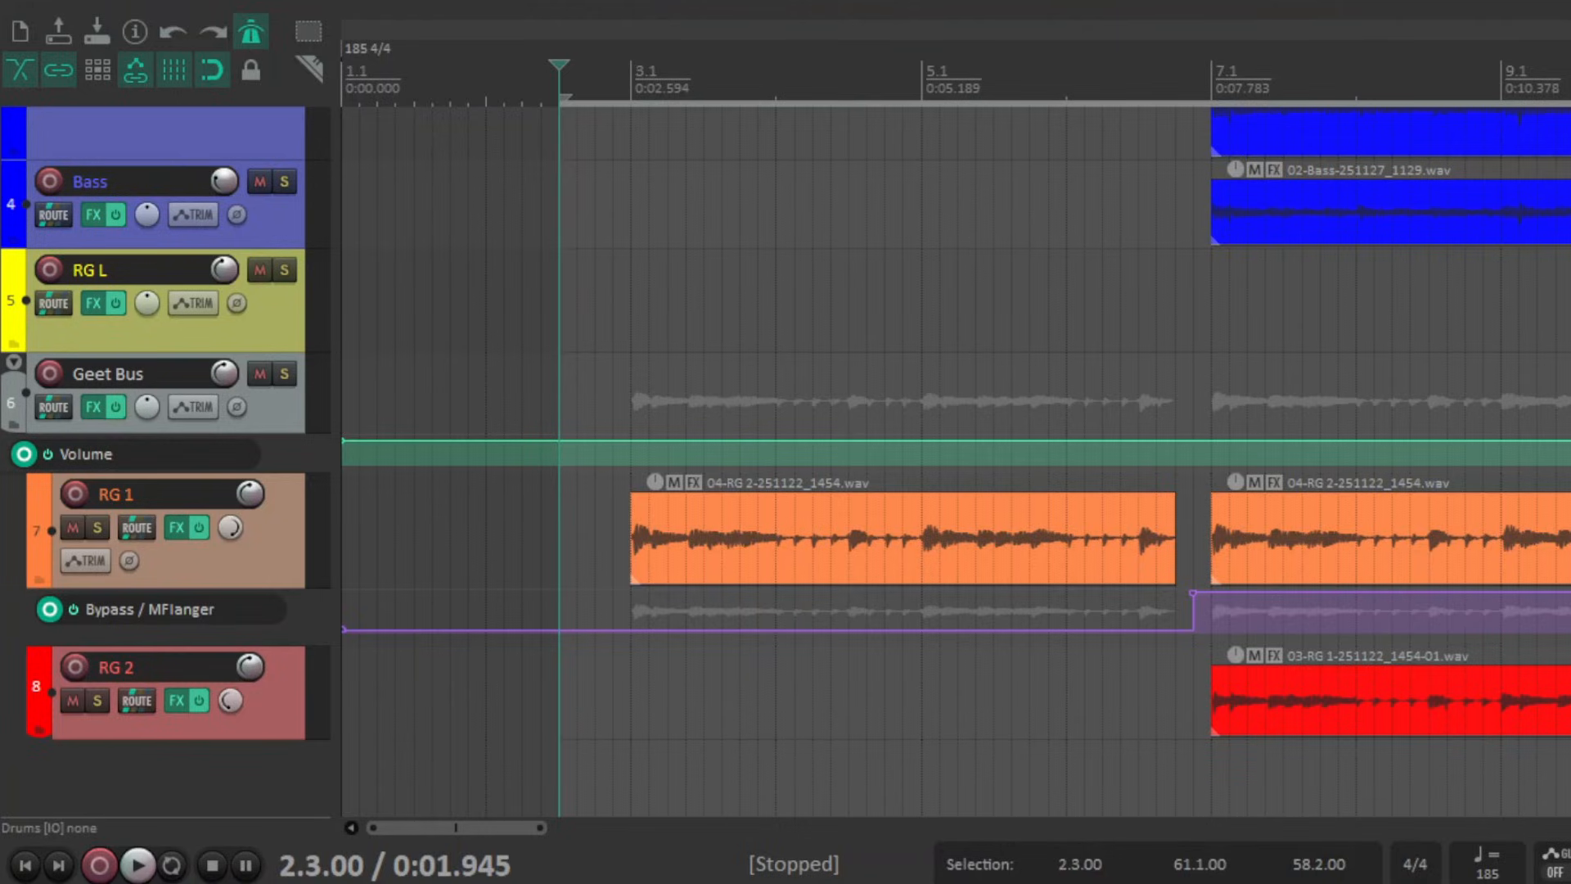
# - Play the arrangement from 2.3.00 past its last clips while looking over all tracks, stop playback and return to the start of the project
pyautogui.press('space')
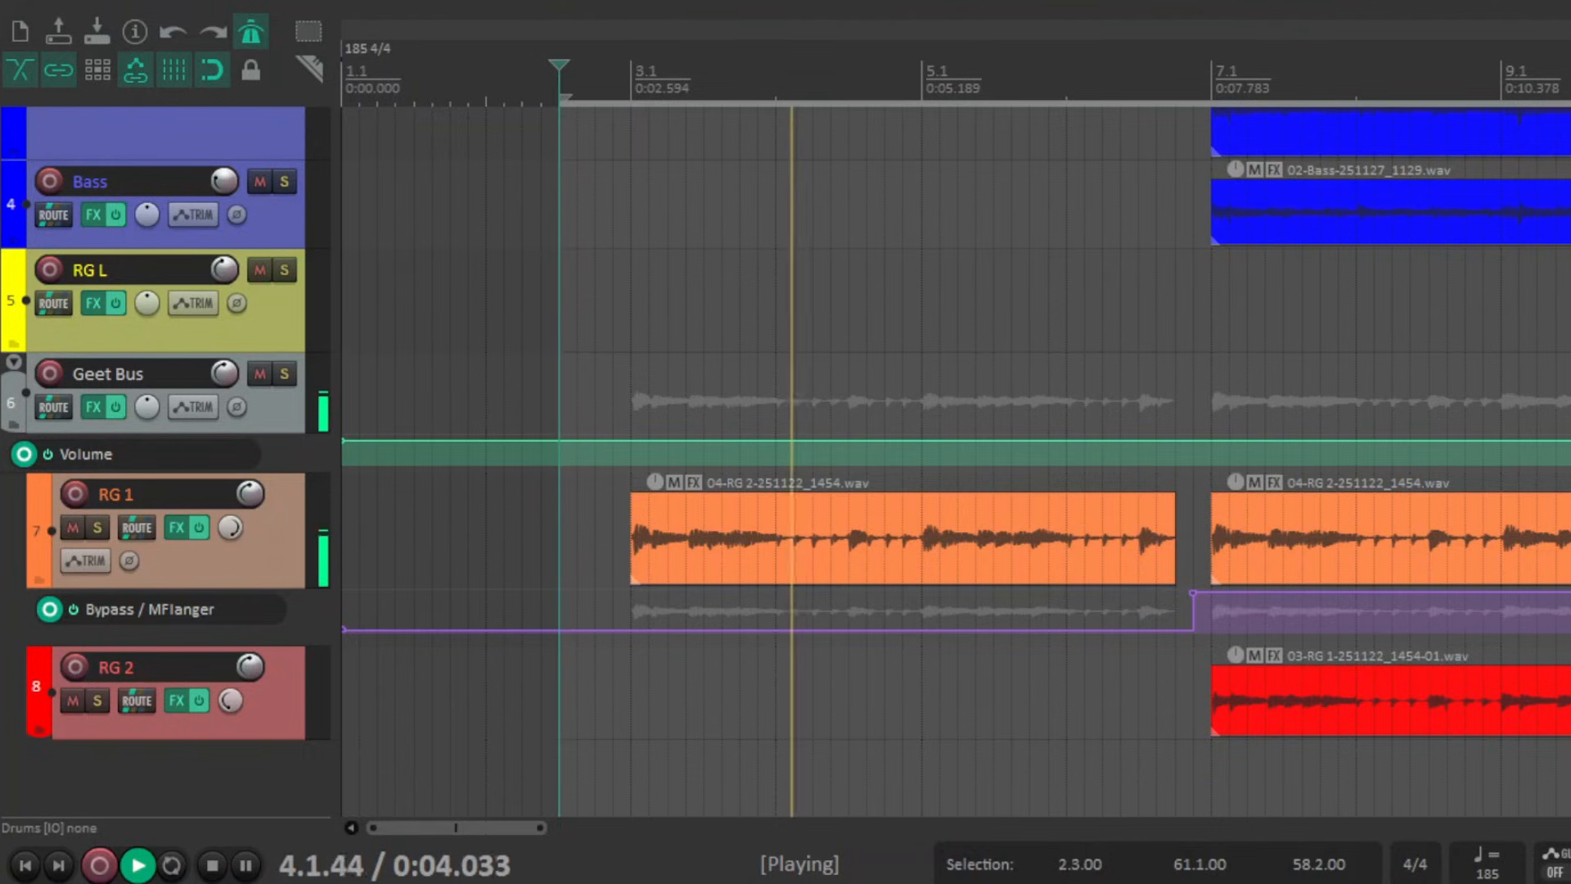
pyautogui.scroll(6, 901, 210)
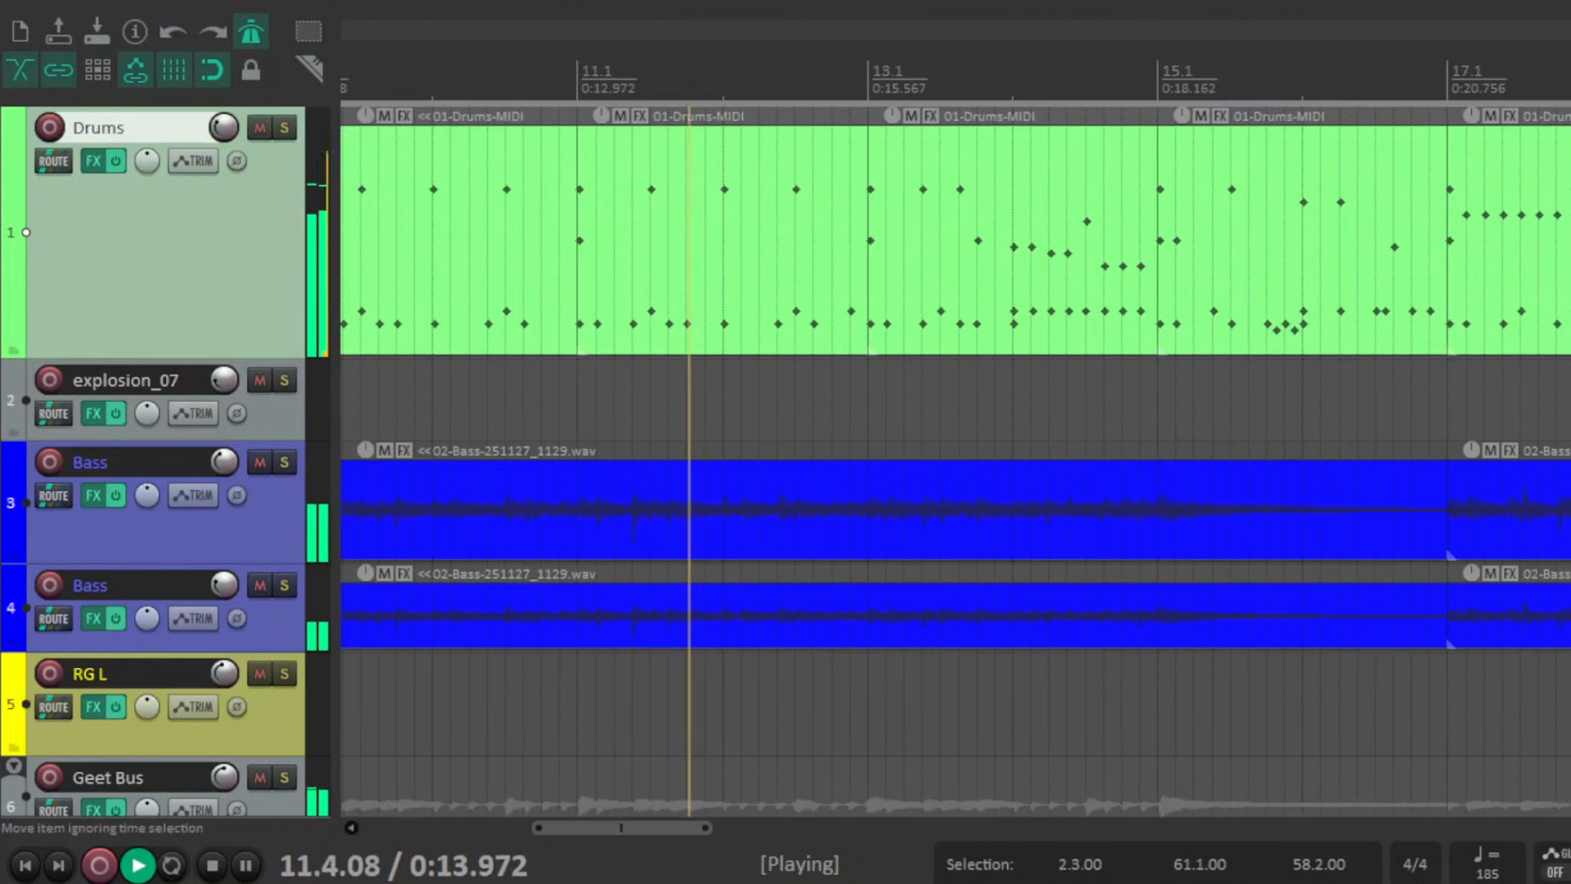
pyautogui.scroll(-3, 1053, 228)
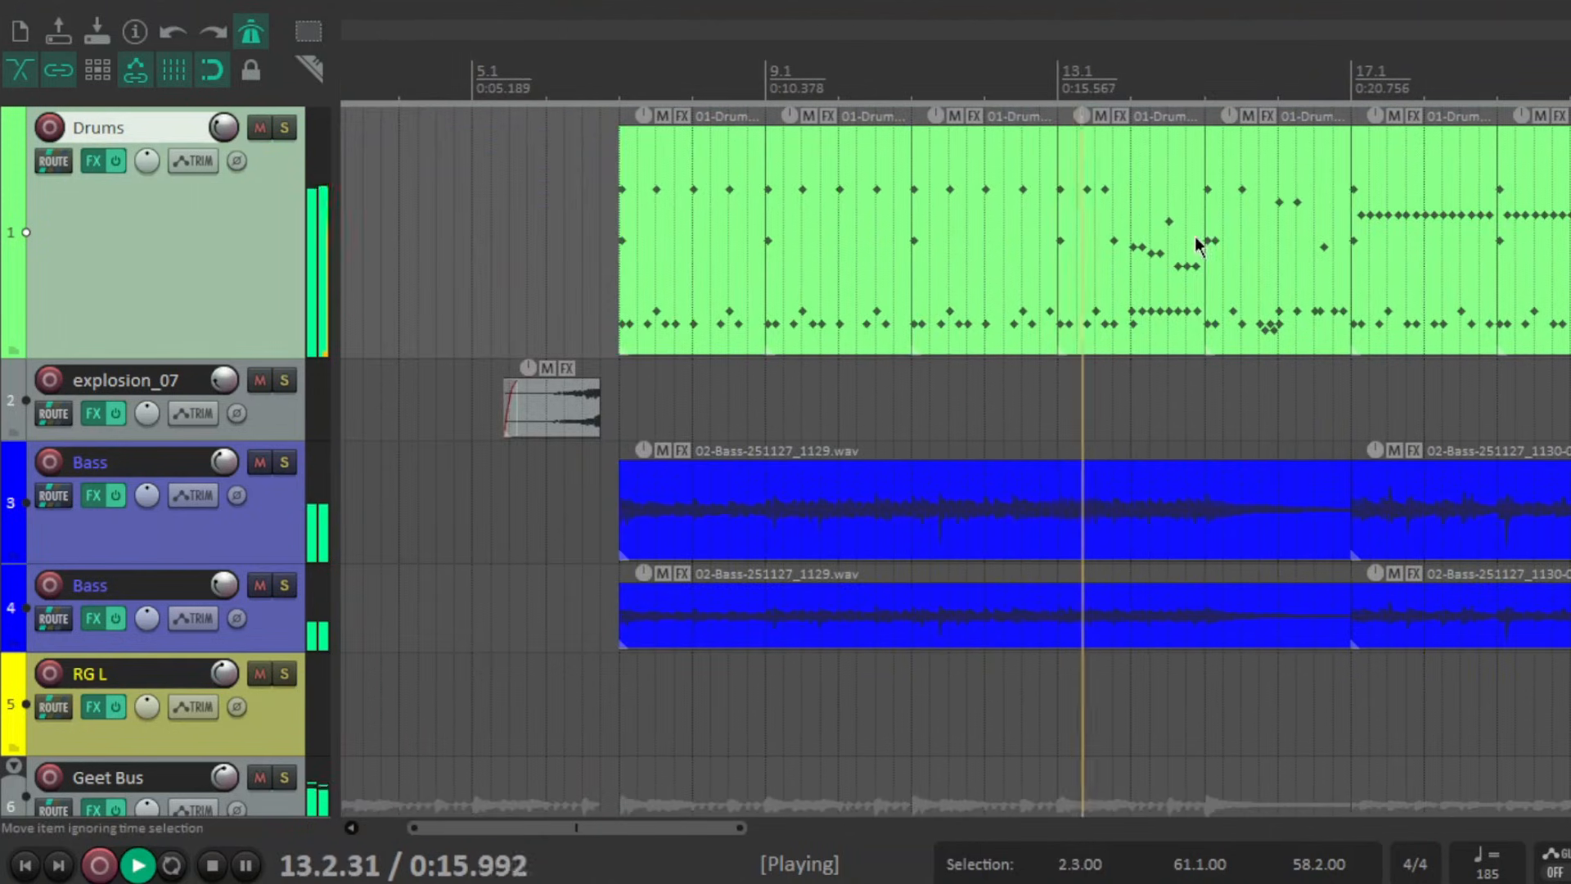
pyautogui.scroll(-3, 1052, 227)
pyautogui.scroll(-2, 1107, 286)
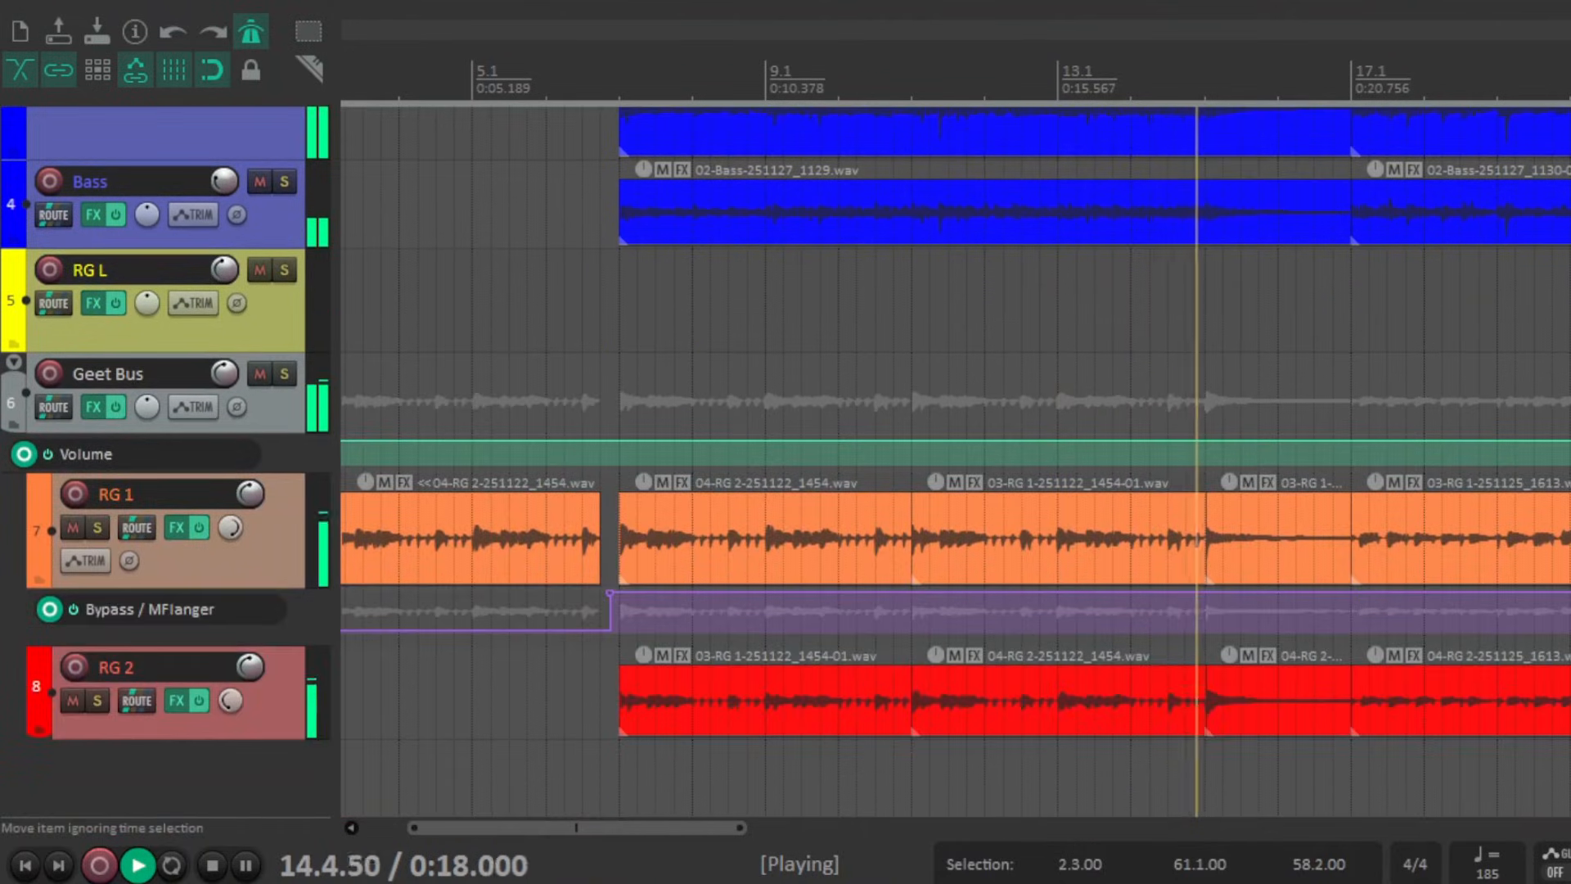
pyautogui.scroll(3, 1107, 285)
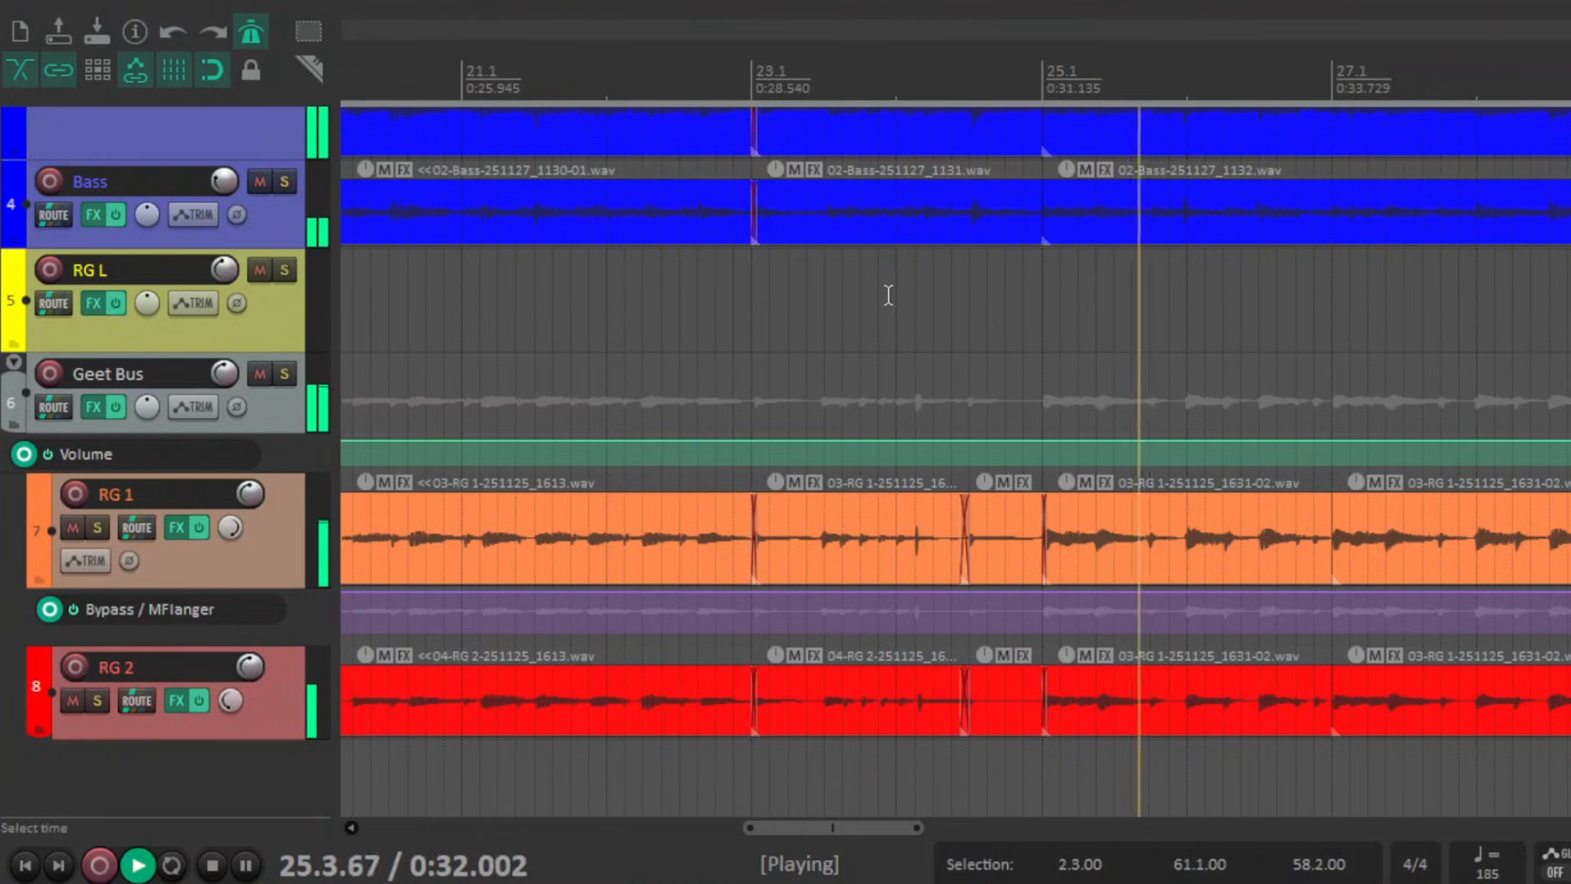
pyautogui.scroll(5, 955, 461)
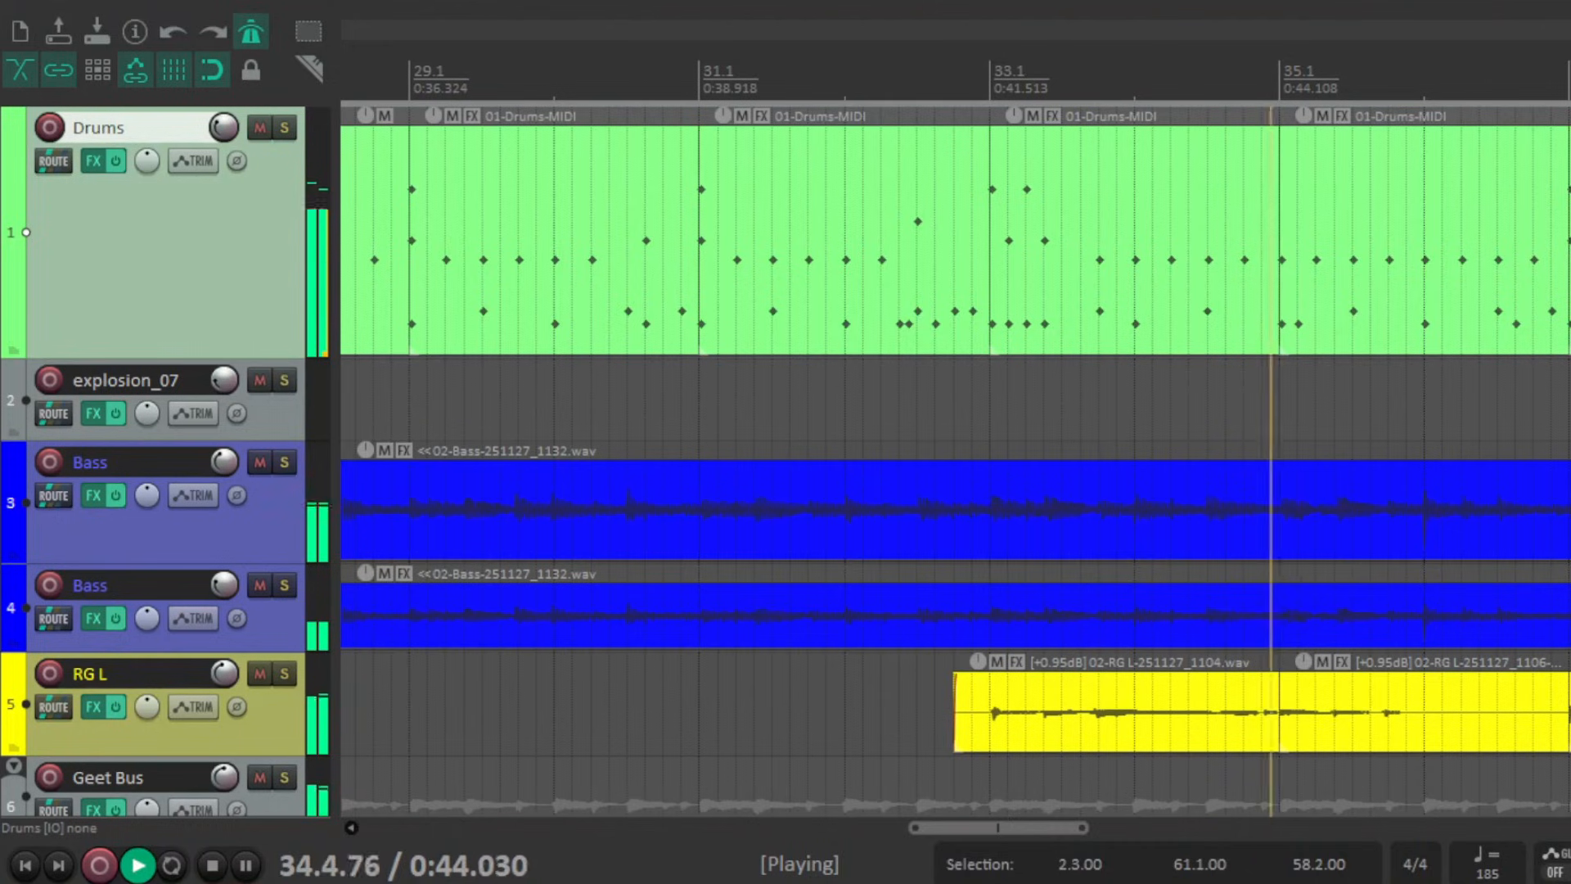
pyautogui.scroll(-3, 954, 458)
pyautogui.scroll(-5, 790, 327)
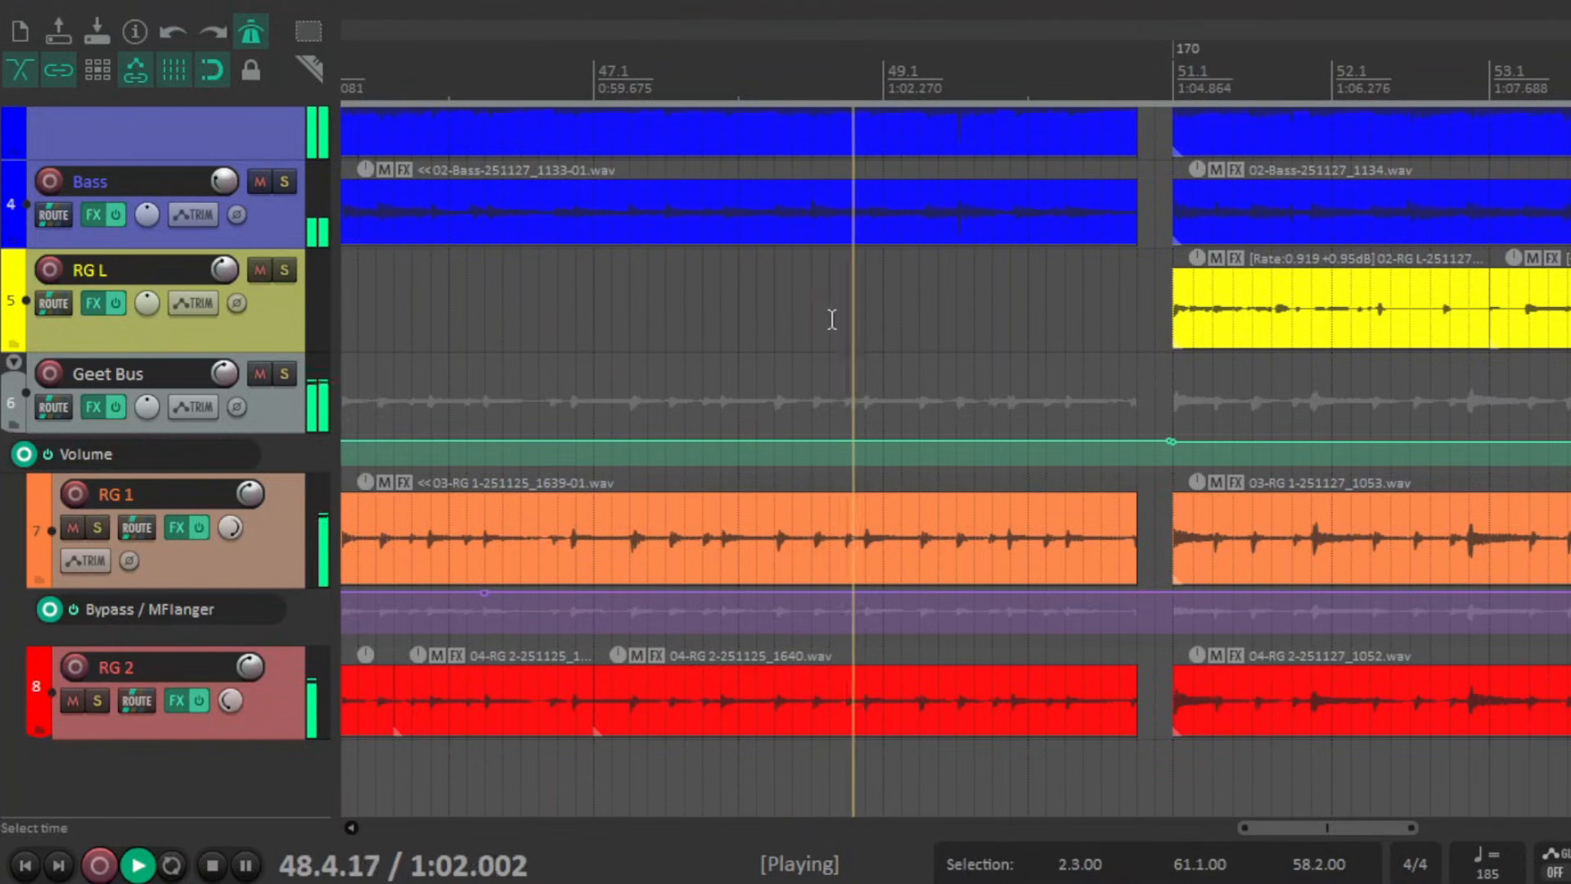
pyautogui.scroll(4, 940, 316)
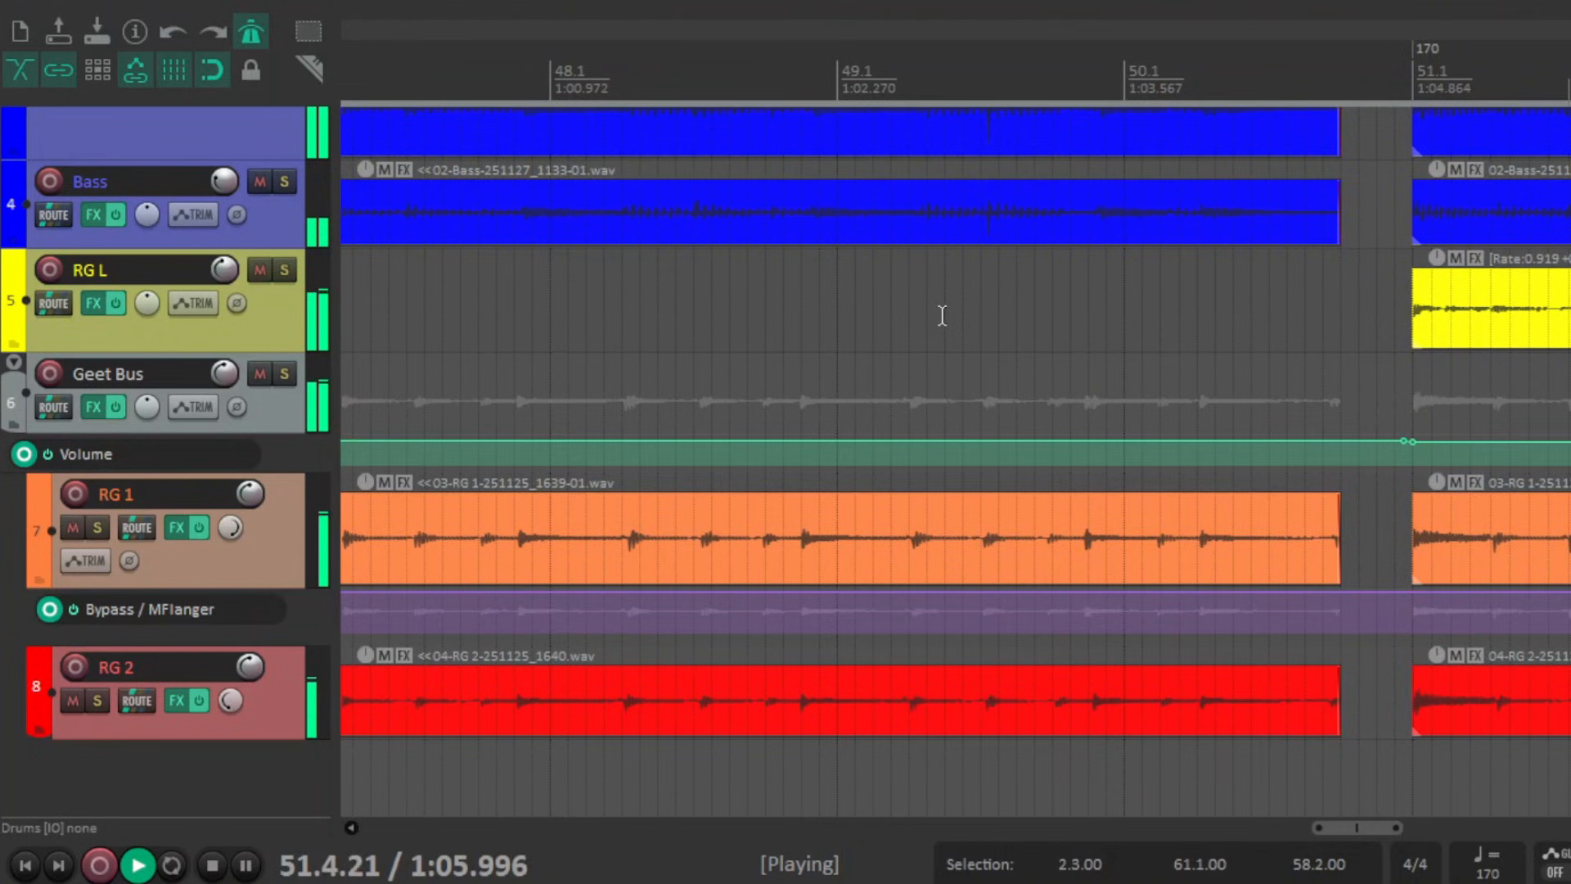
pyautogui.scroll(-4, 1132, 321)
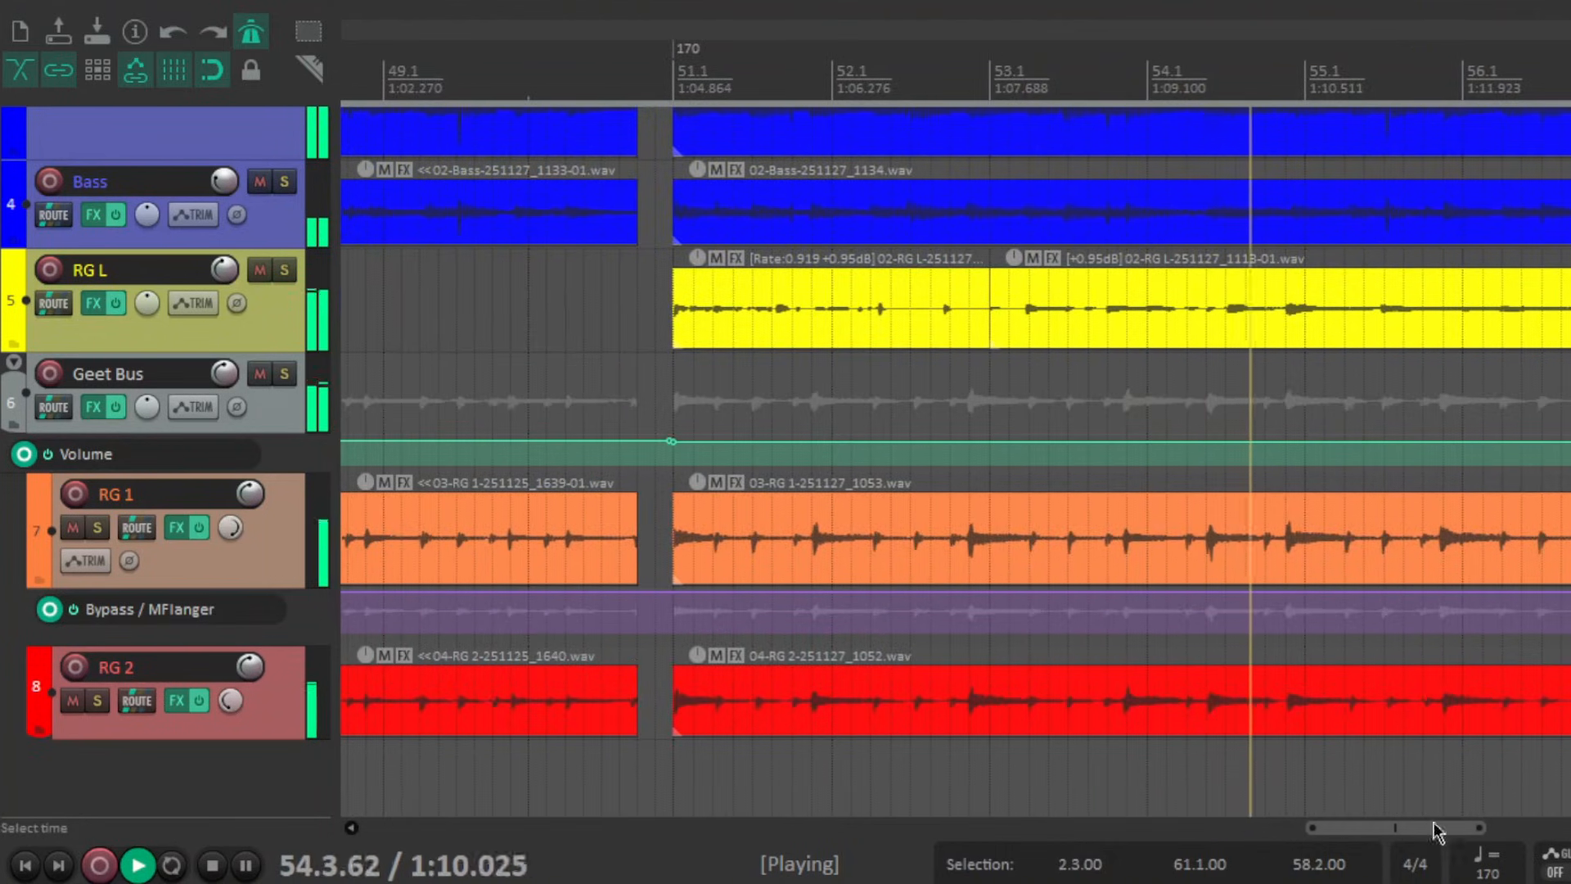
pyautogui.moveTo(1432, 827); pyautogui.dragTo(1510, 827)
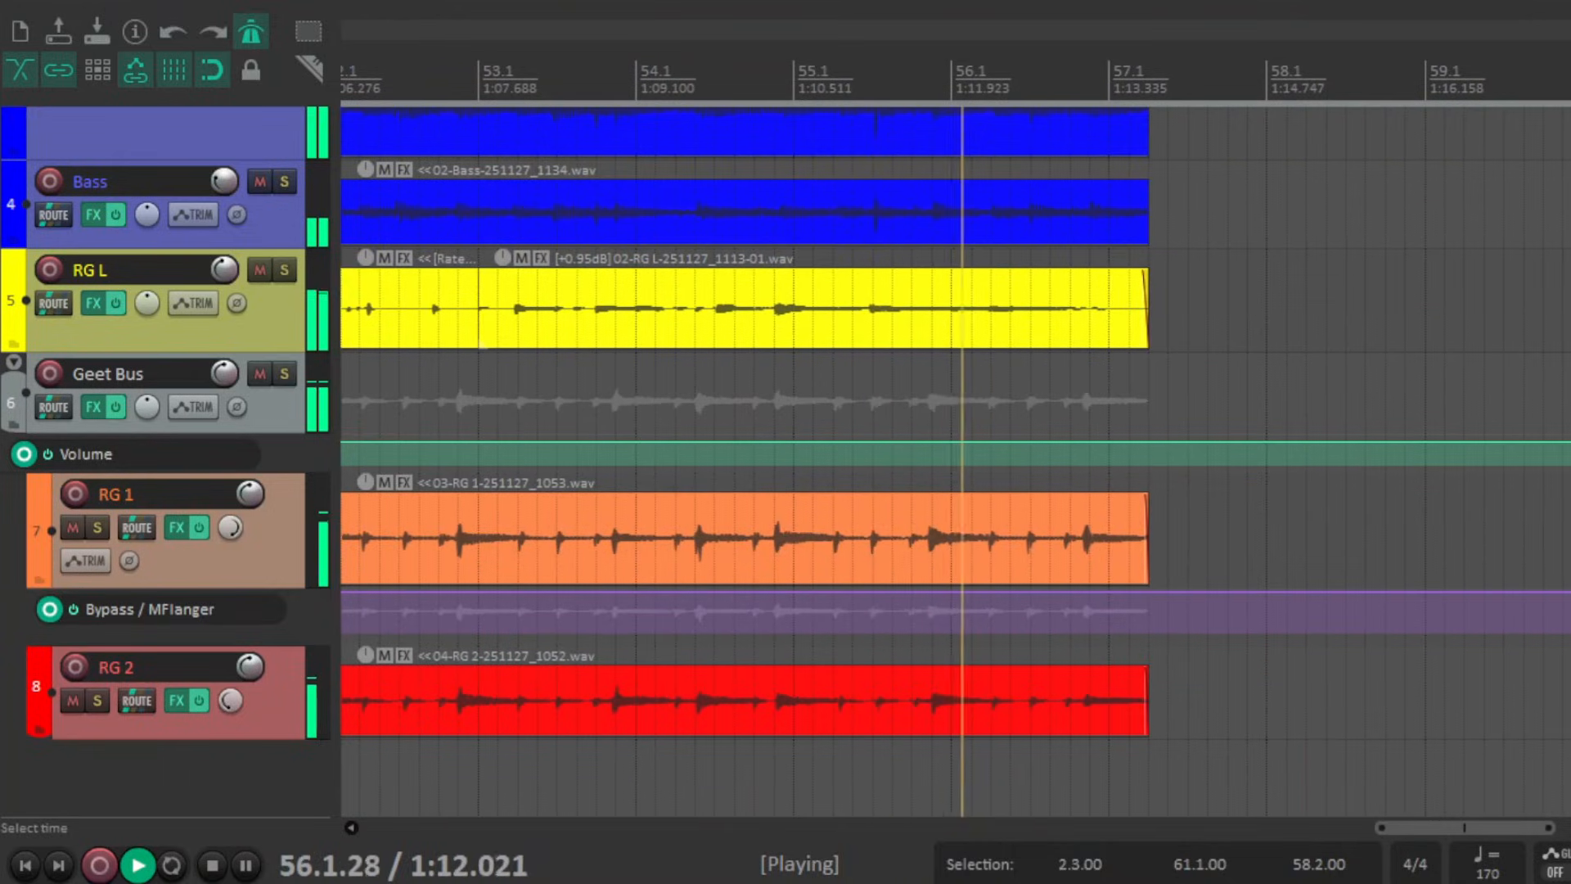
pyautogui.scroll(5, 1338, 292)
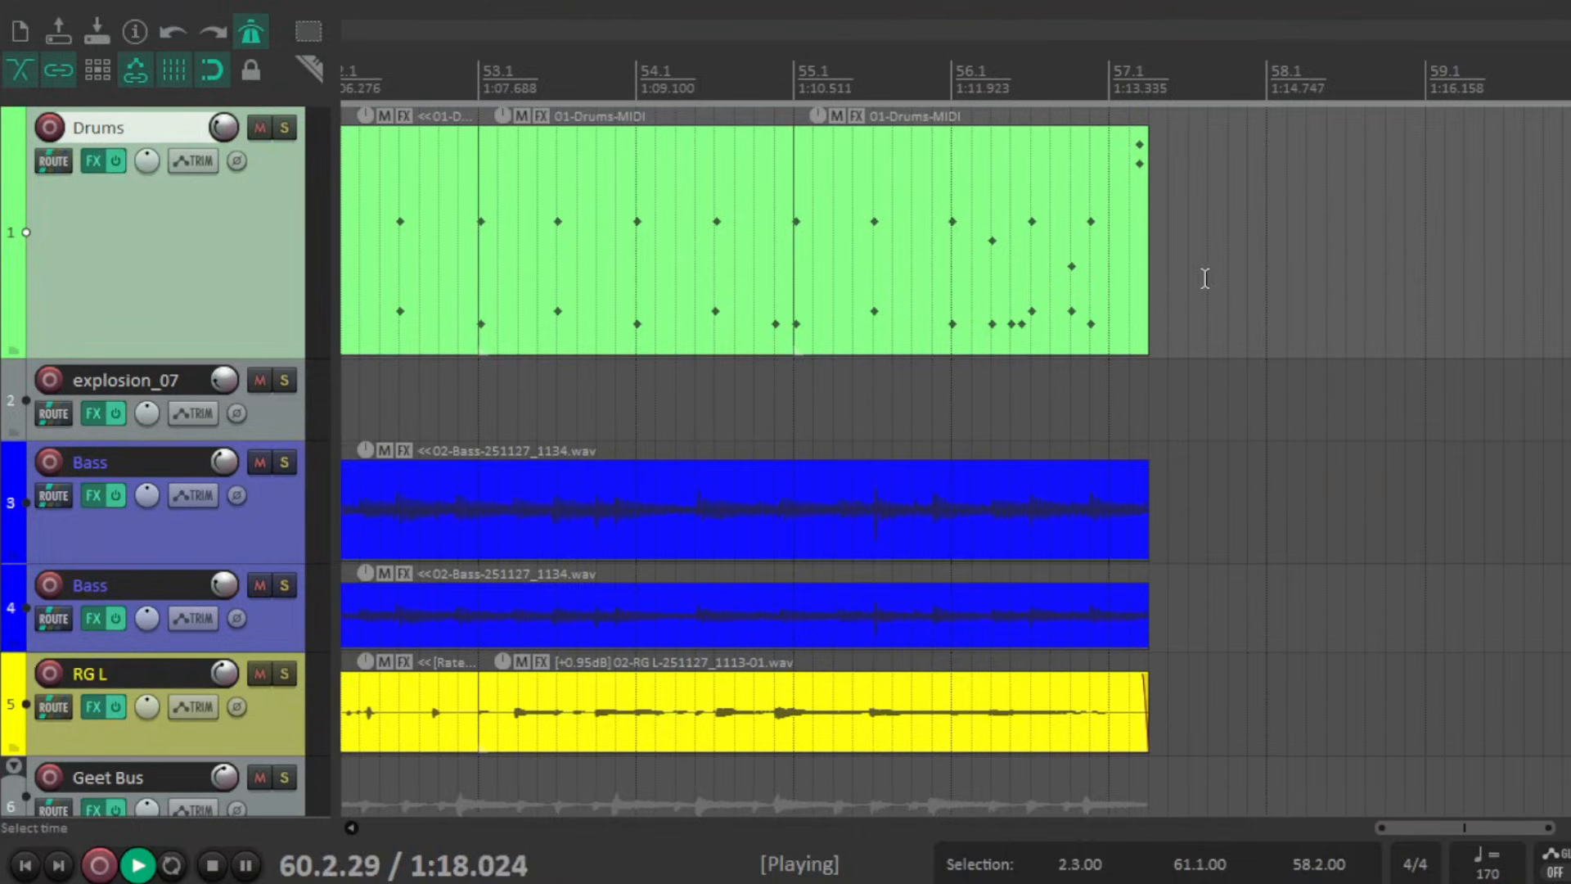
pyautogui.press('space')
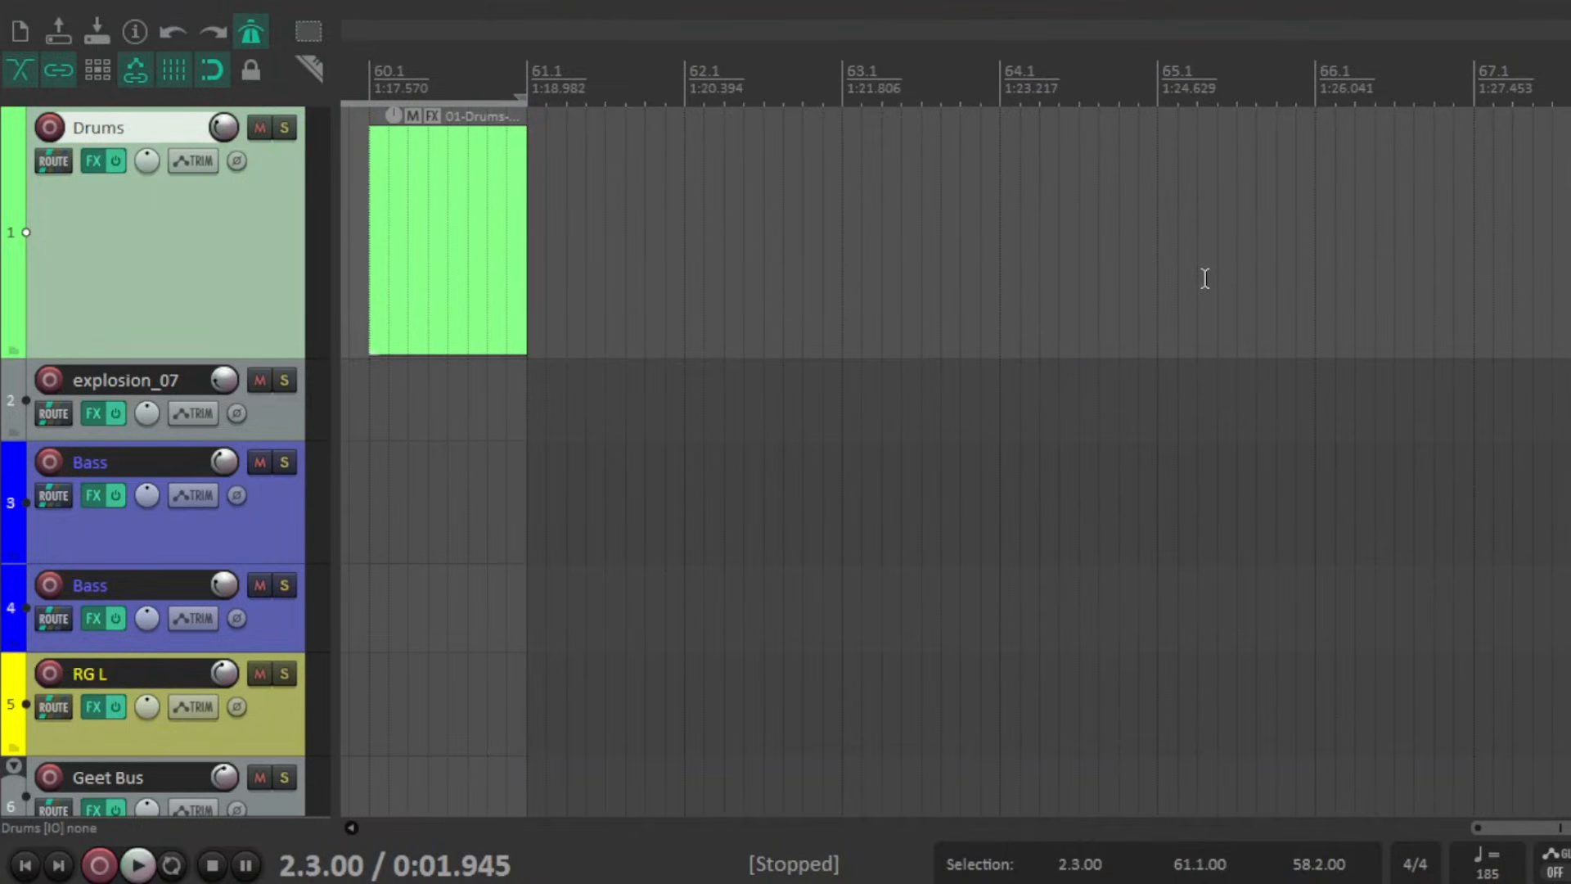
pyautogui.click(24, 865)
pyautogui.click(560, 74)
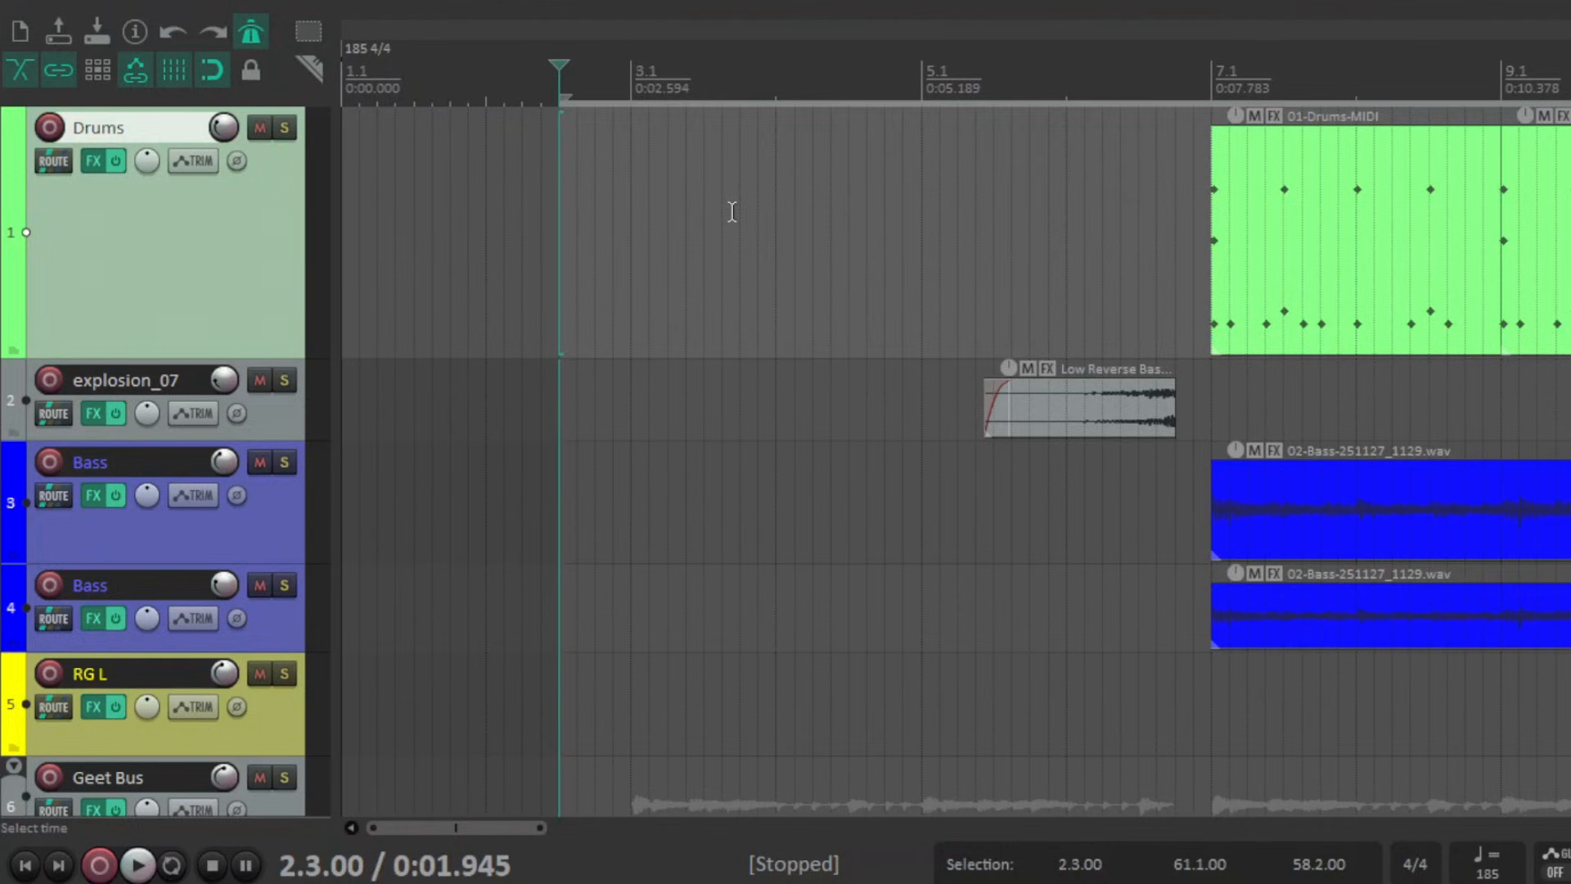
# - Open the FX chain of track RG 1 and examine its Shoeless Drive pedal and NeuralAmpModeler settings
pyautogui.scroll(-5, 179, 532)
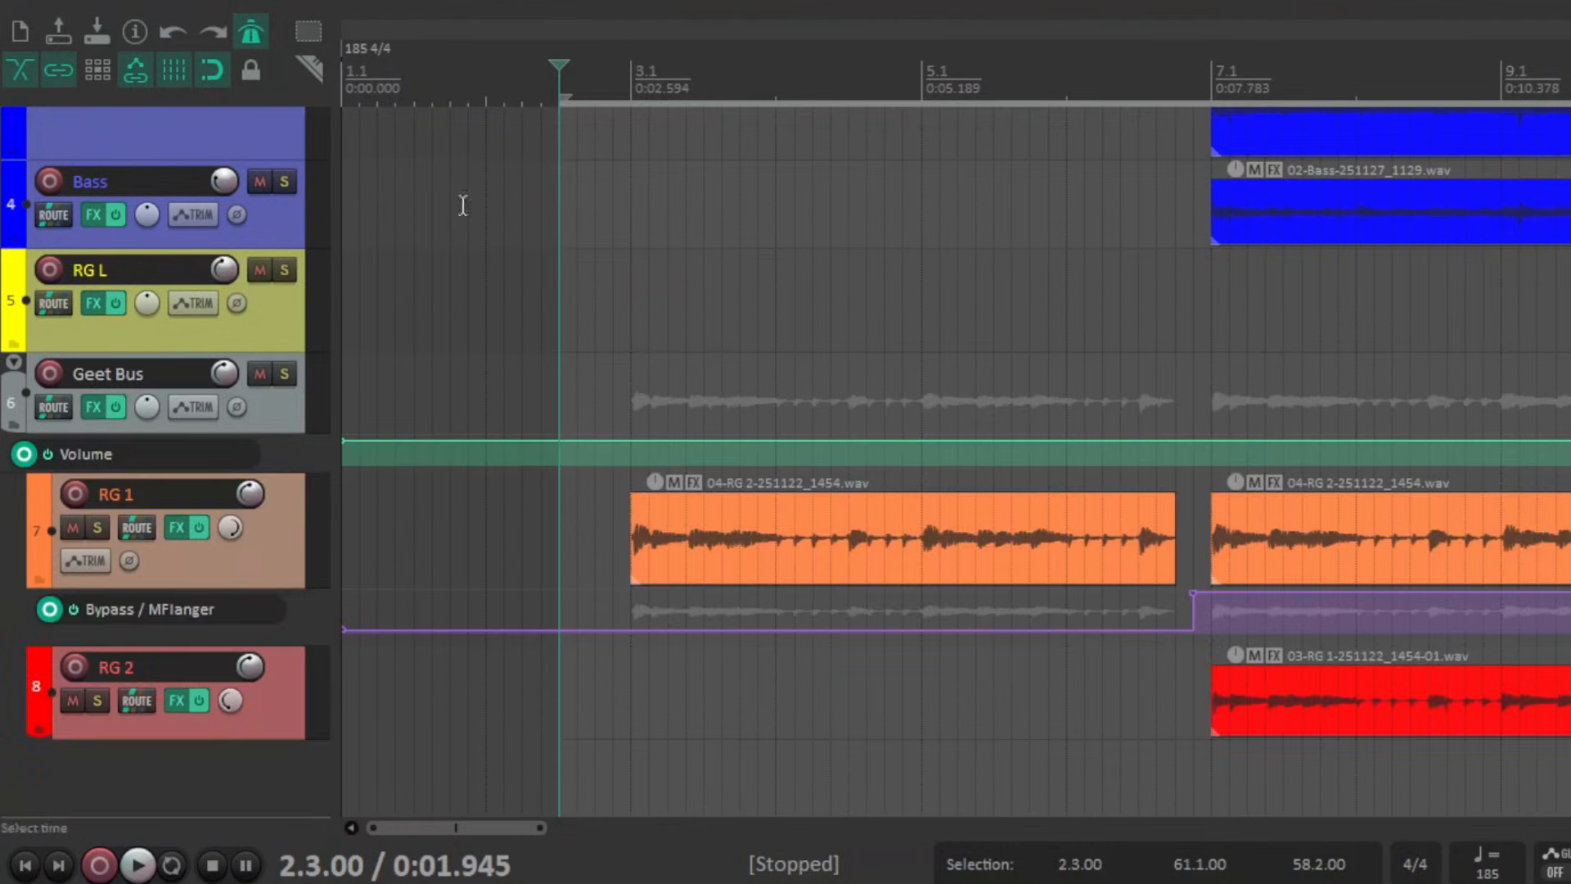
pyautogui.click(178, 532)
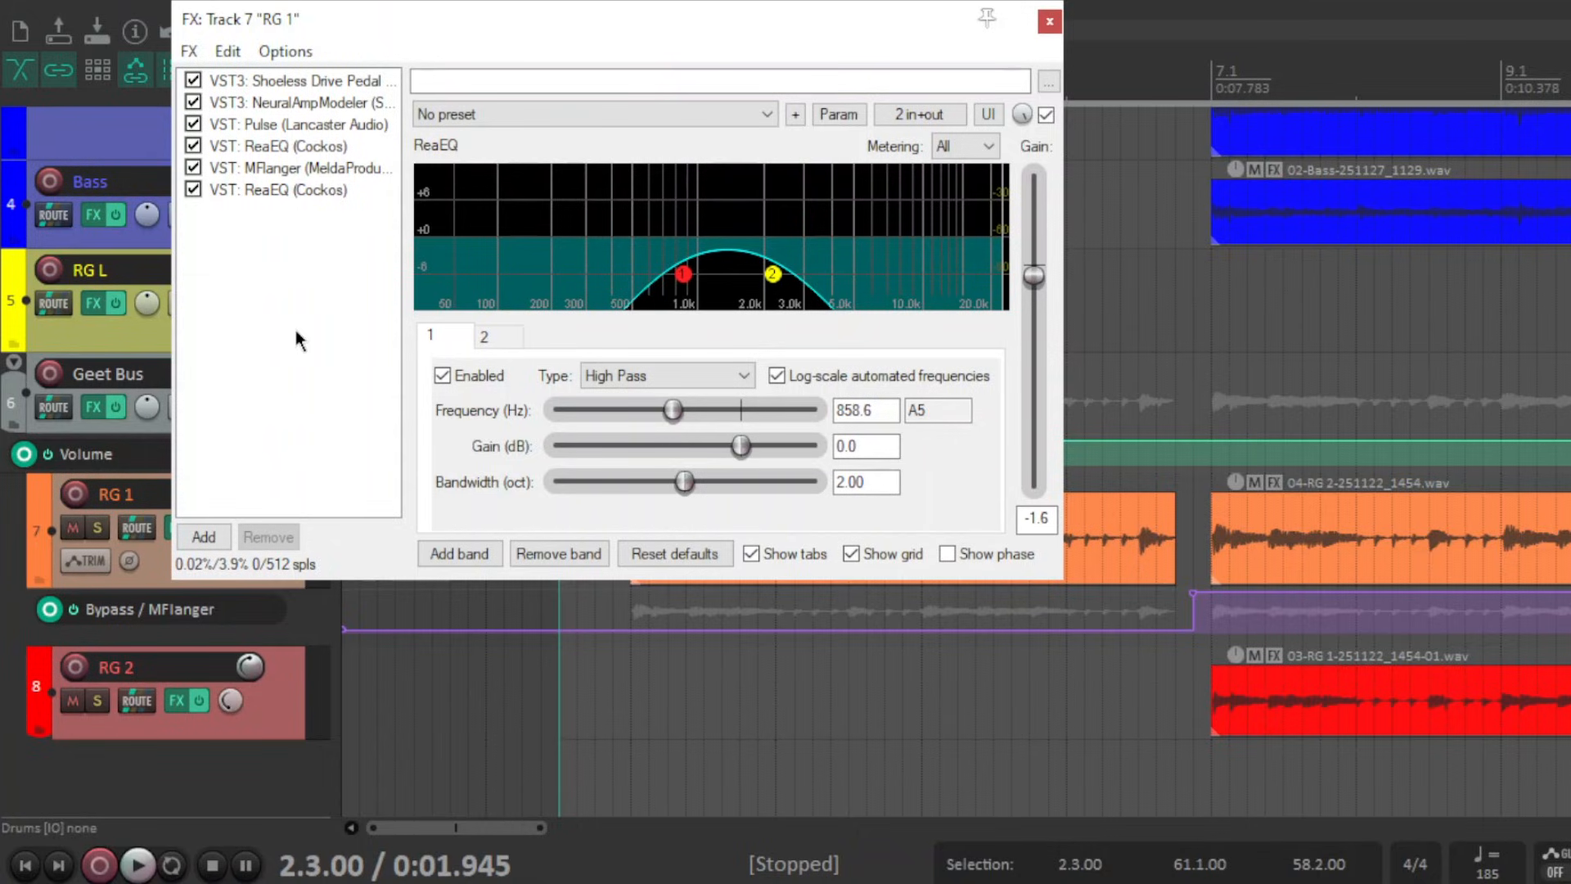
pyautogui.click(335, 81)
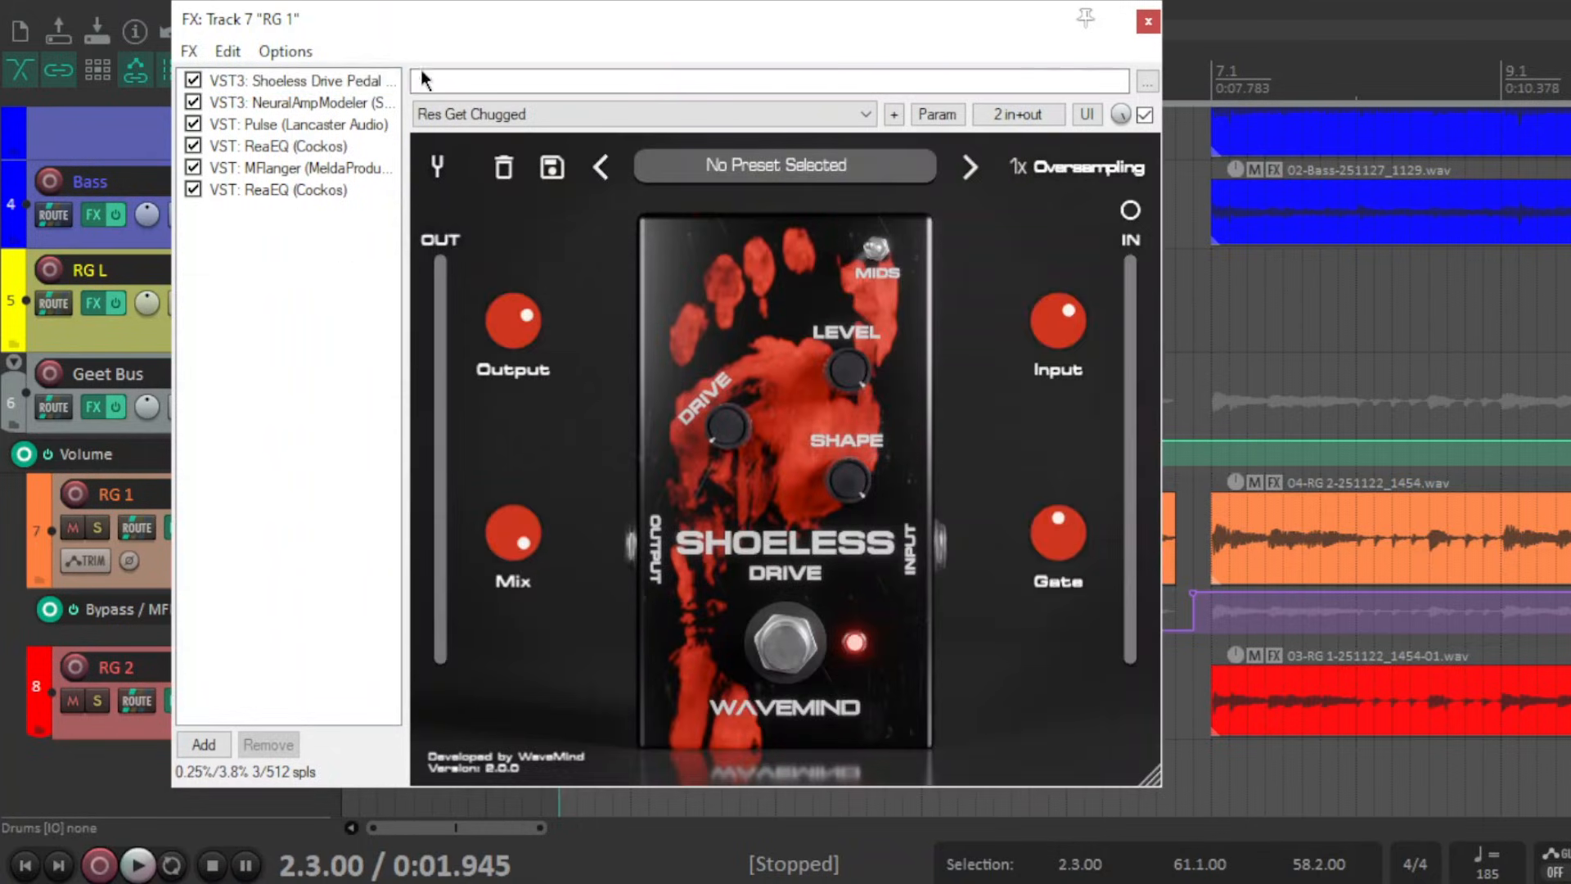
pyautogui.moveTo(421, 23)
pyautogui.mouseDown()
pyautogui.moveTo(430, 47)
pyautogui.moveTo(406, 36)
pyautogui.mouseUp()
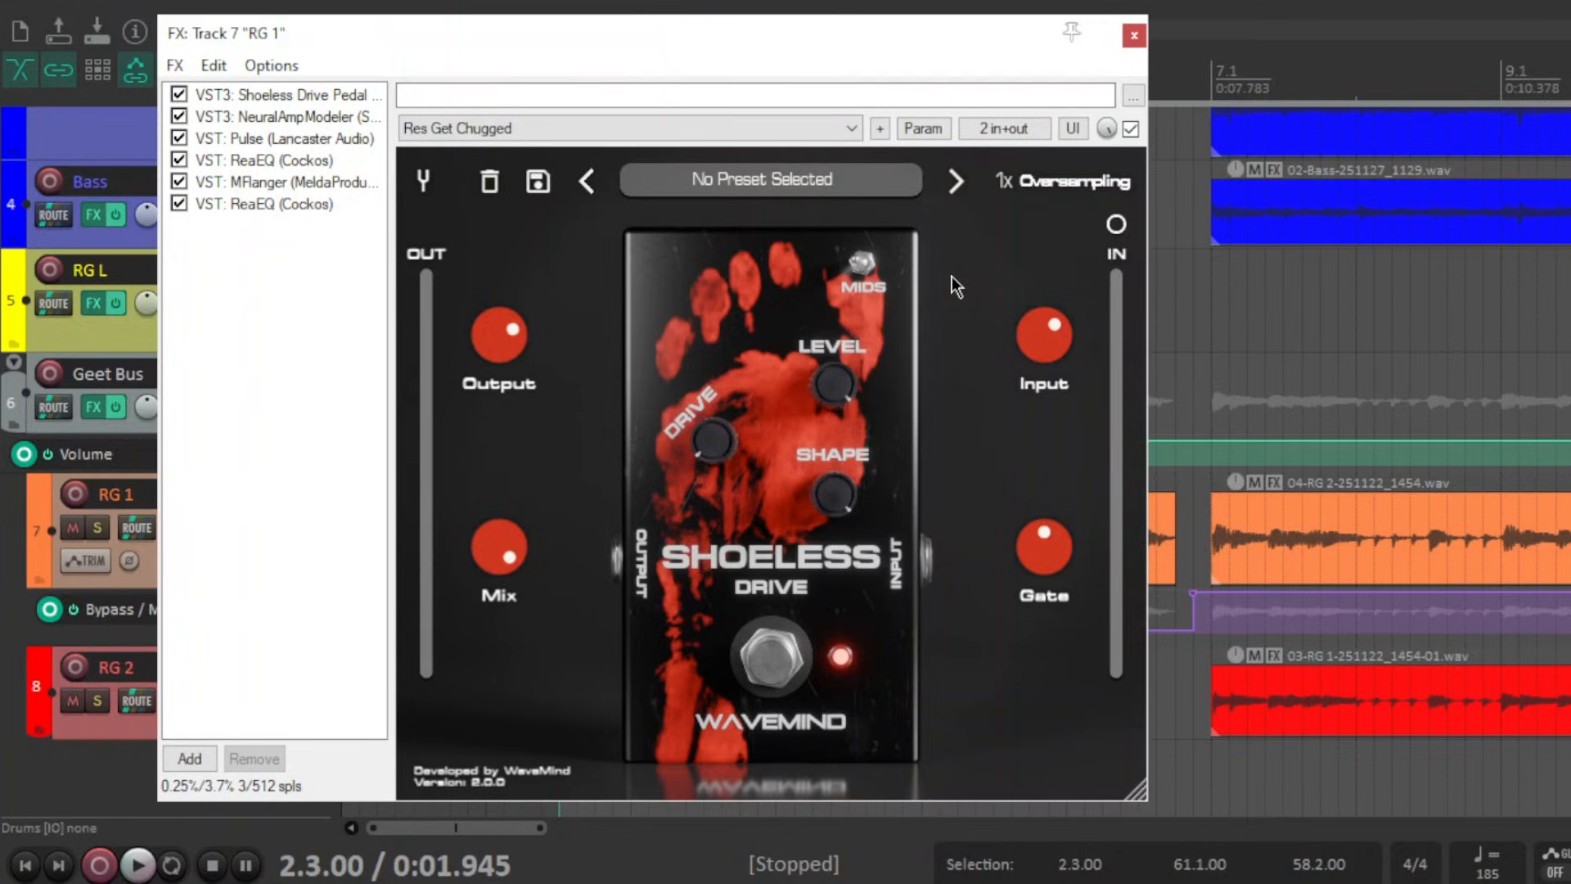
pyautogui.click(278, 120)
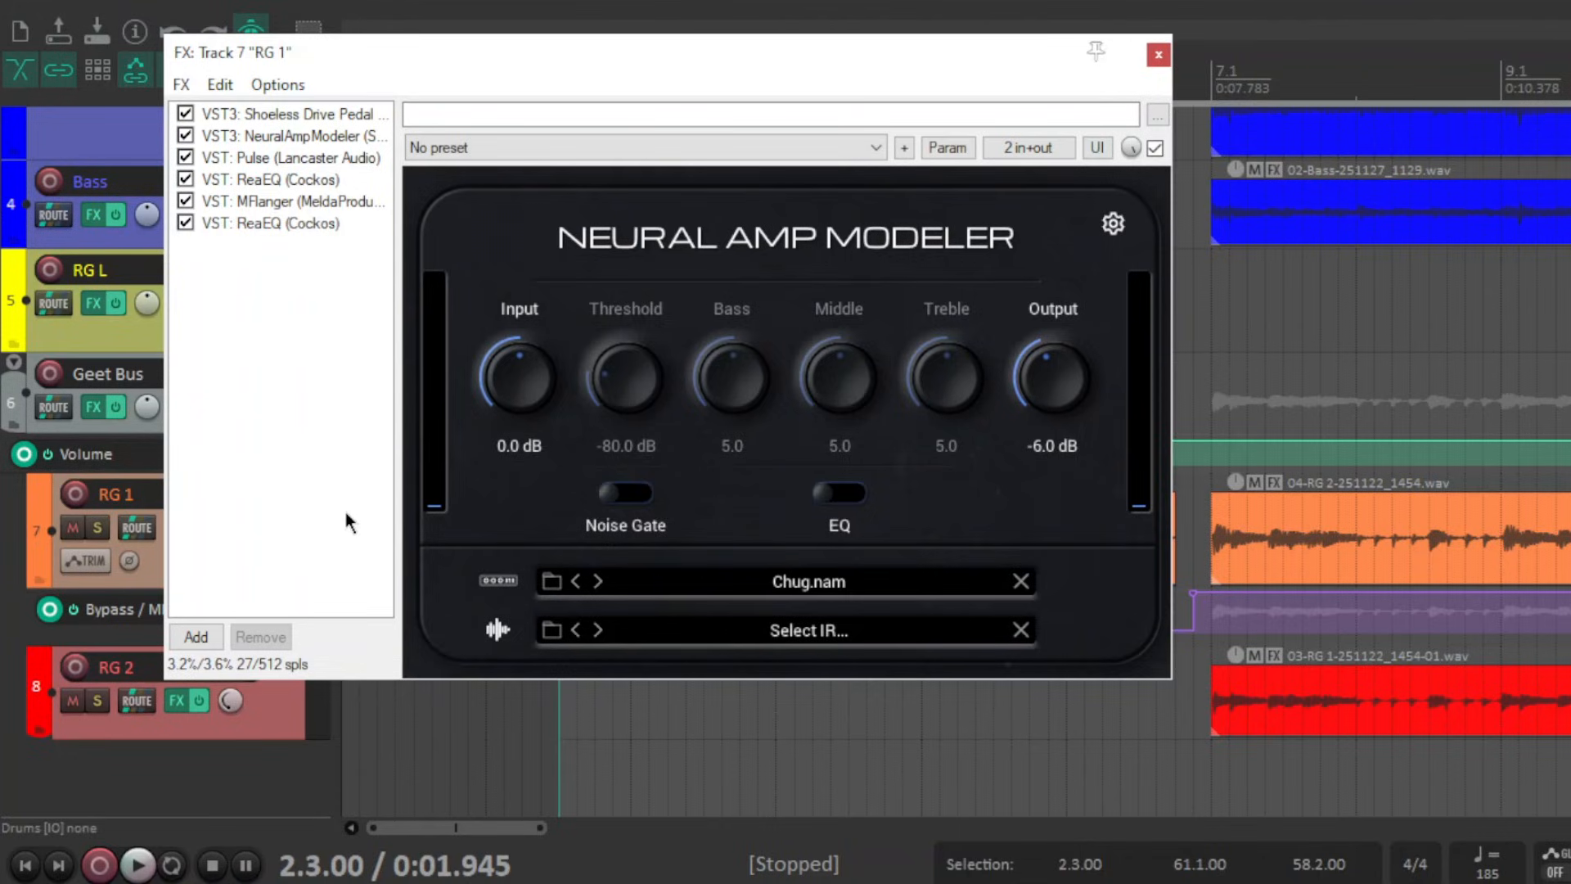
# - Show RG 1's Pulse cabinet loader and browse the impulse response lists of both cabinets around their selected files
pyautogui.press('Down')
pyautogui.moveTo(555, 61); pyautogui.dragTo(465, 56)
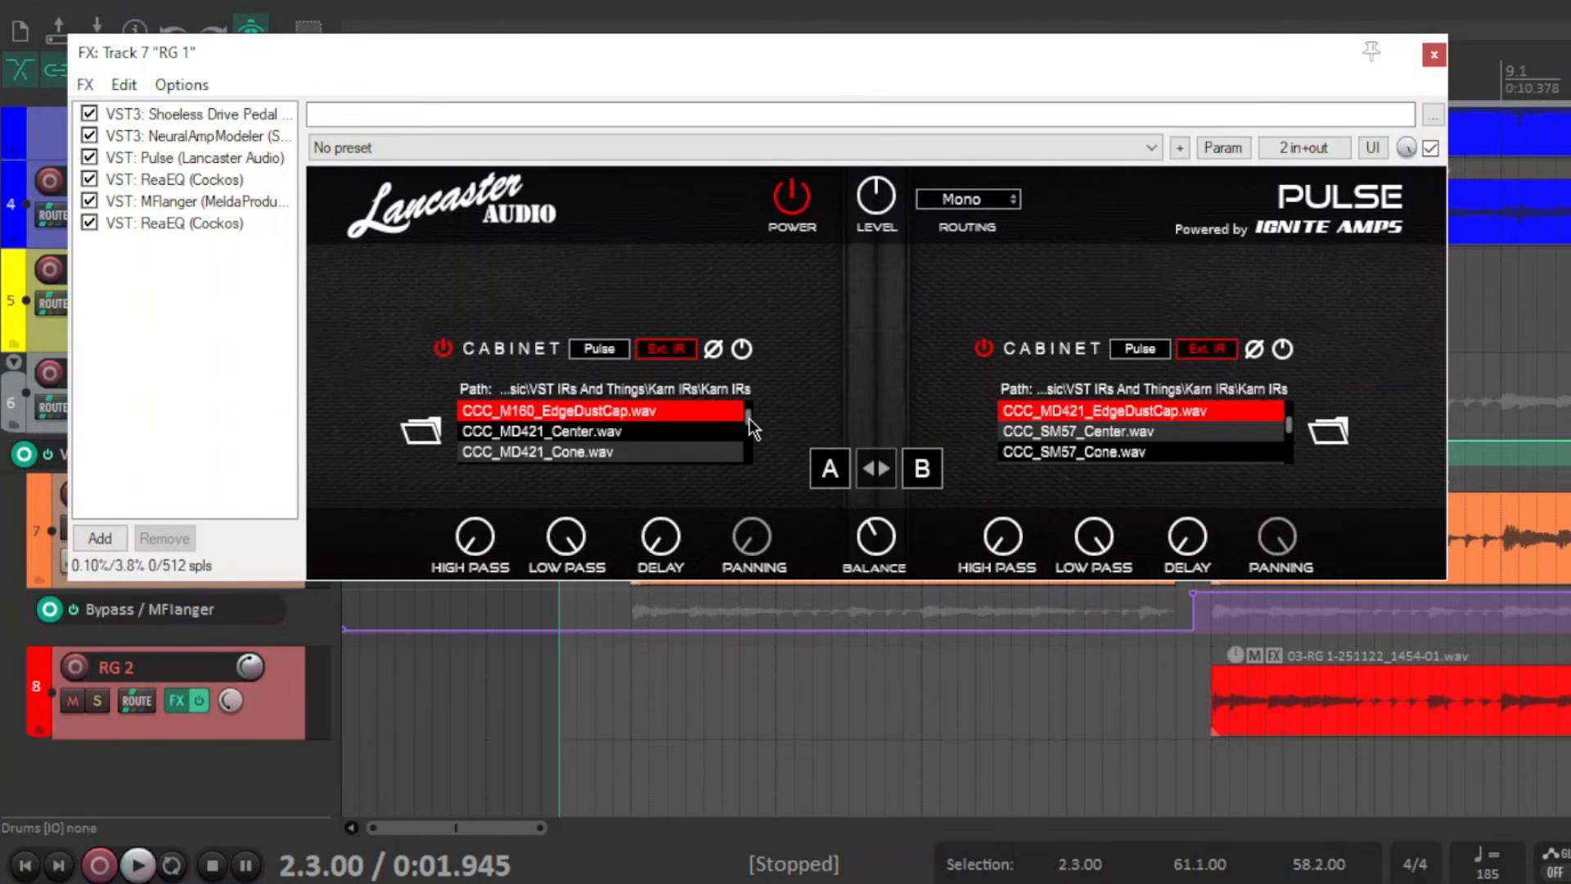
pyautogui.moveTo(748, 419); pyautogui.dragTo(751, 404)
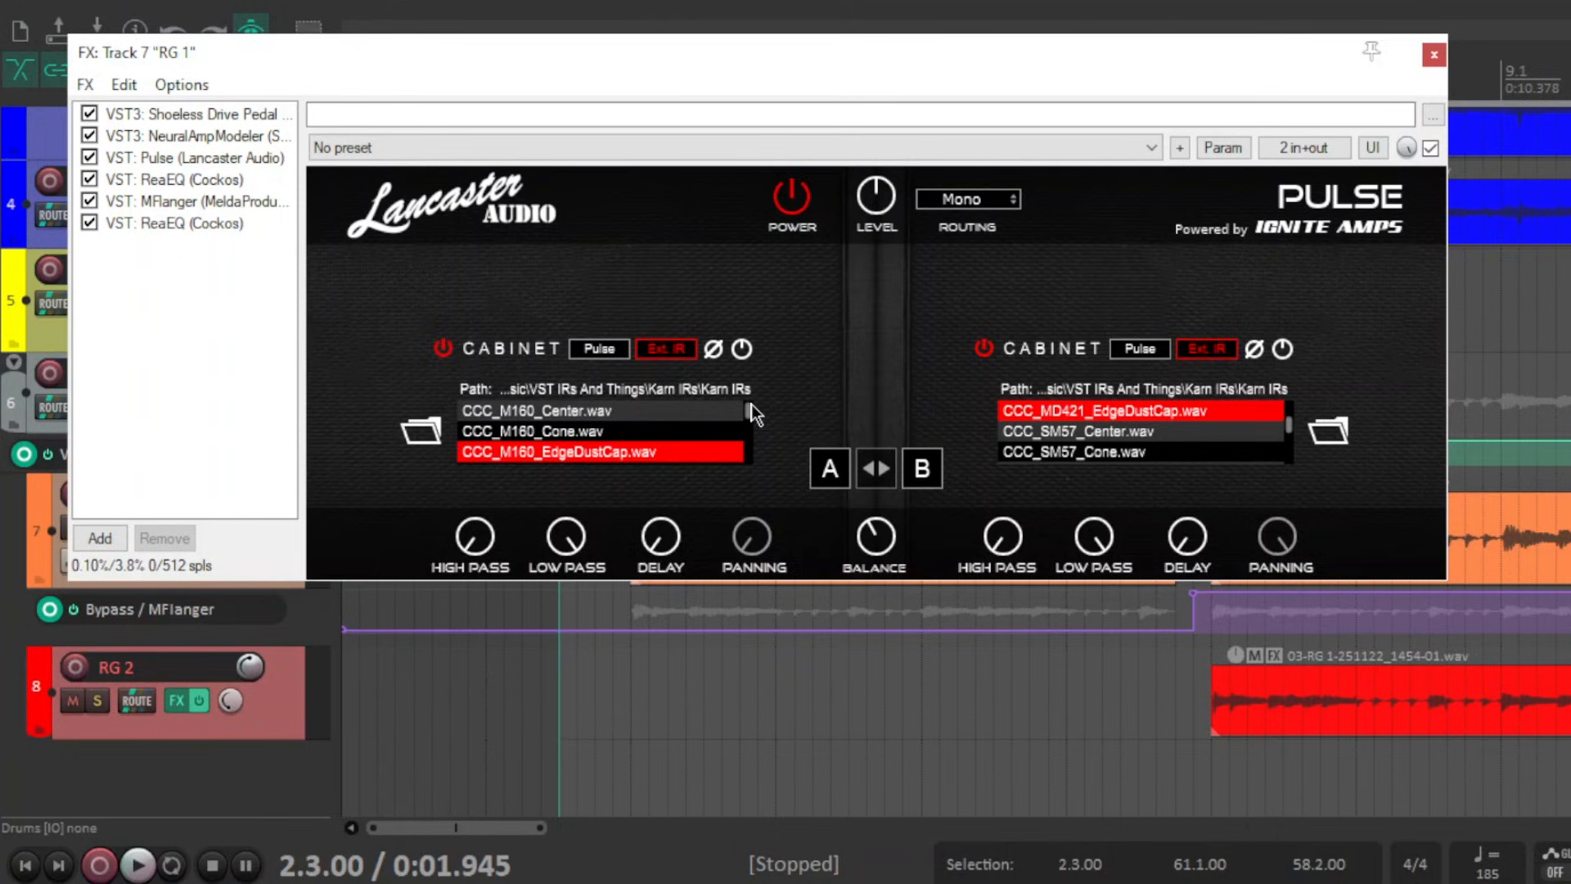
pyautogui.moveTo(751, 404)
pyautogui.mouseDown()
pyautogui.moveTo(754, 460)
pyautogui.moveTo(759, 391)
pyautogui.moveTo(759, 414)
pyautogui.mouseUp()
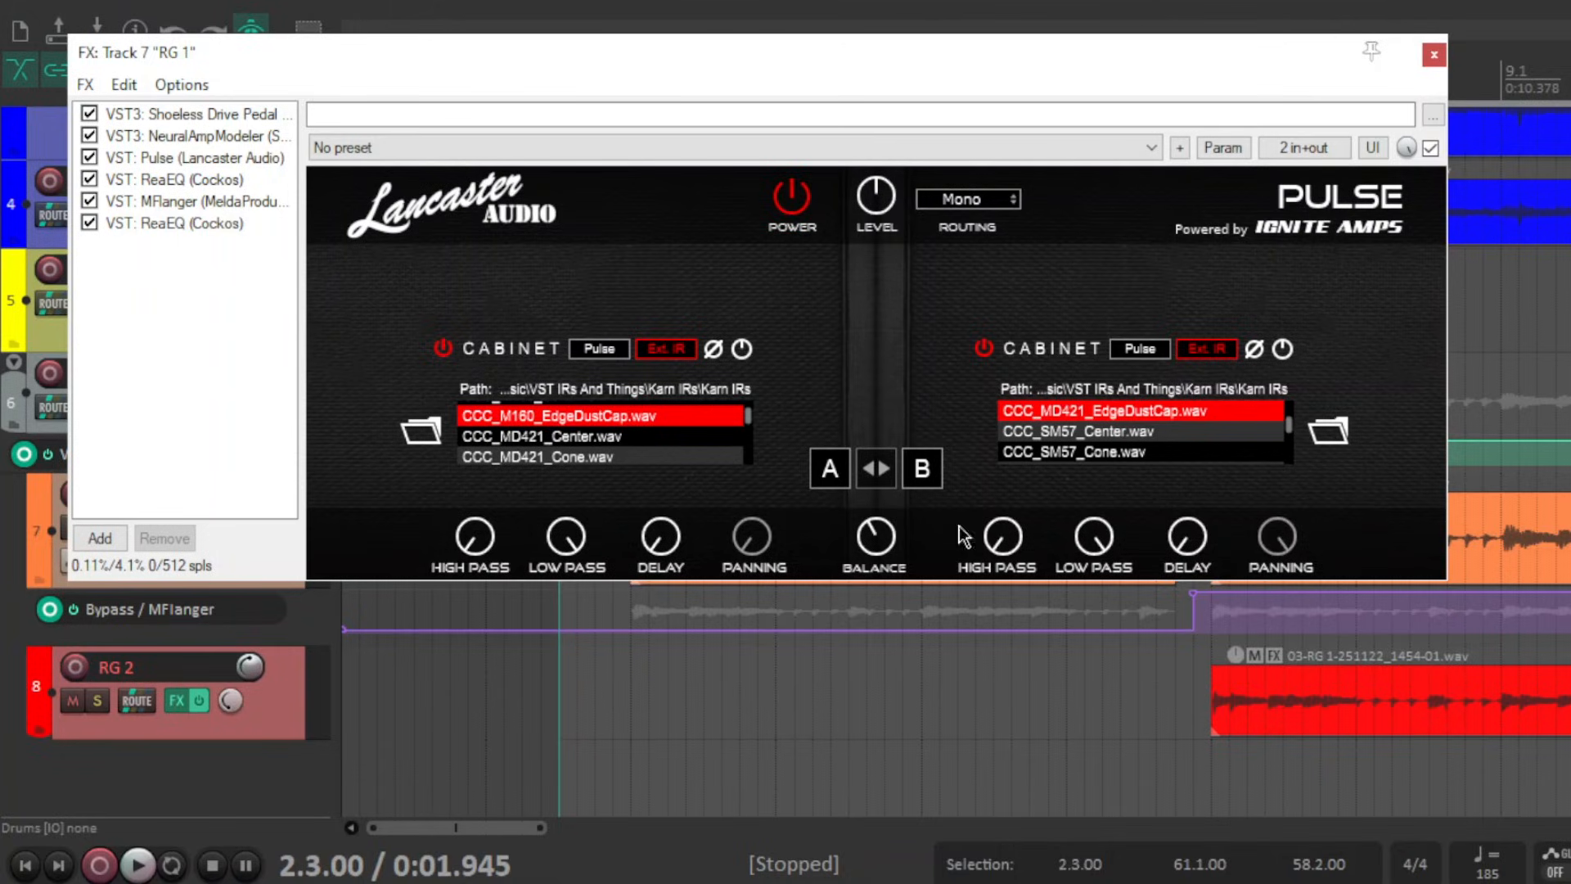
pyautogui.moveTo(879, 544)
pyautogui.moveTo(1289, 430); pyautogui.dragTo(1289, 426)
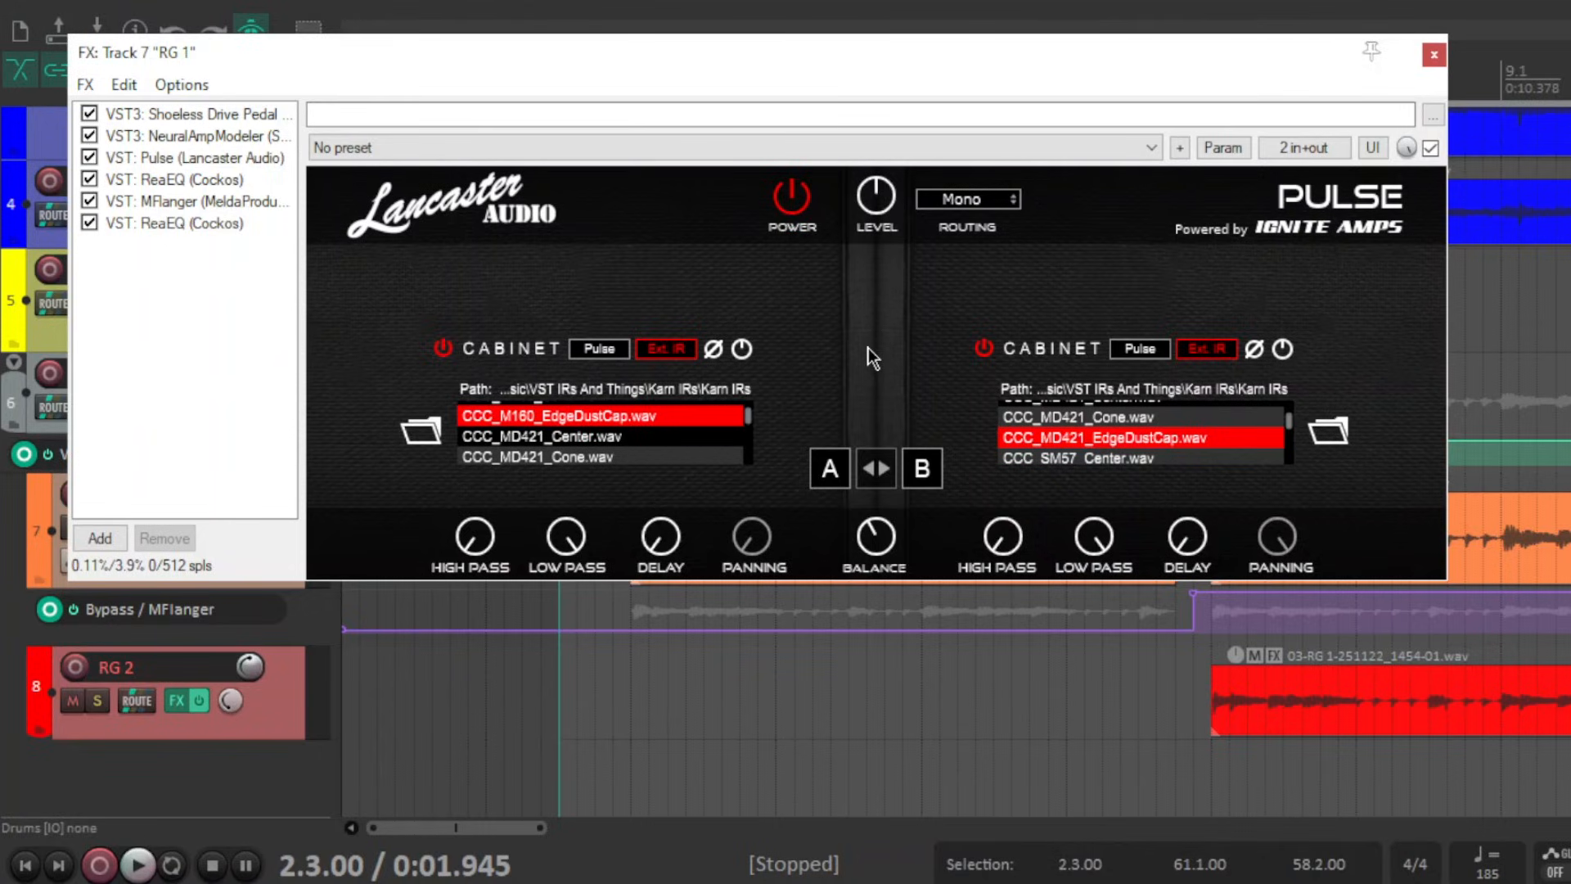
# - Show the first ReaEQ in RG 1's chain and inspect the settings of bands 2 and 3
pyautogui.click(207, 180)
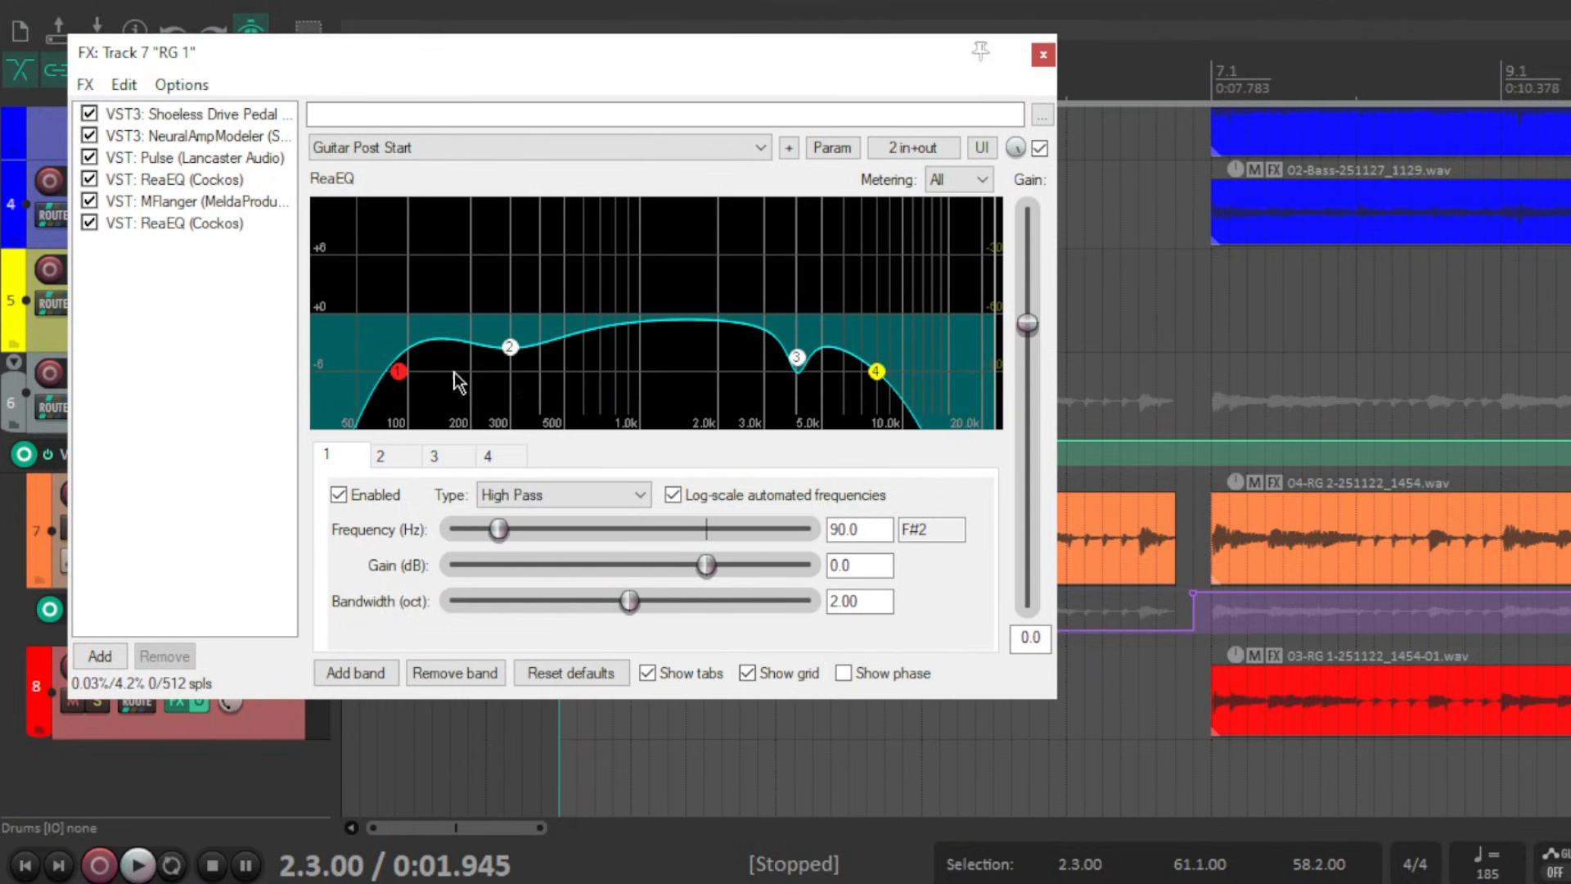
pyautogui.moveTo(510, 348)
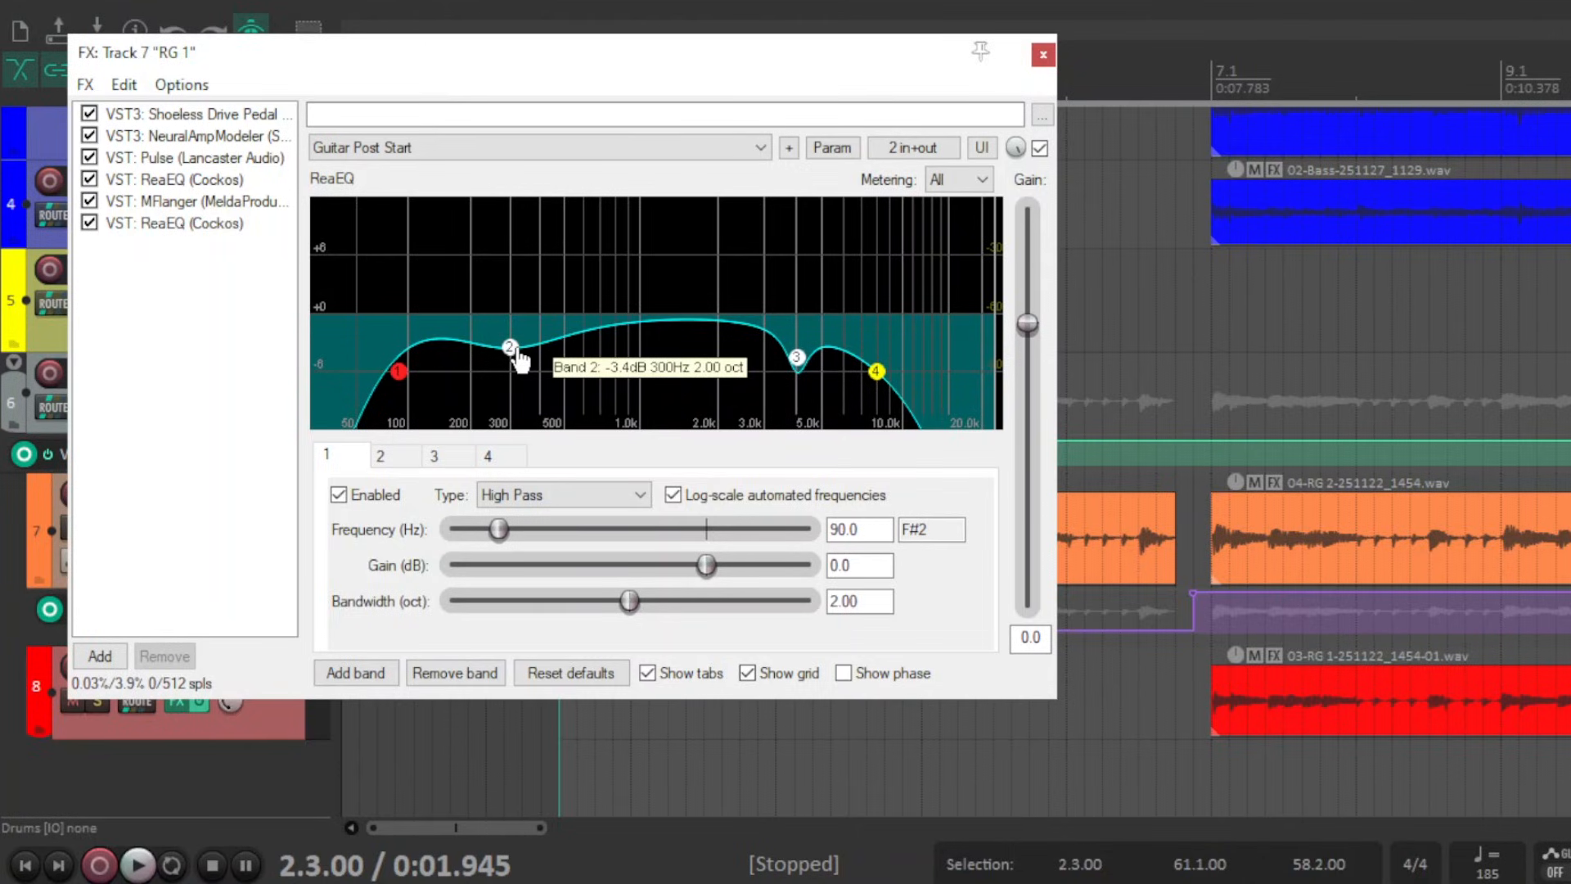
pyautogui.moveTo(802, 369)
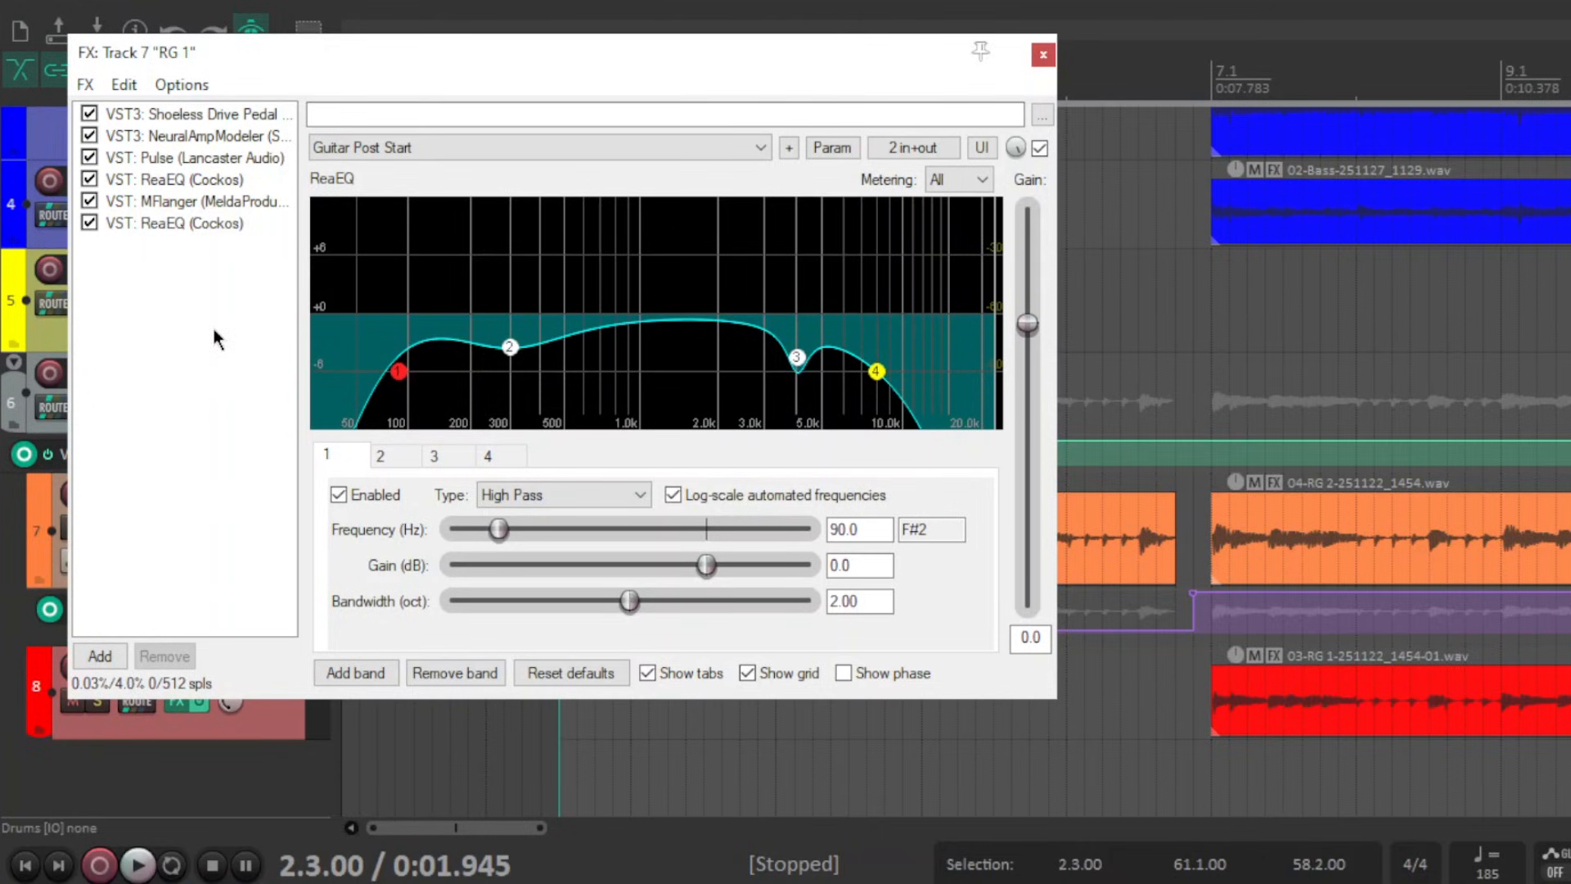
# - Examine RG 1's MFlanger and its final ReaEQ, and close the FX chain
pyautogui.click(234, 201)
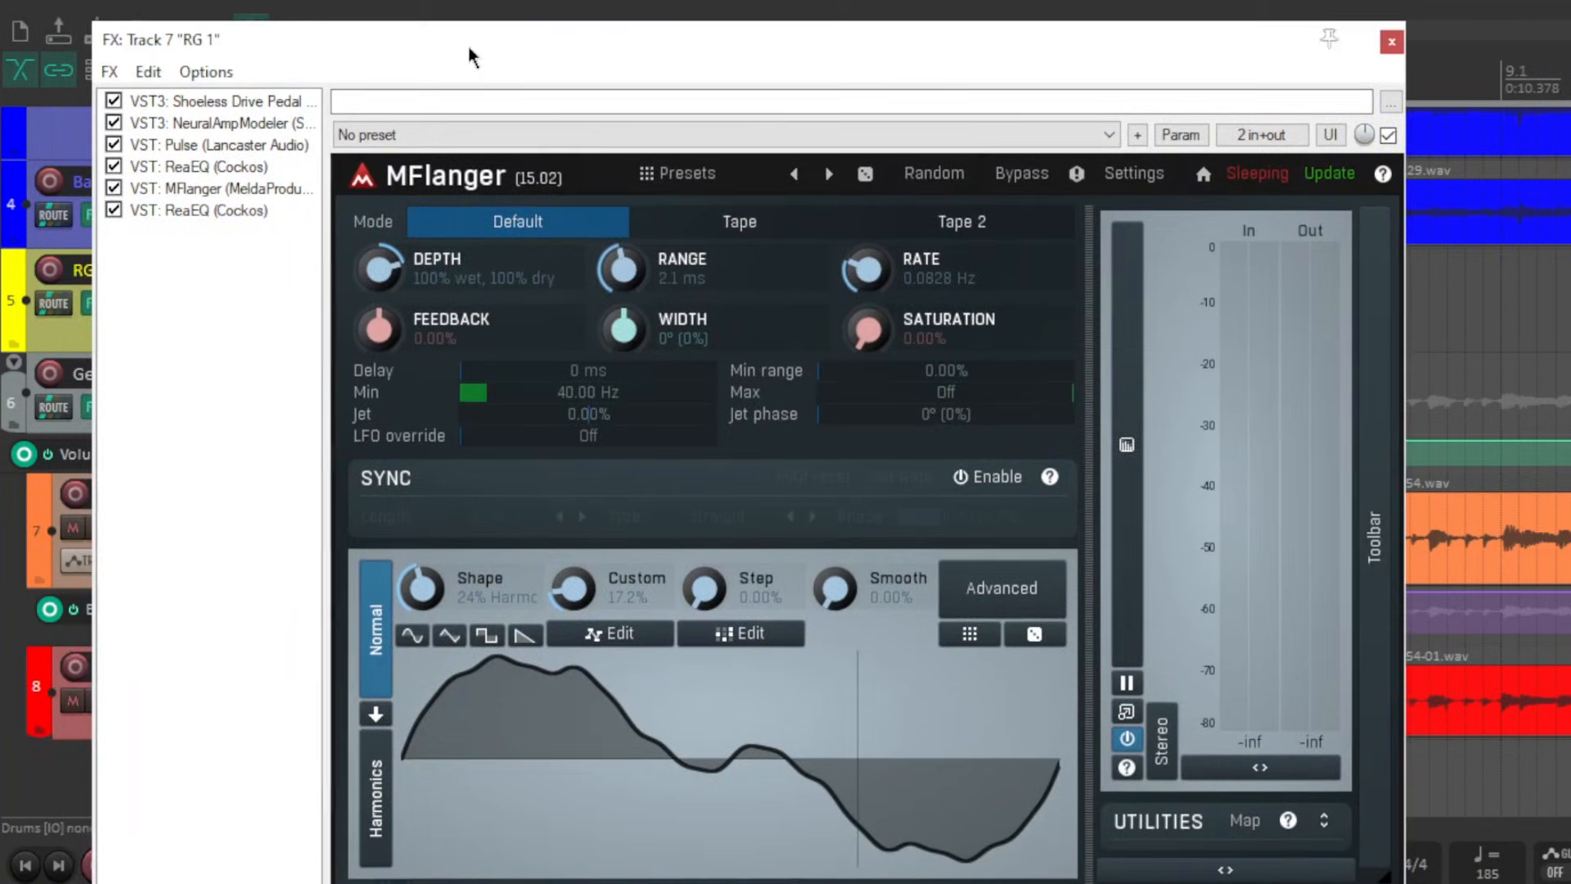
pyautogui.click(234, 213)
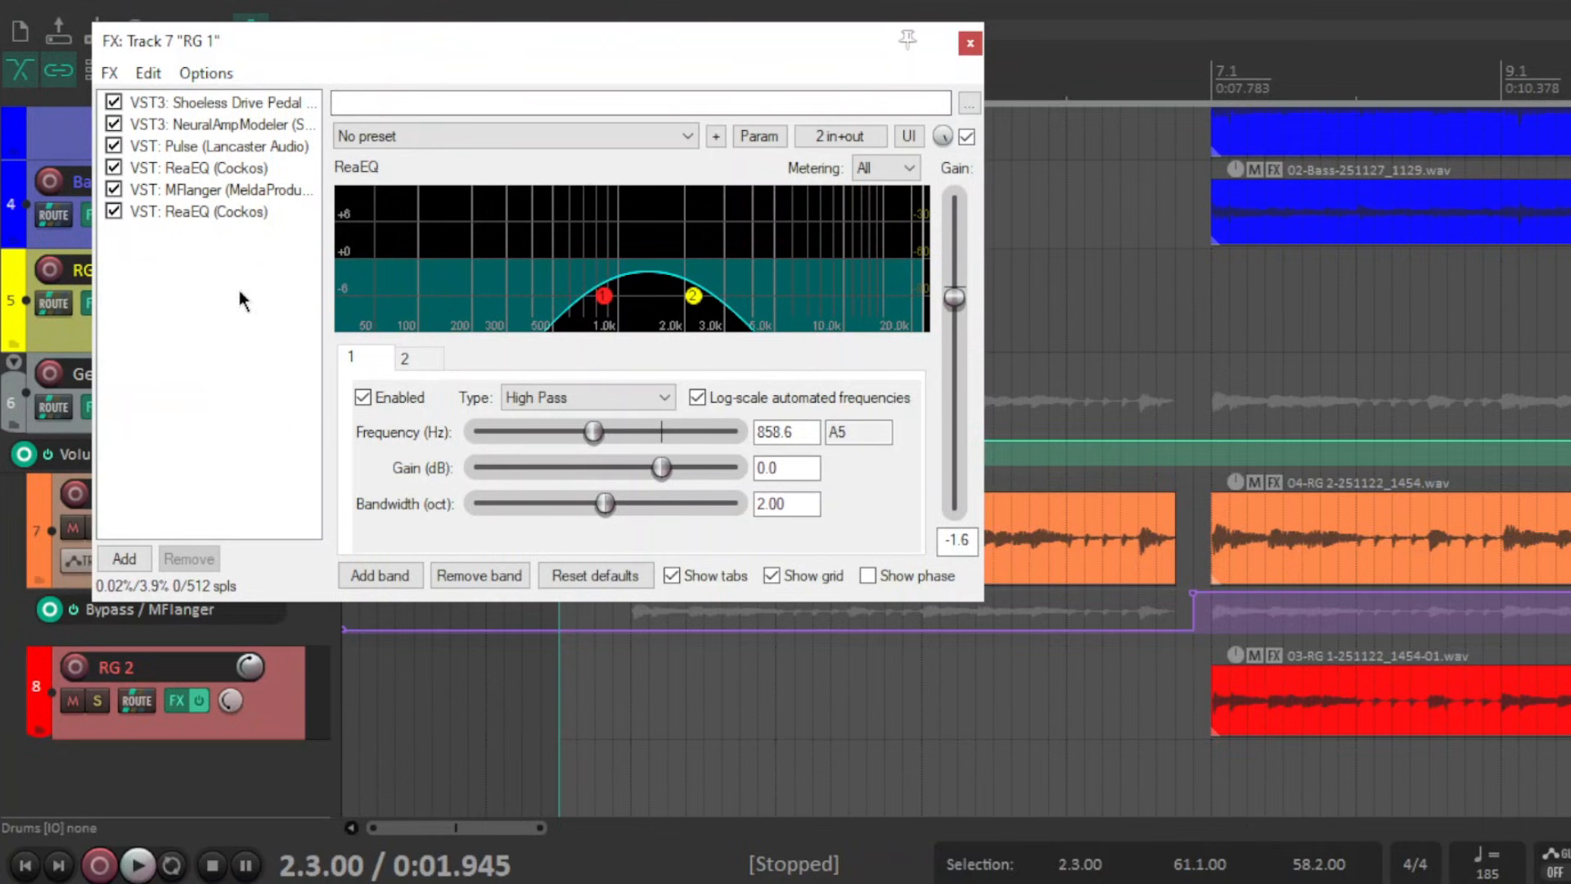
pyautogui.click(970, 42)
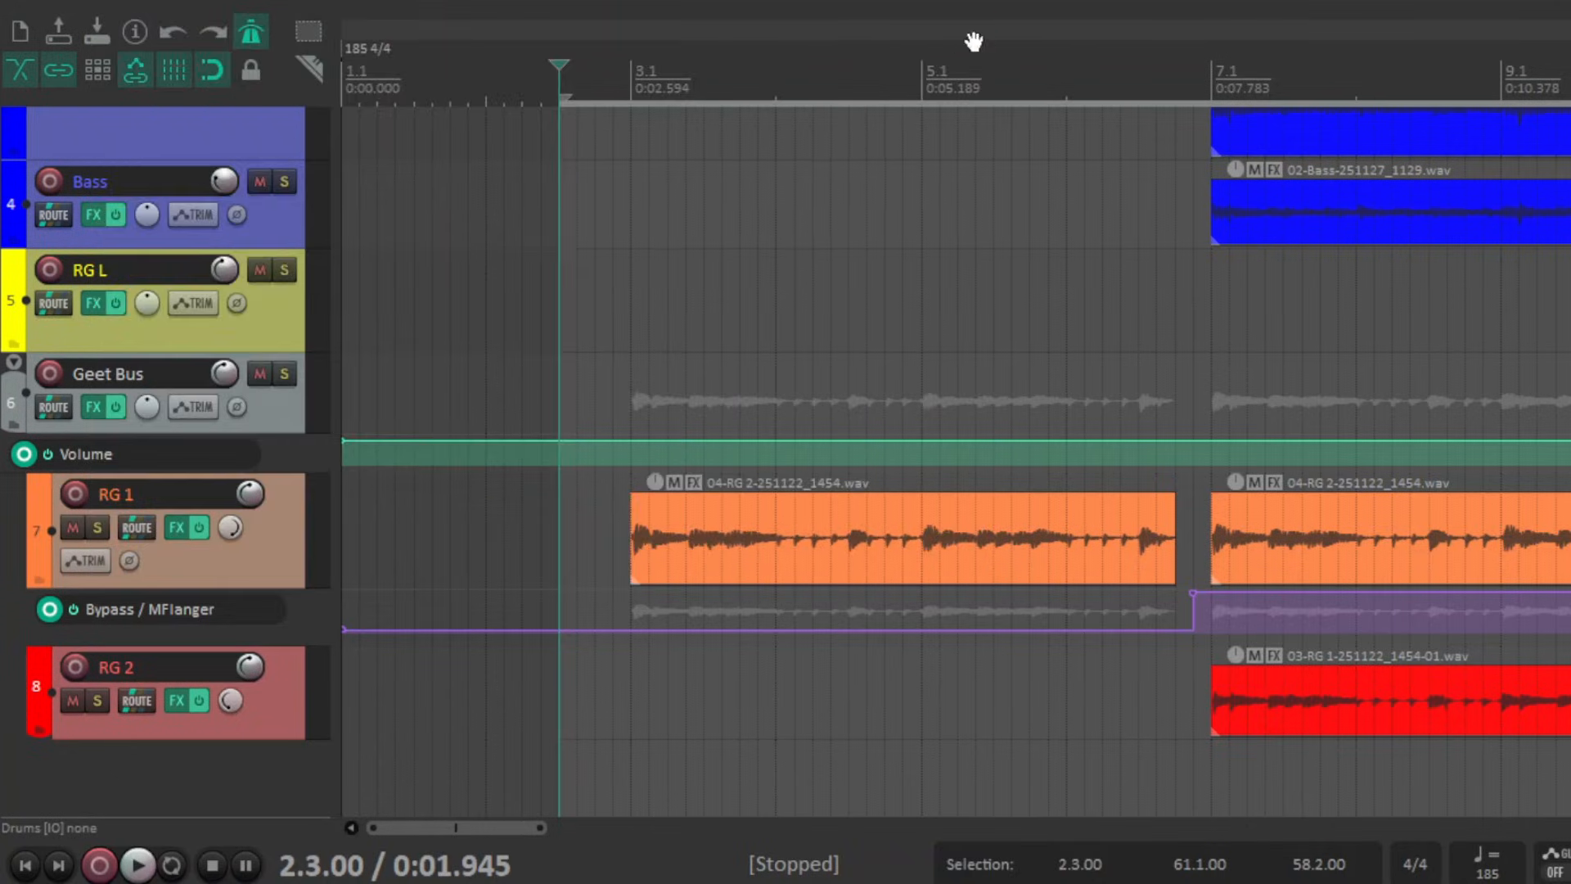
# - Open the FX chain of track RG 2 and review its Shoeless Drive and NeuralAmpModeler plug-ins
pyautogui.click(178, 700)
pyautogui.moveTo(597, 92); pyautogui.dragTo(395, 45)
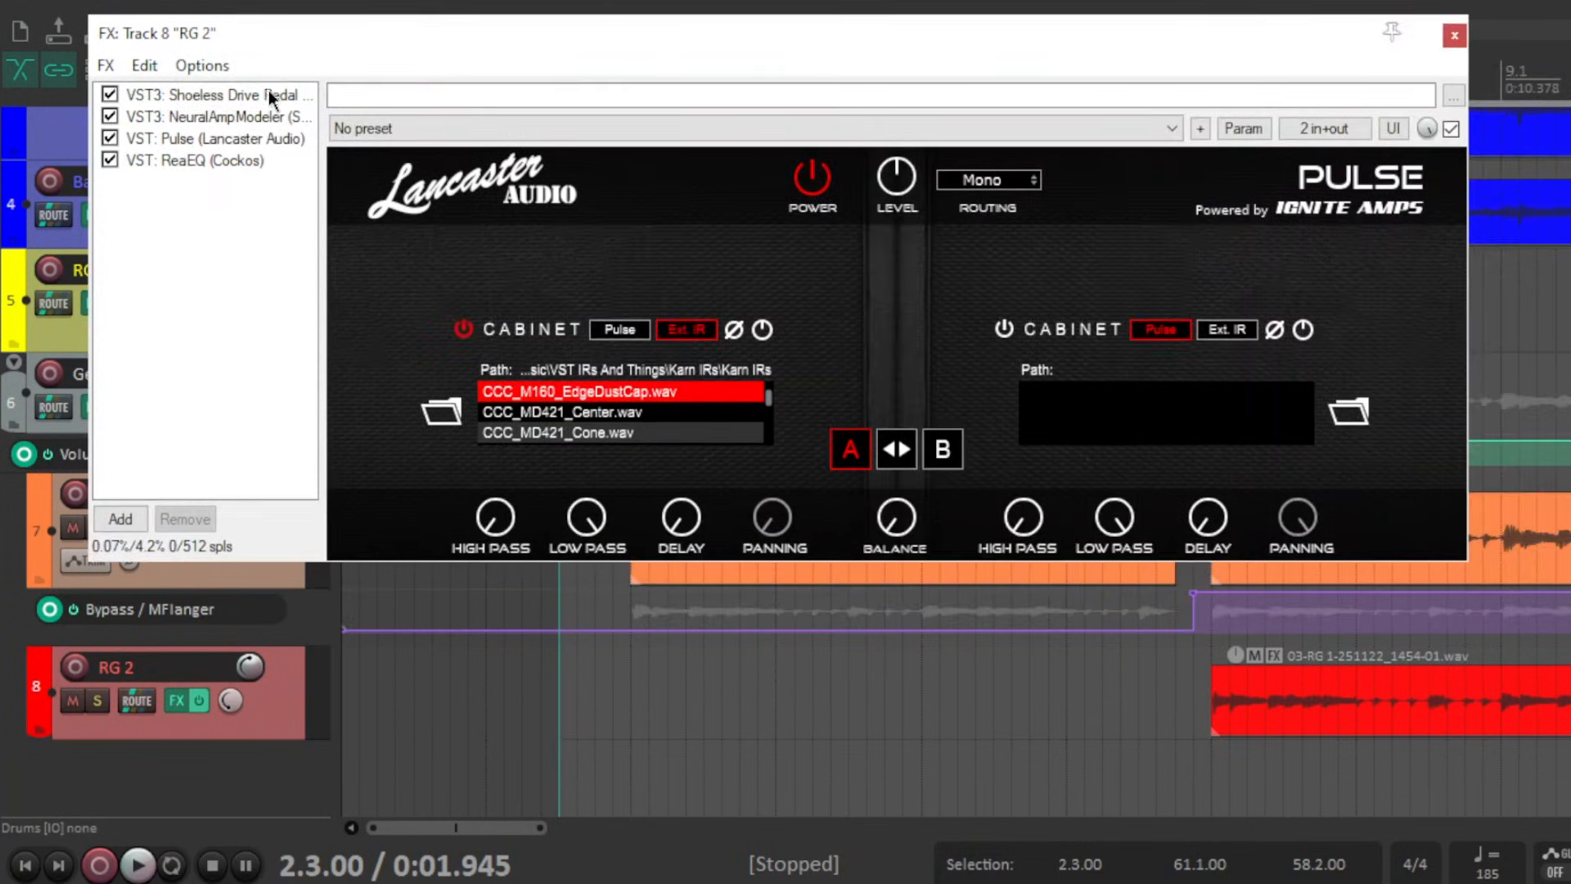
pyautogui.click(263, 92)
pyautogui.click(216, 119)
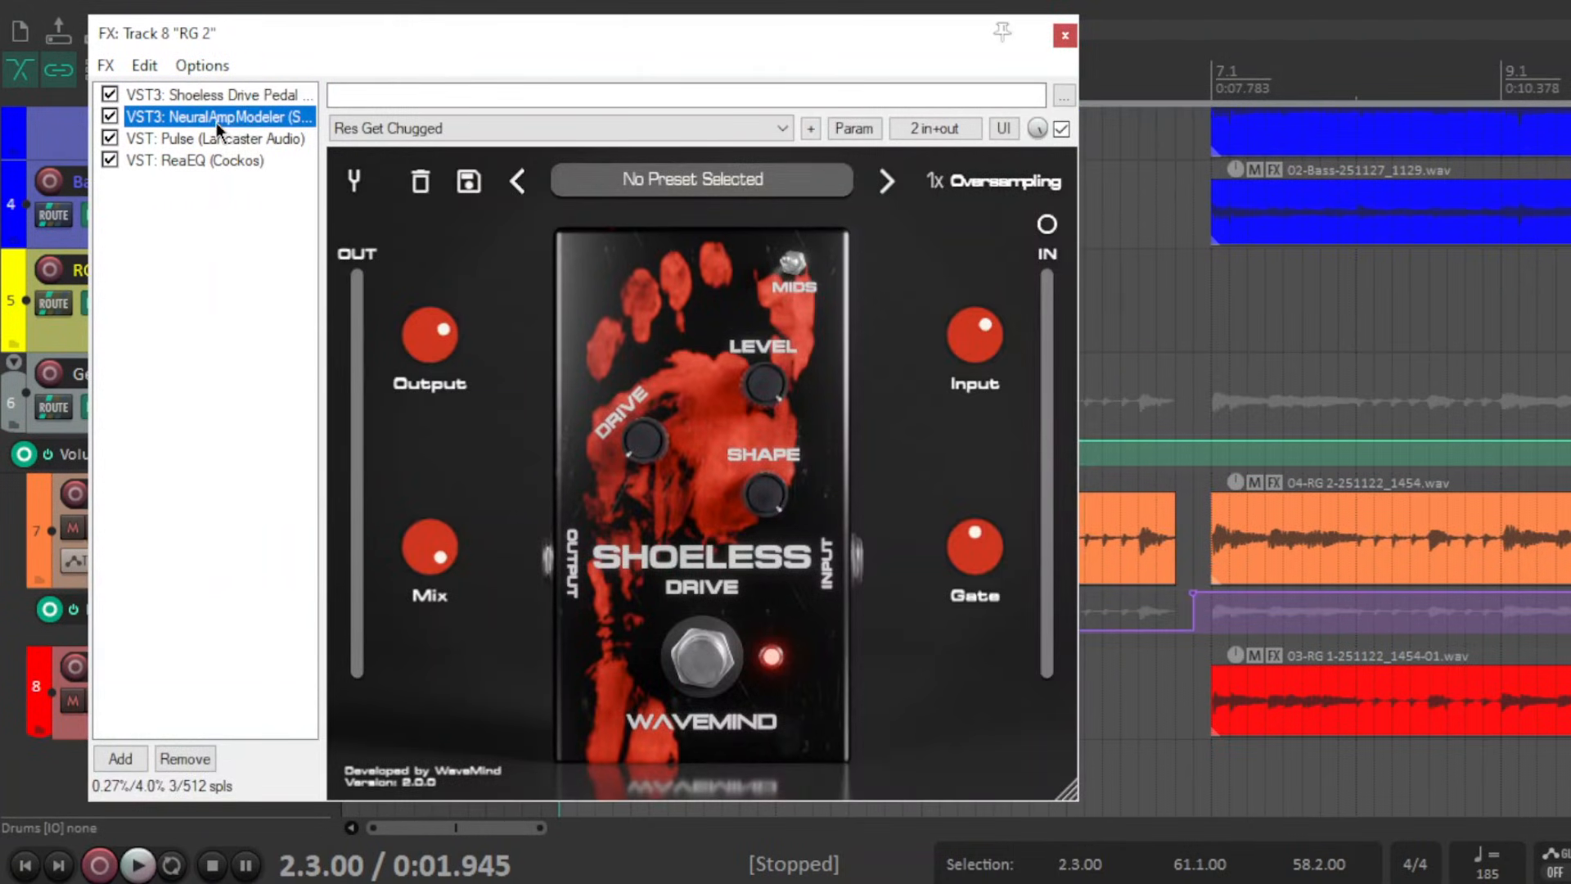
# - Show RG 2's Pulse cabinet loader and examine which cabinet and impulse response it uses
pyautogui.click(229, 137)
pyautogui.click(218, 283)
pyautogui.moveTo(527, 33); pyautogui.dragTo(522, 80)
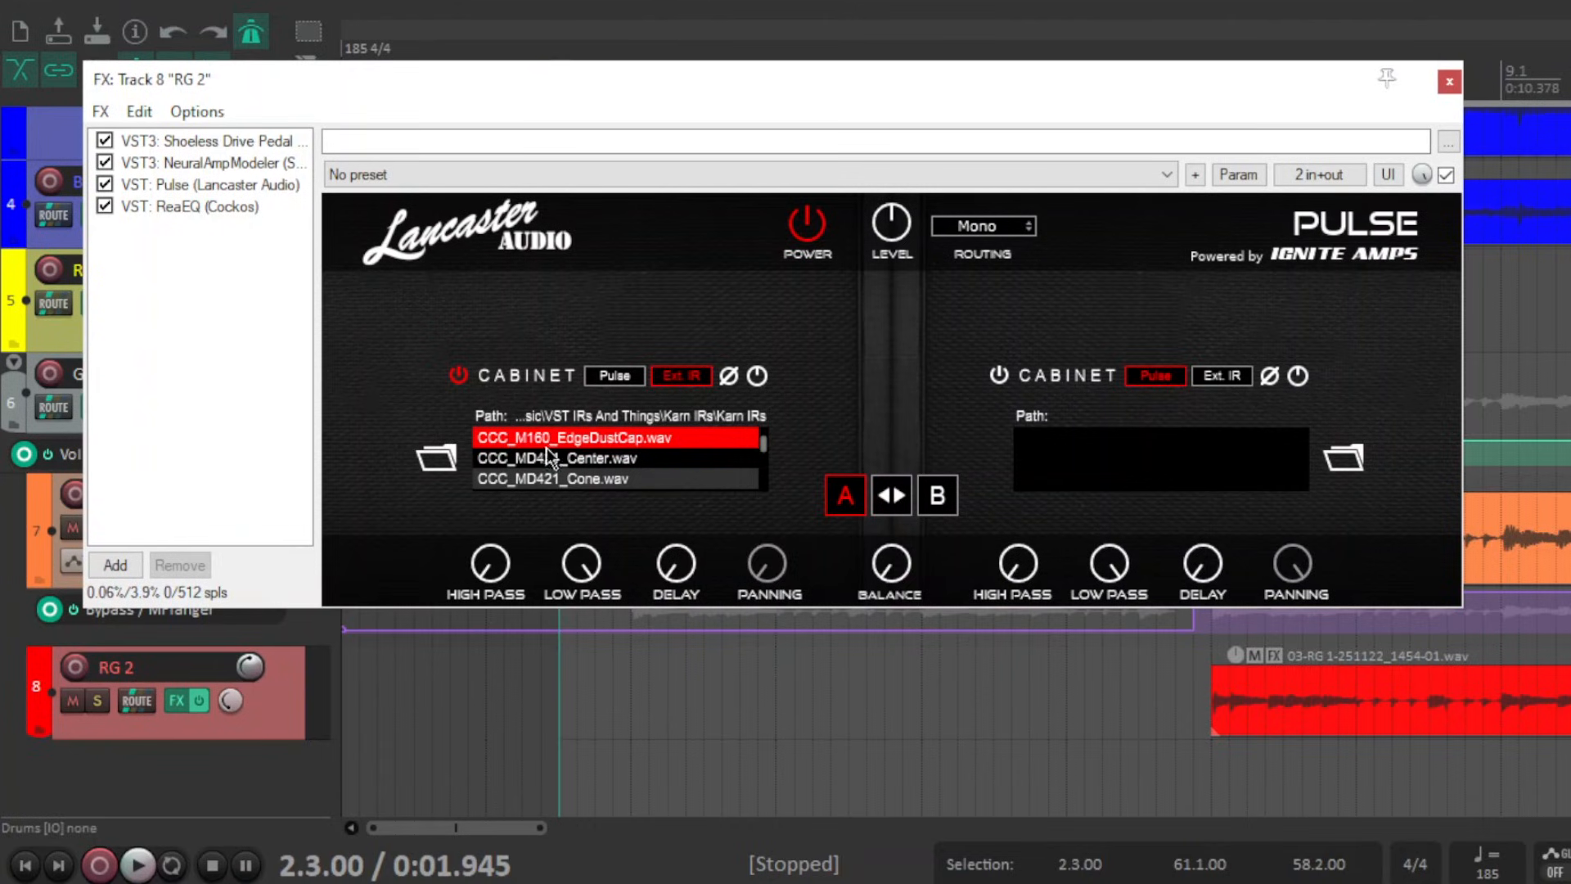
# - Inspect the high-pass band of RG 2's ReaEQ and close the FX chain
pyautogui.click(223, 214)
pyautogui.click(219, 327)
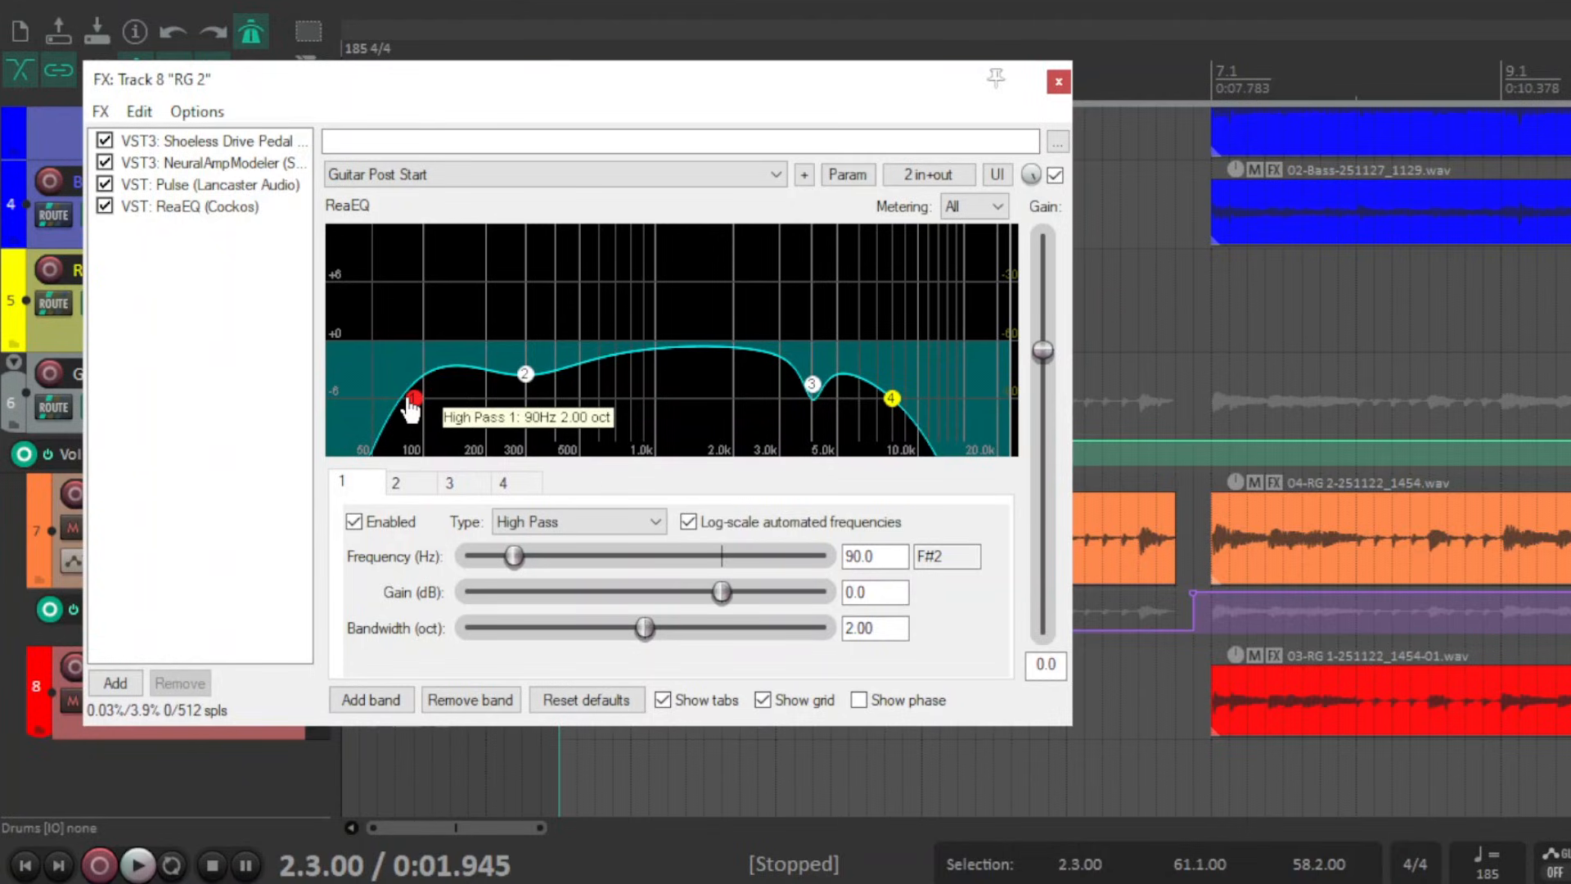
pyautogui.click(1058, 81)
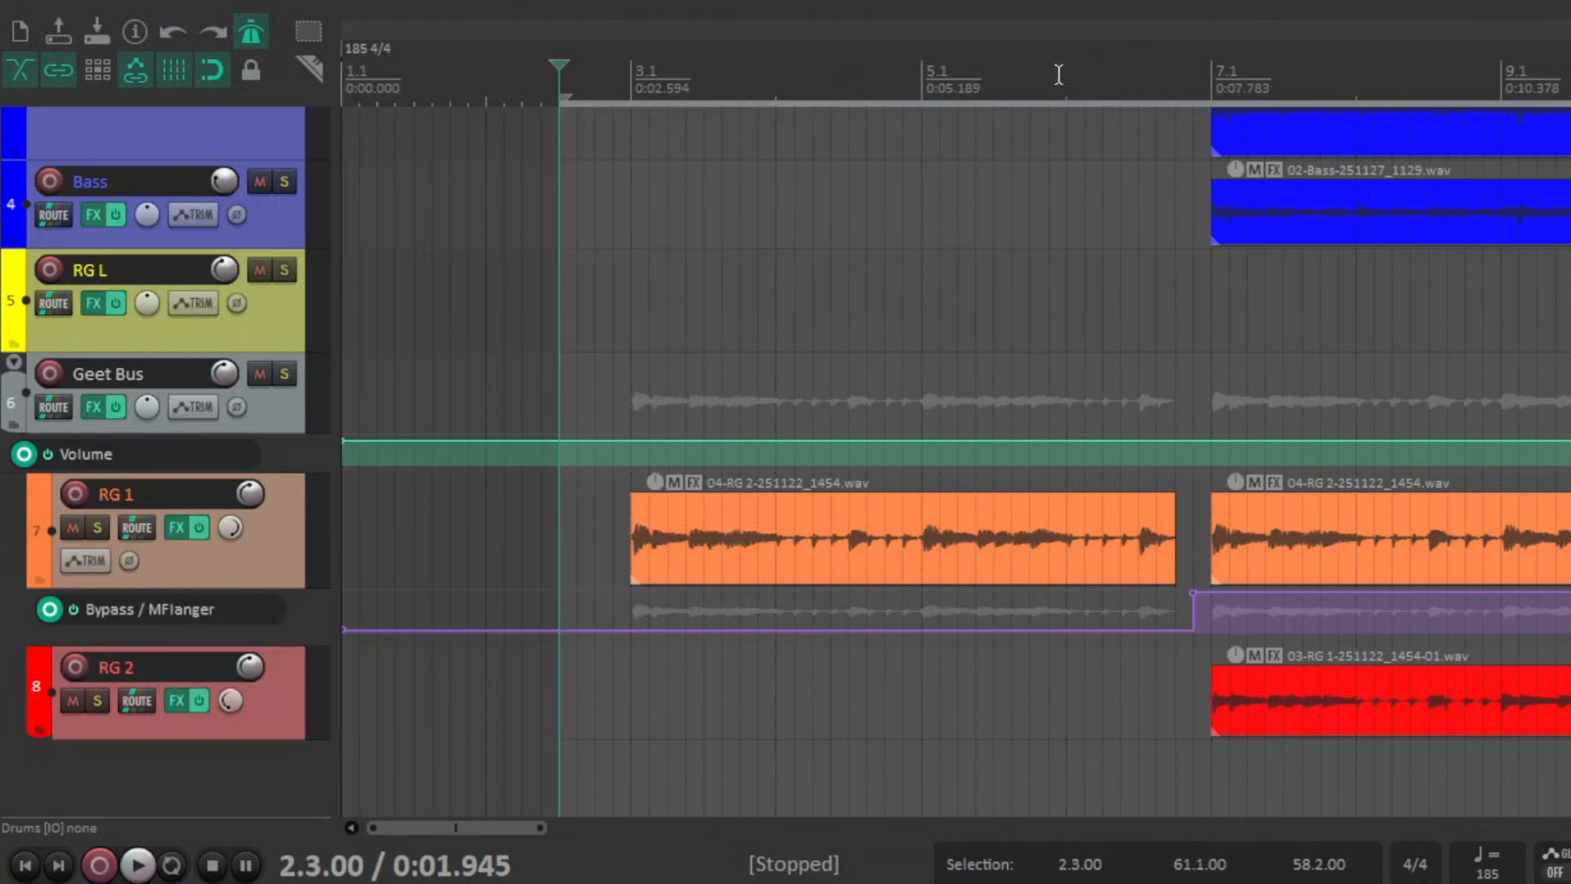
# - Open the Geet Bus FX chain and inspect TDR Nova's high-pass filter, band I and band IV
pyautogui.click(99, 412)
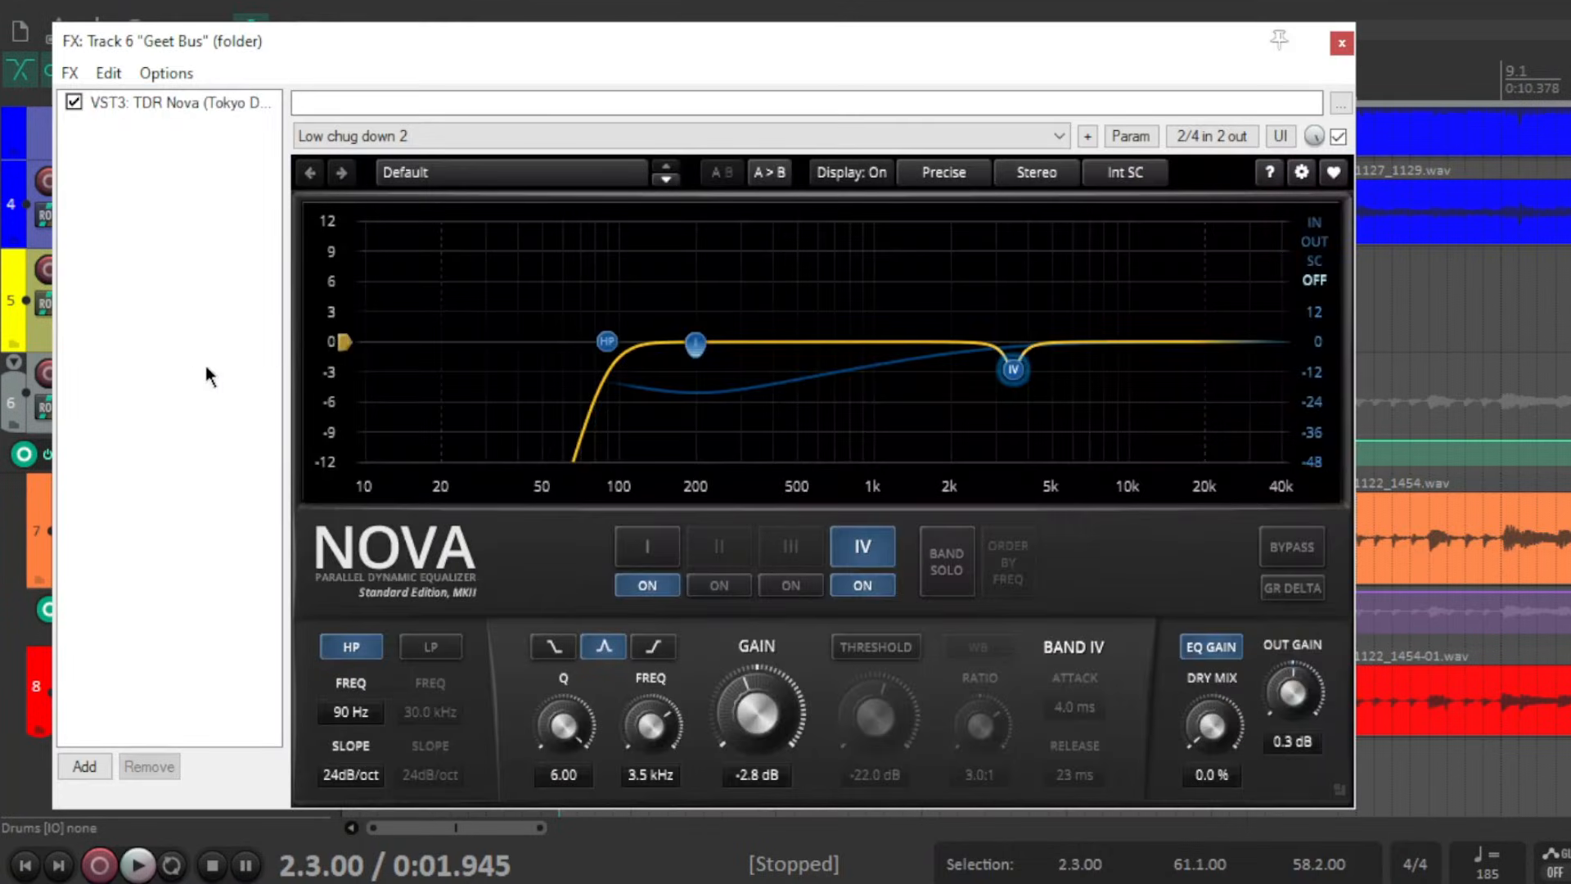
pyautogui.click(607, 344)
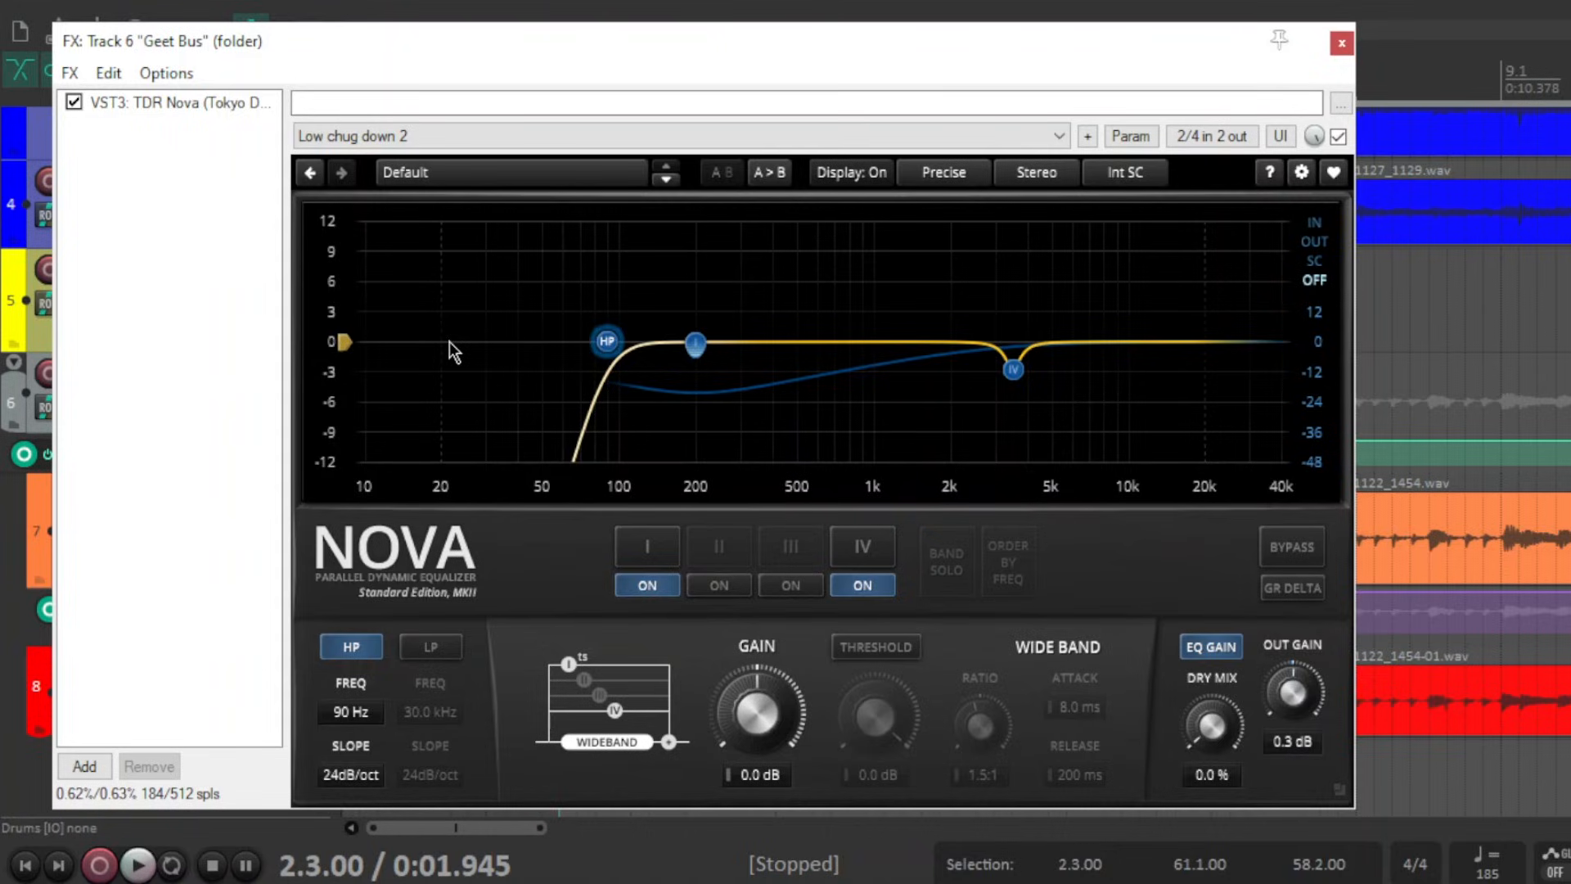
pyautogui.click(695, 344)
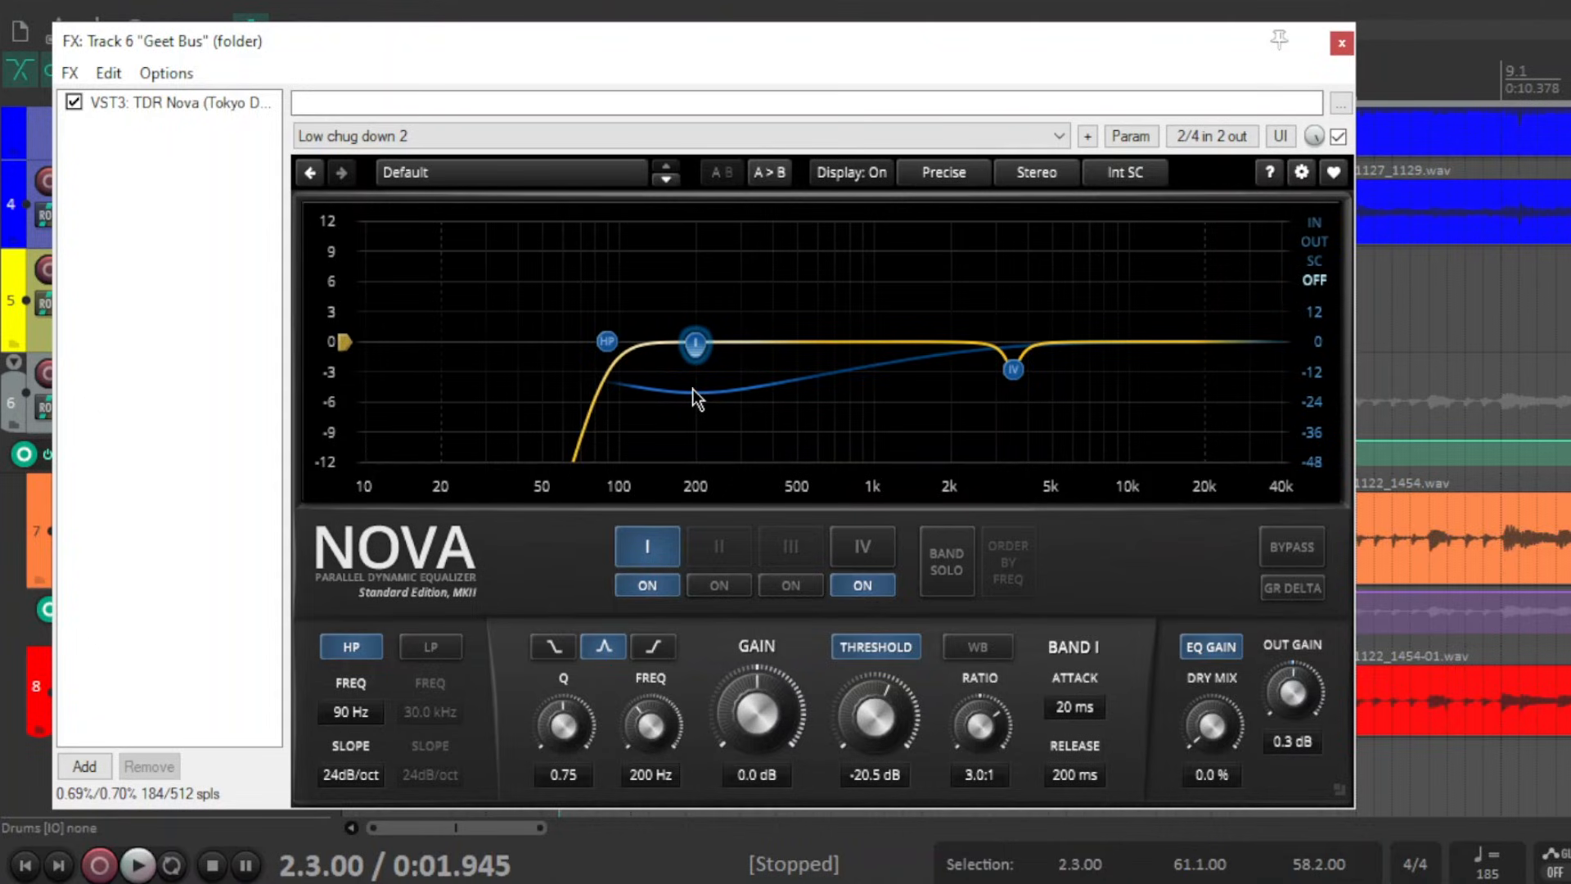
pyautogui.click(1015, 370)
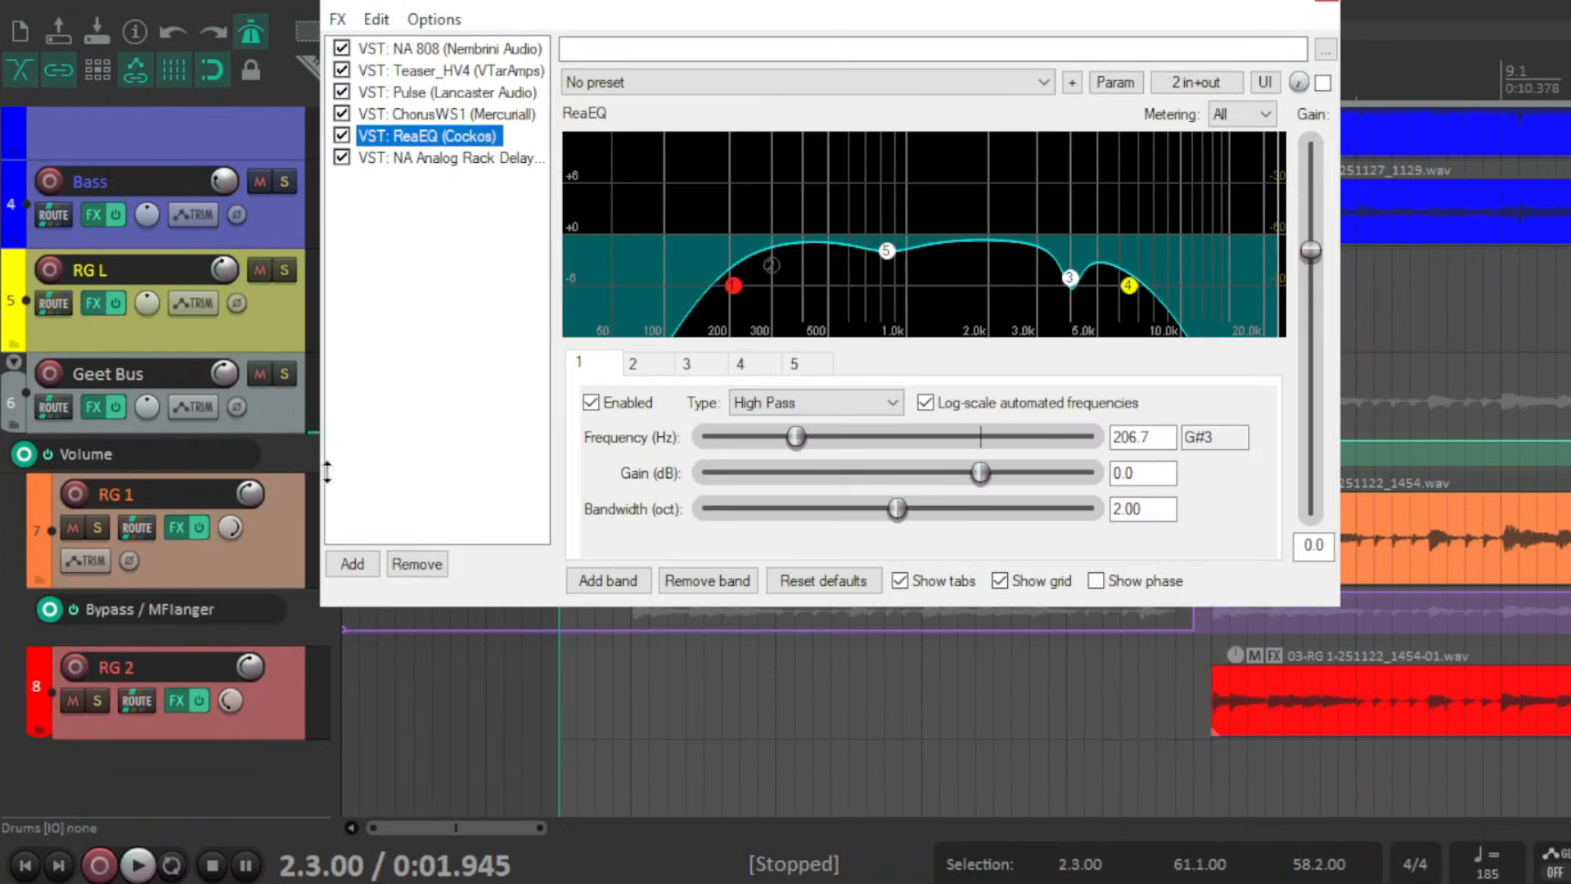
# - Review the NA 808 overdrive and the Teaser_HV4 amp in track RG L's FX chain
pyautogui.moveTo(495, 828); pyautogui.dragTo(973, 872)
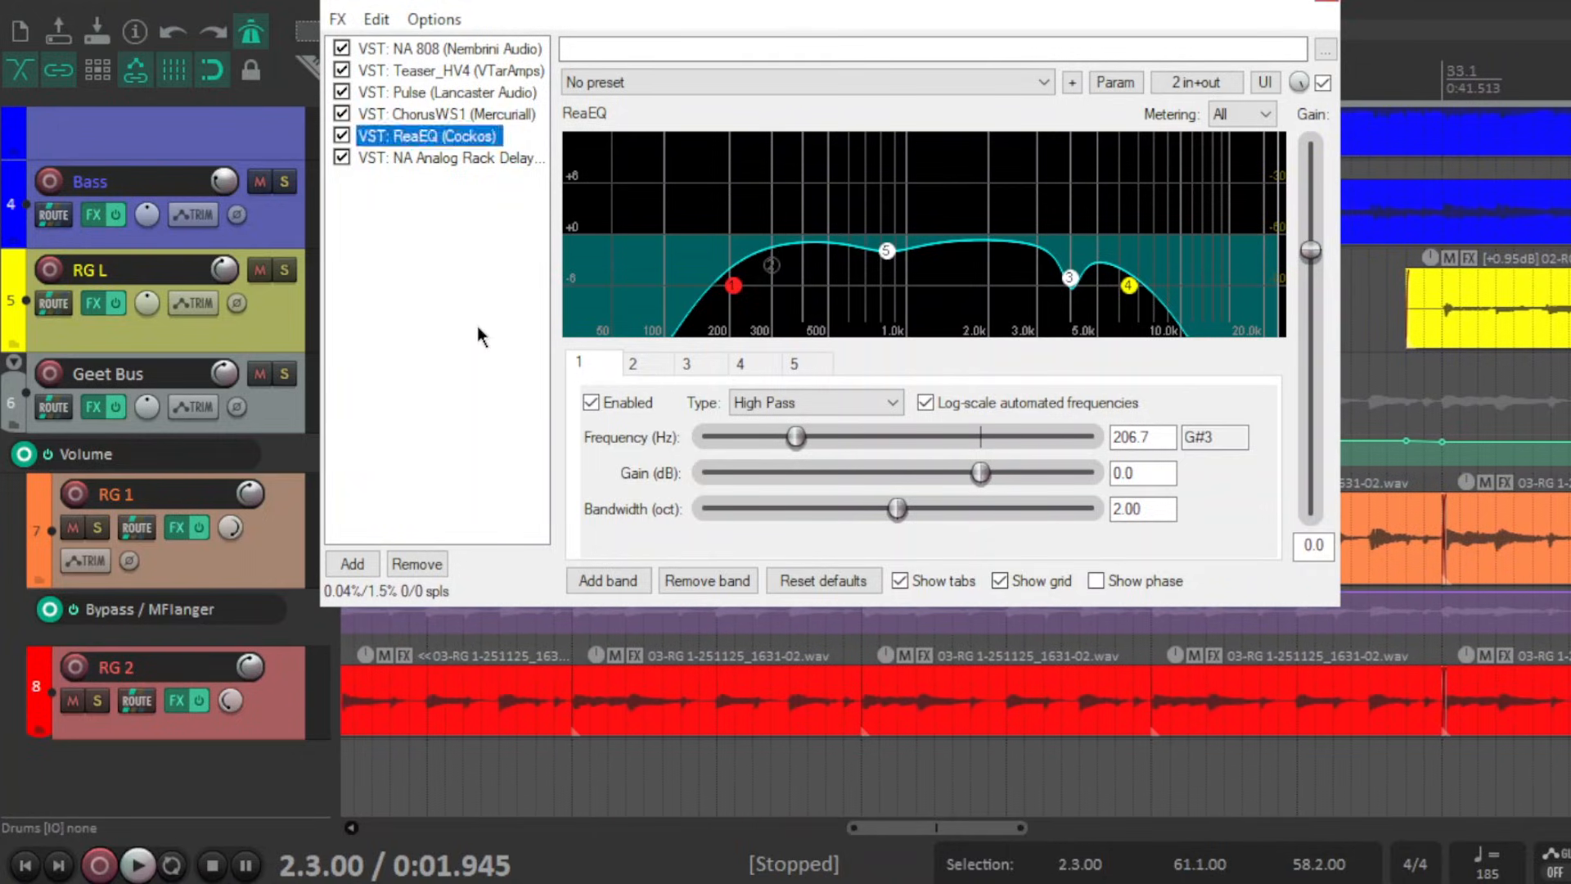
pyautogui.moveTo(516, 2); pyautogui.dragTo(427, 49)
pyautogui.click(395, 95)
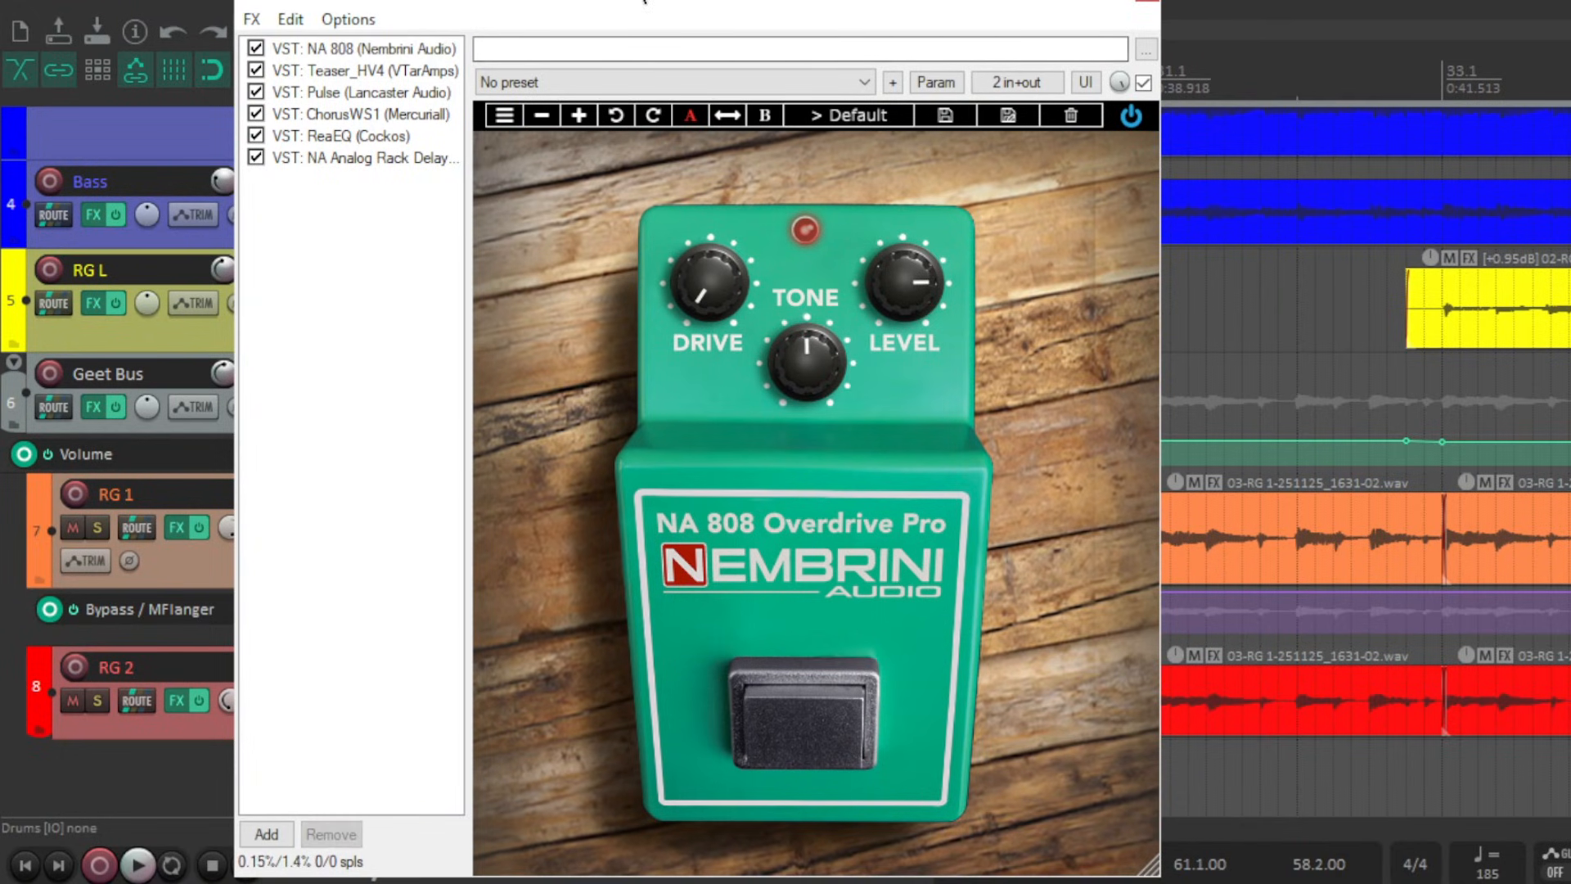
pyautogui.moveTo(634, 2); pyautogui.dragTo(556, 67)
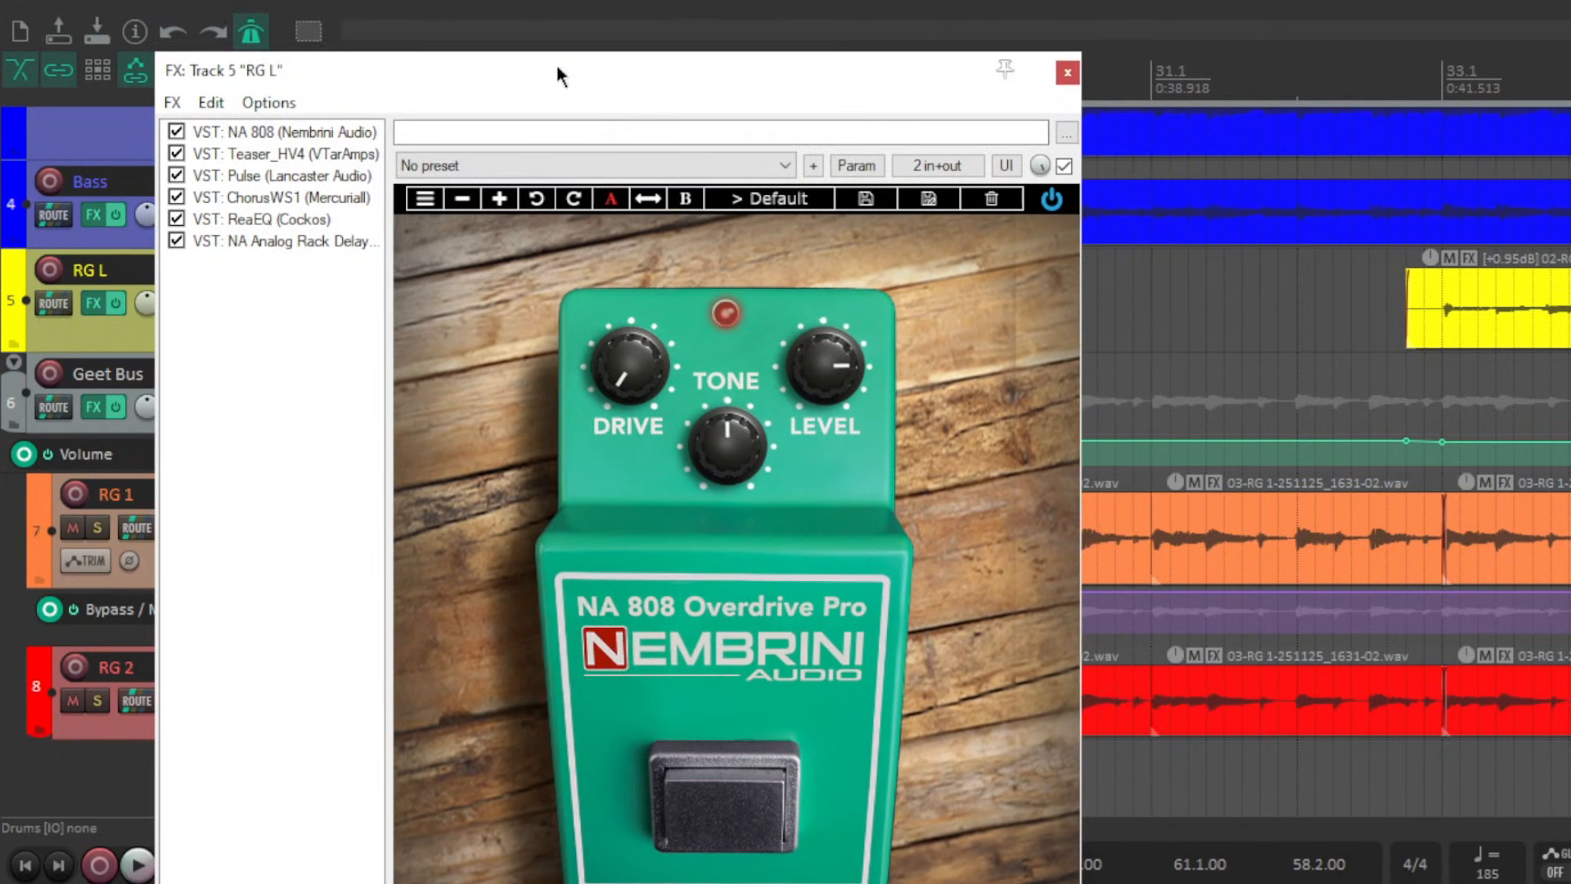
pyautogui.click(316, 153)
pyautogui.moveTo(491, 79); pyautogui.dragTo(397, 92)
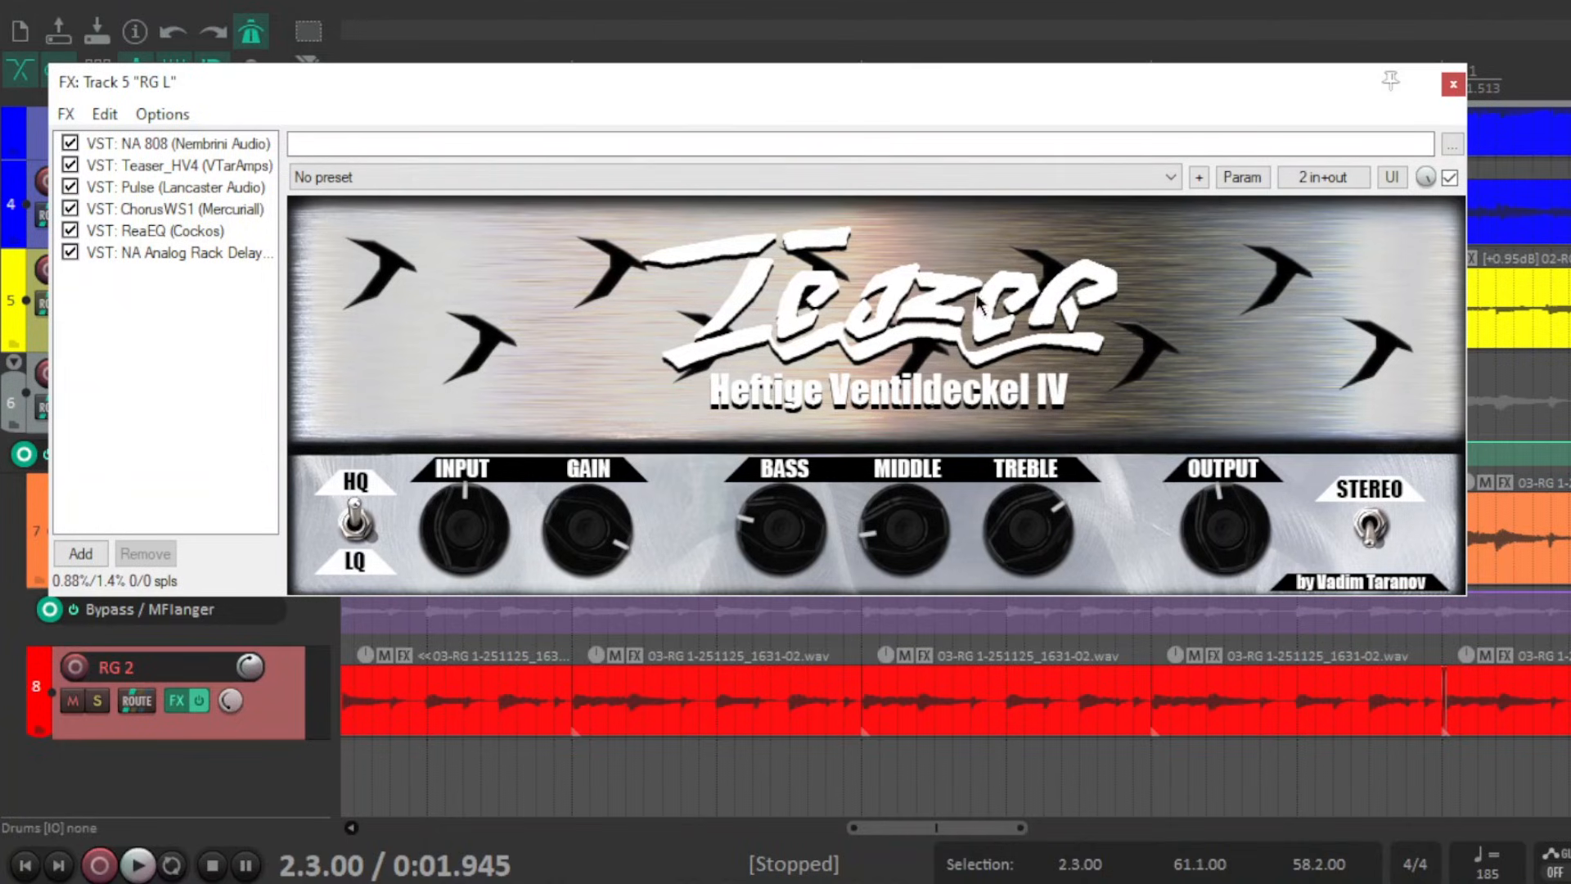
# - Examine the external impulse response list in RG L's Pulse cabinet loader and review the ChorusWS1 pedal
pyautogui.click(160, 187)
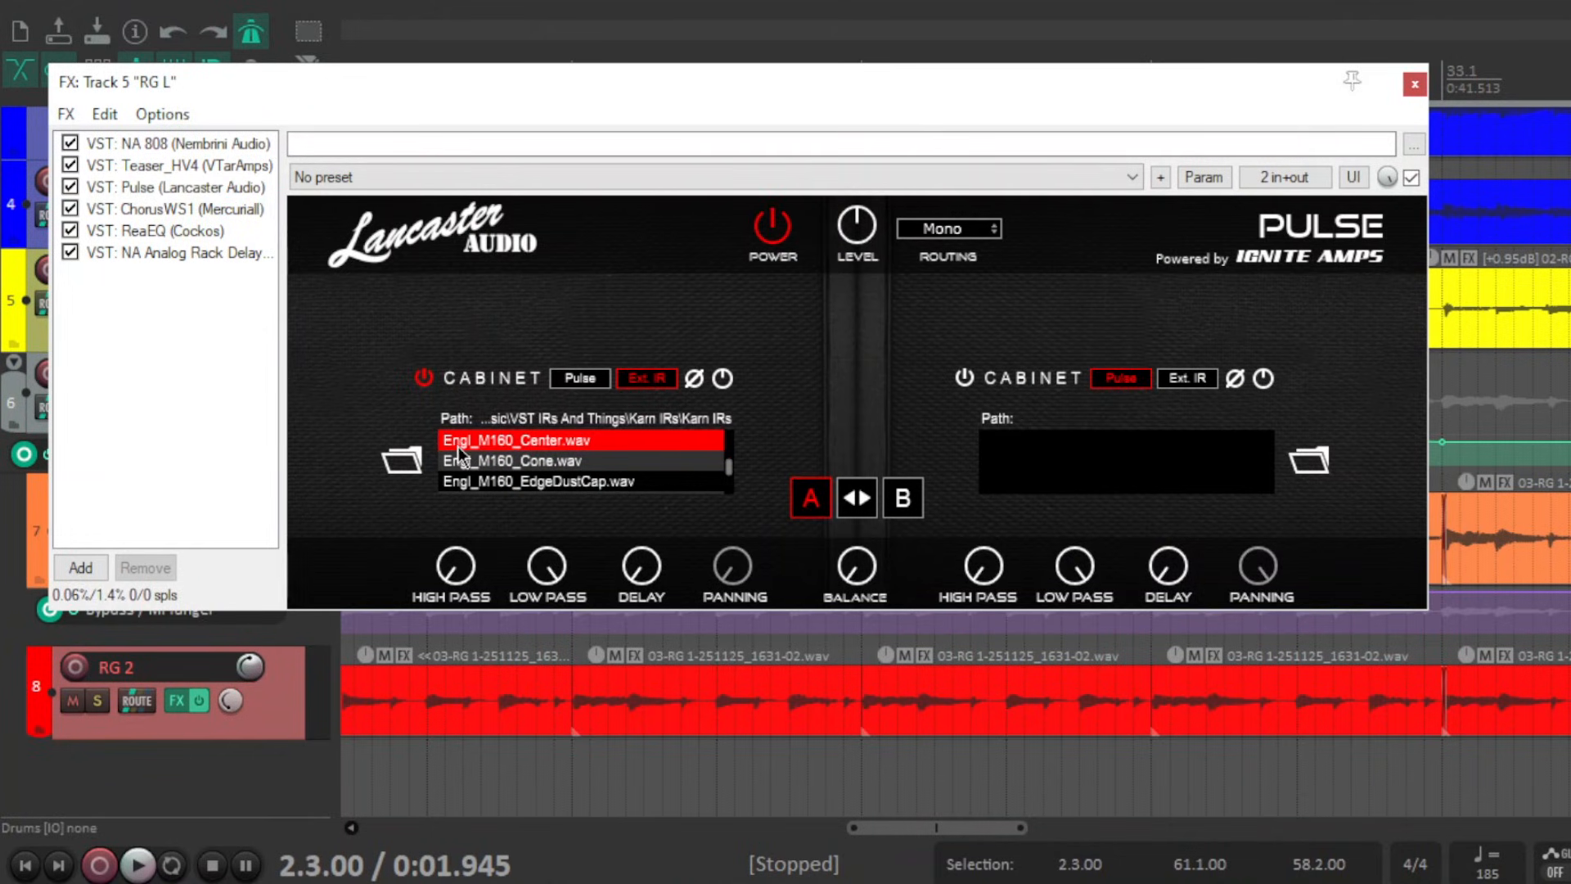
pyautogui.scroll(-3, 599, 461)
pyautogui.scroll(4, 601, 473)
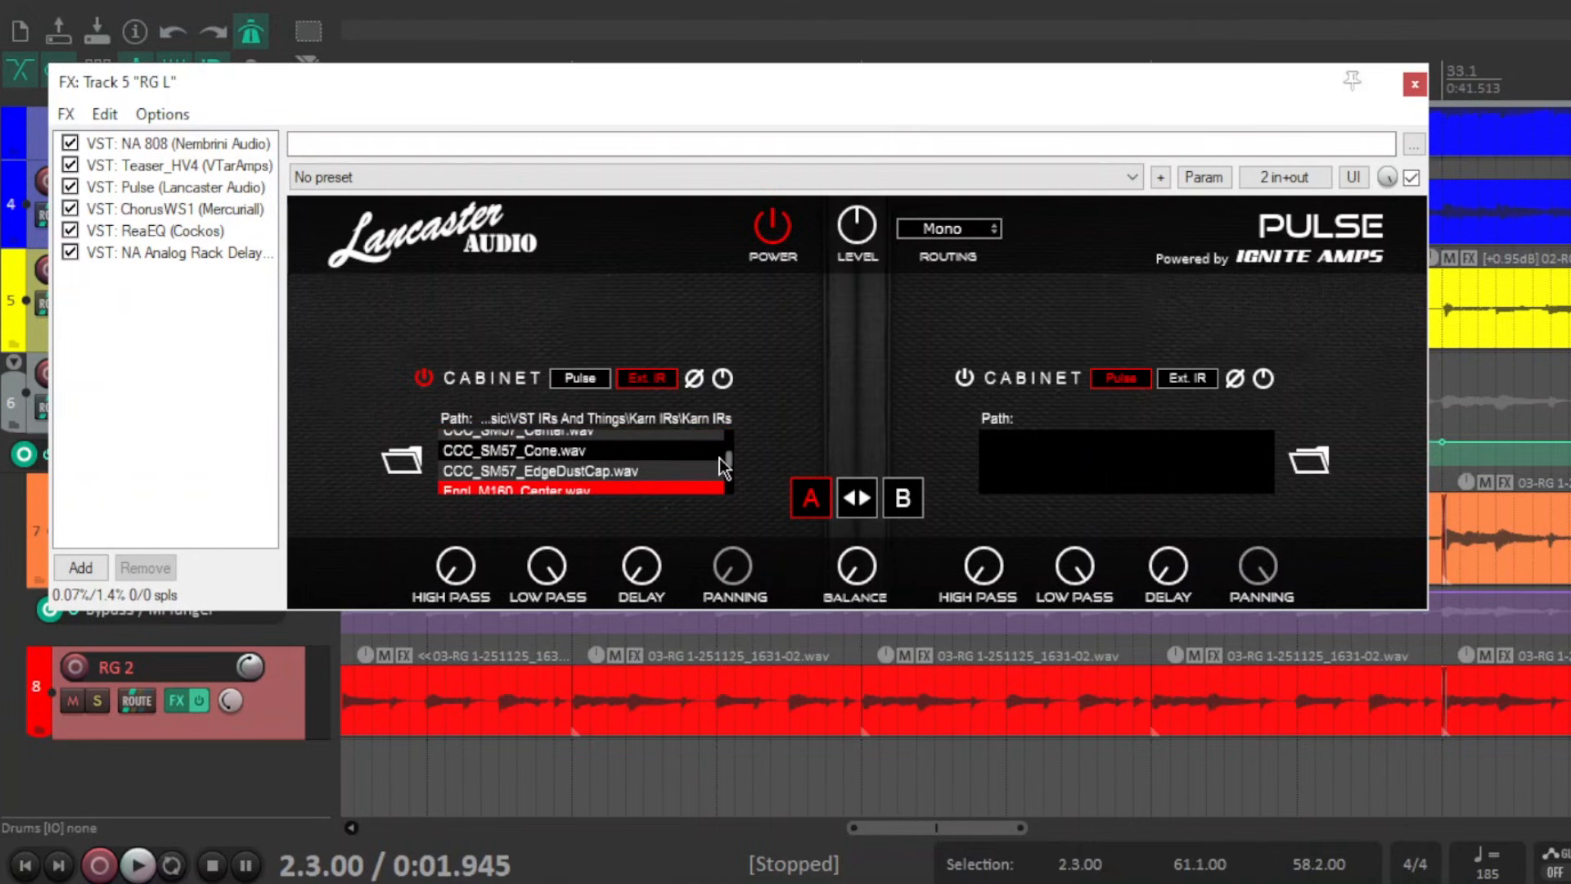
pyautogui.scroll(-1, 725, 459)
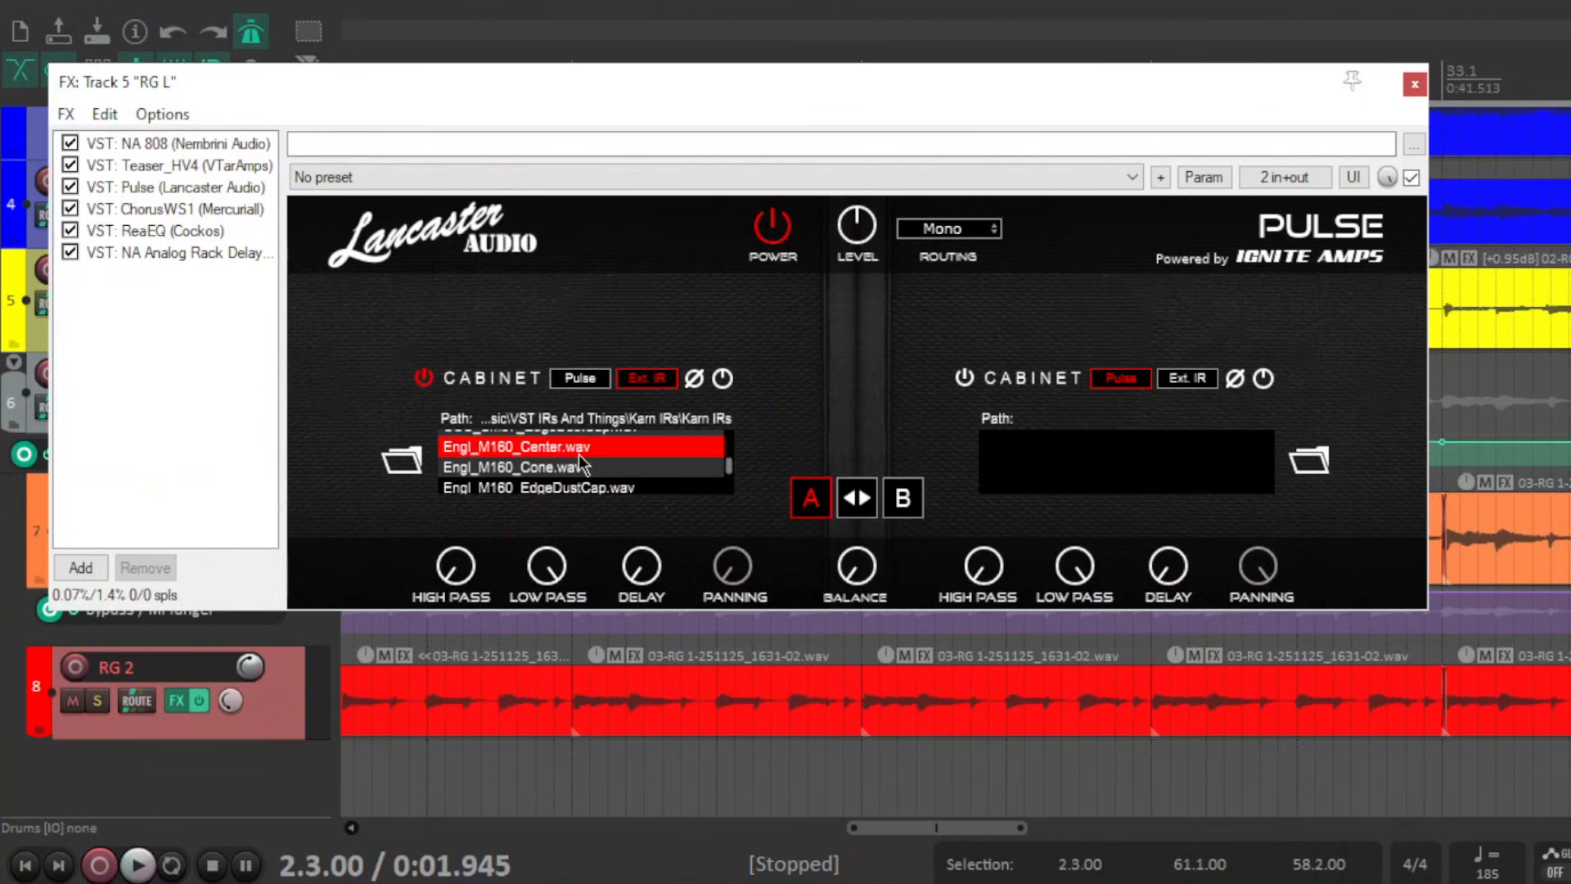
pyautogui.click(175, 210)
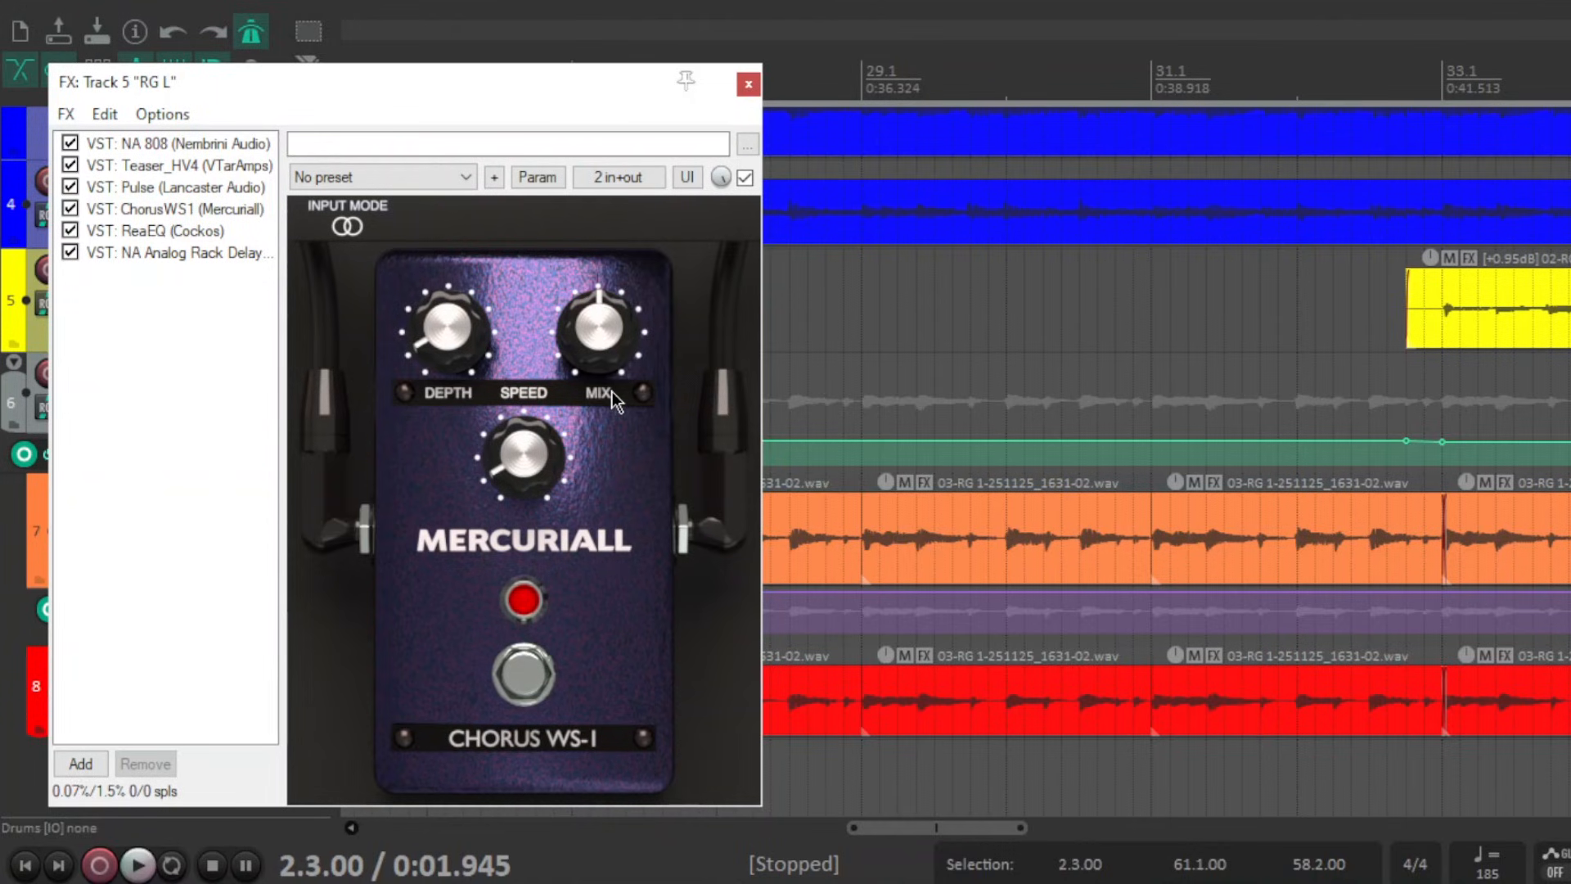
# - Inspect the bands of RG L's ReaEQ and its NA Analog Rack Delay settings, and close the FX chain
pyautogui.click(175, 229)
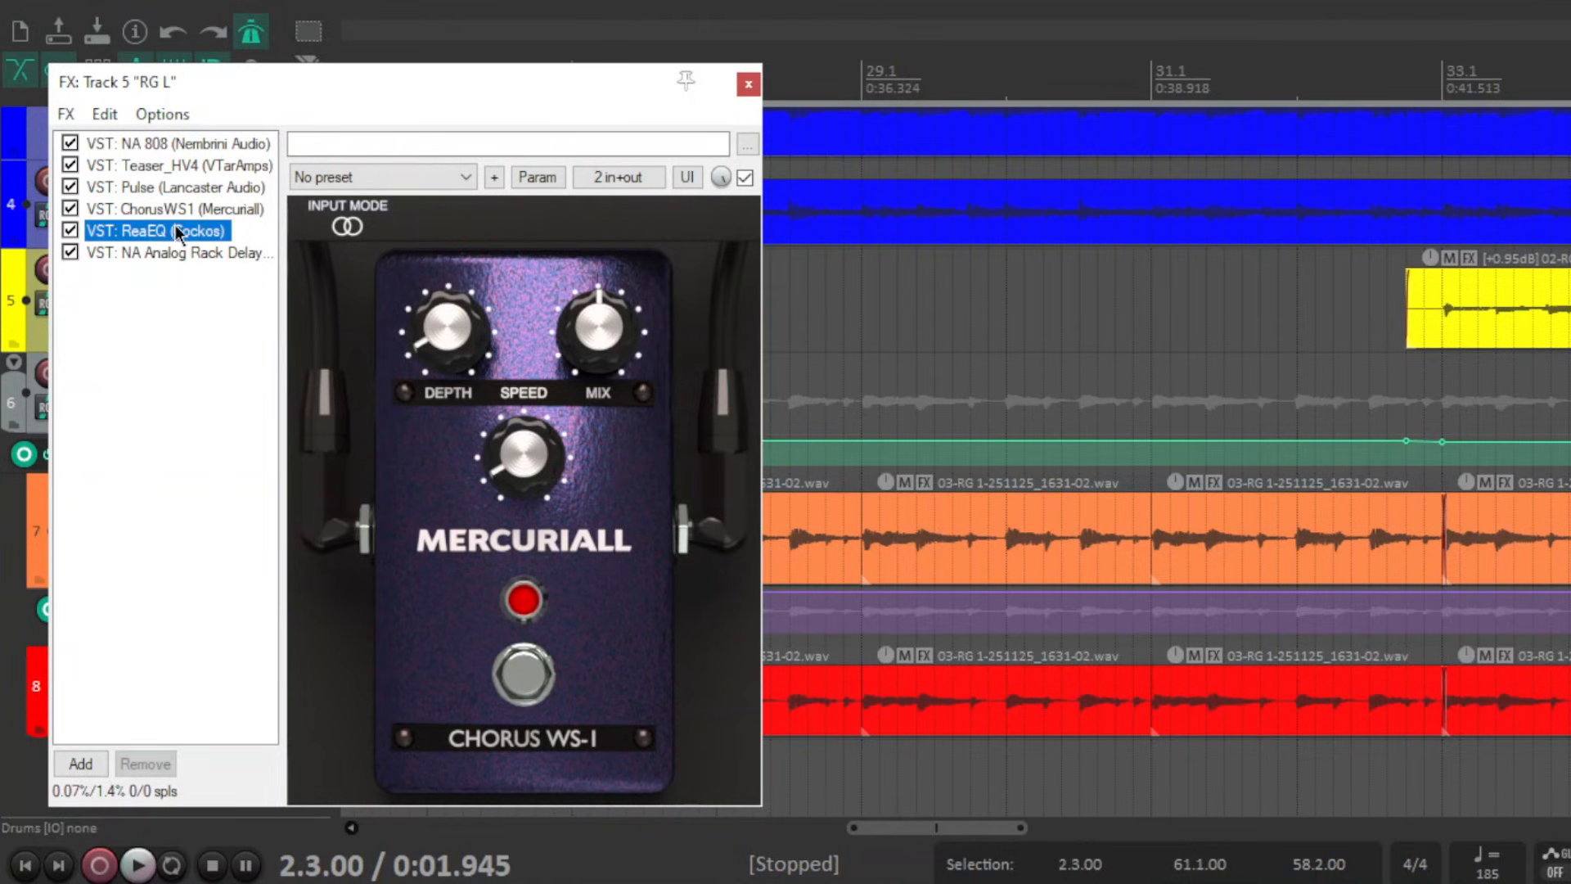
pyautogui.moveTo(462, 381)
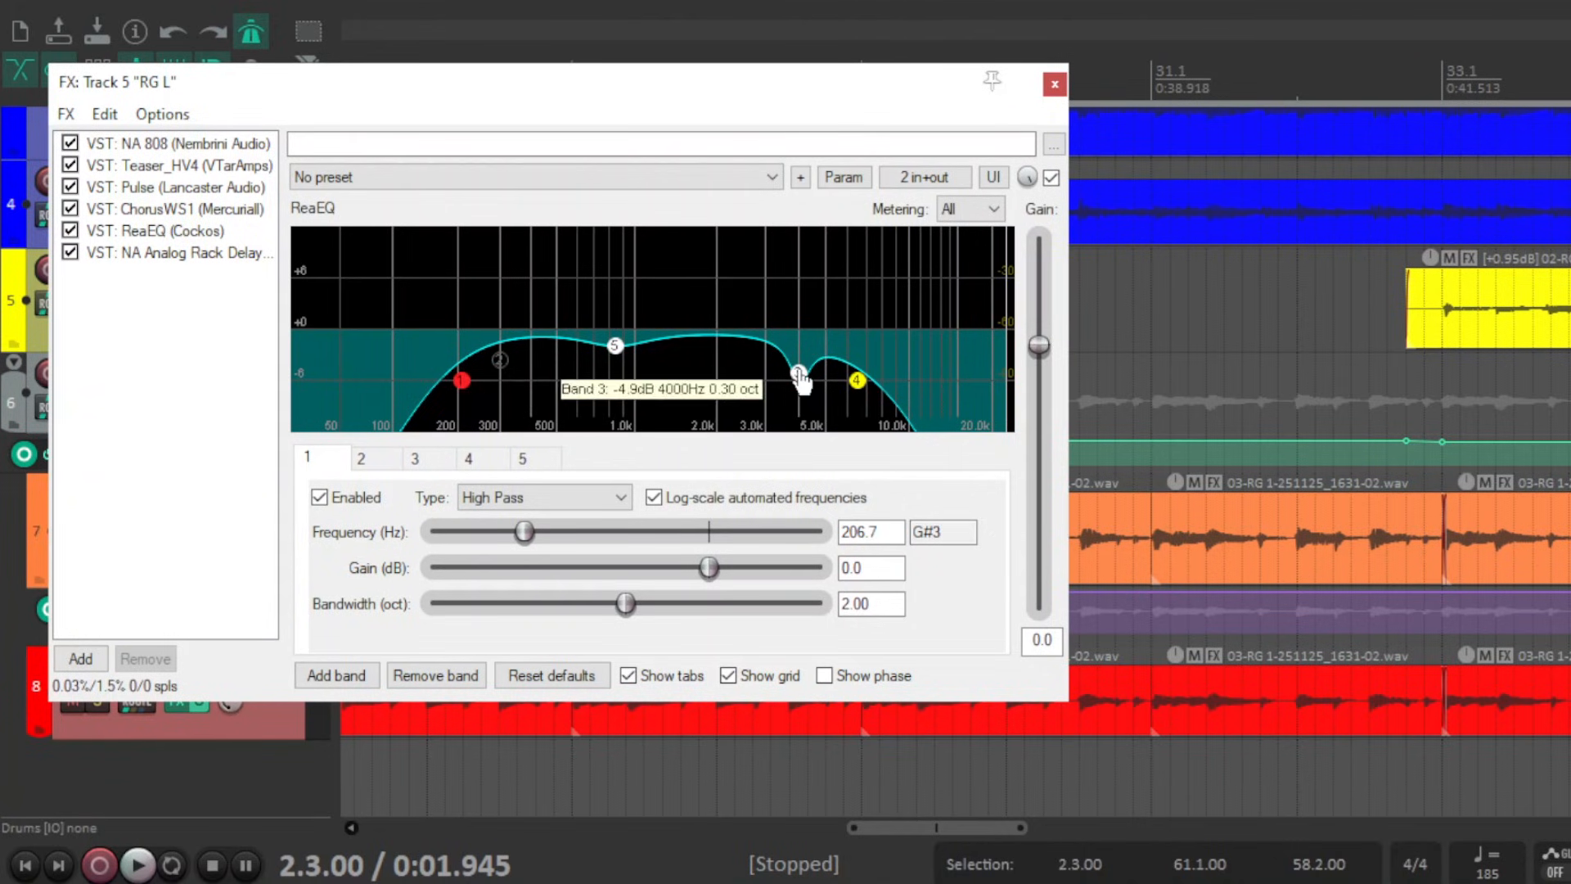
pyautogui.moveTo(858, 382)
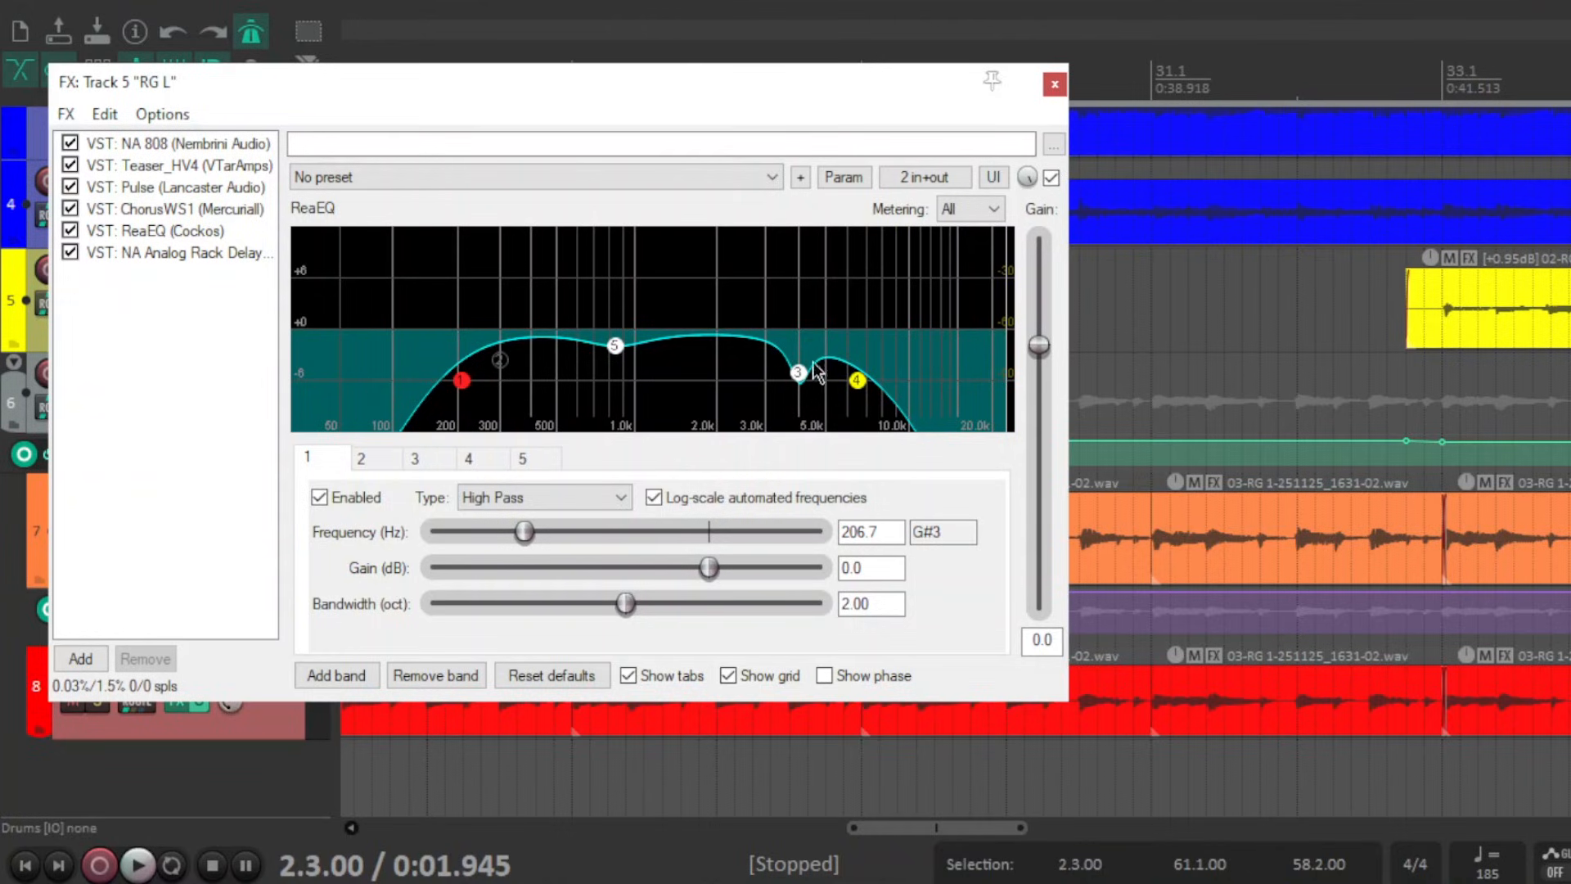
pyautogui.moveTo(802, 378)
pyautogui.moveTo(618, 352)
pyautogui.click(185, 255)
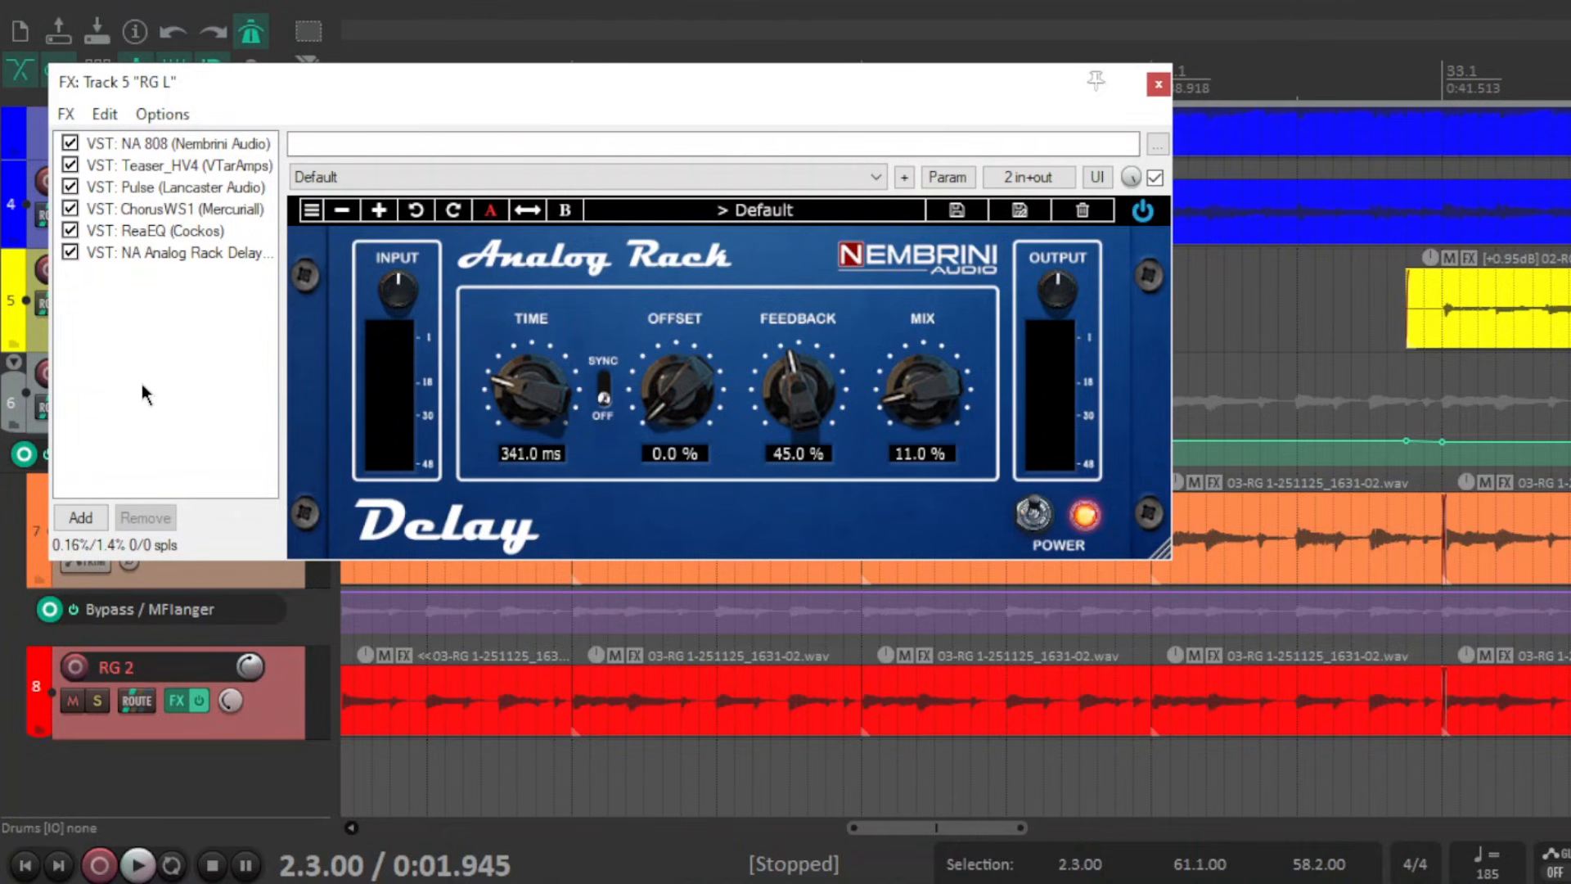
pyautogui.click(1158, 85)
# - Open the FX chain of the Bass on track 3 and examine its BOD overdrive settings
pyautogui.scroll(5, 649, 340)
pyautogui.click(95, 353)
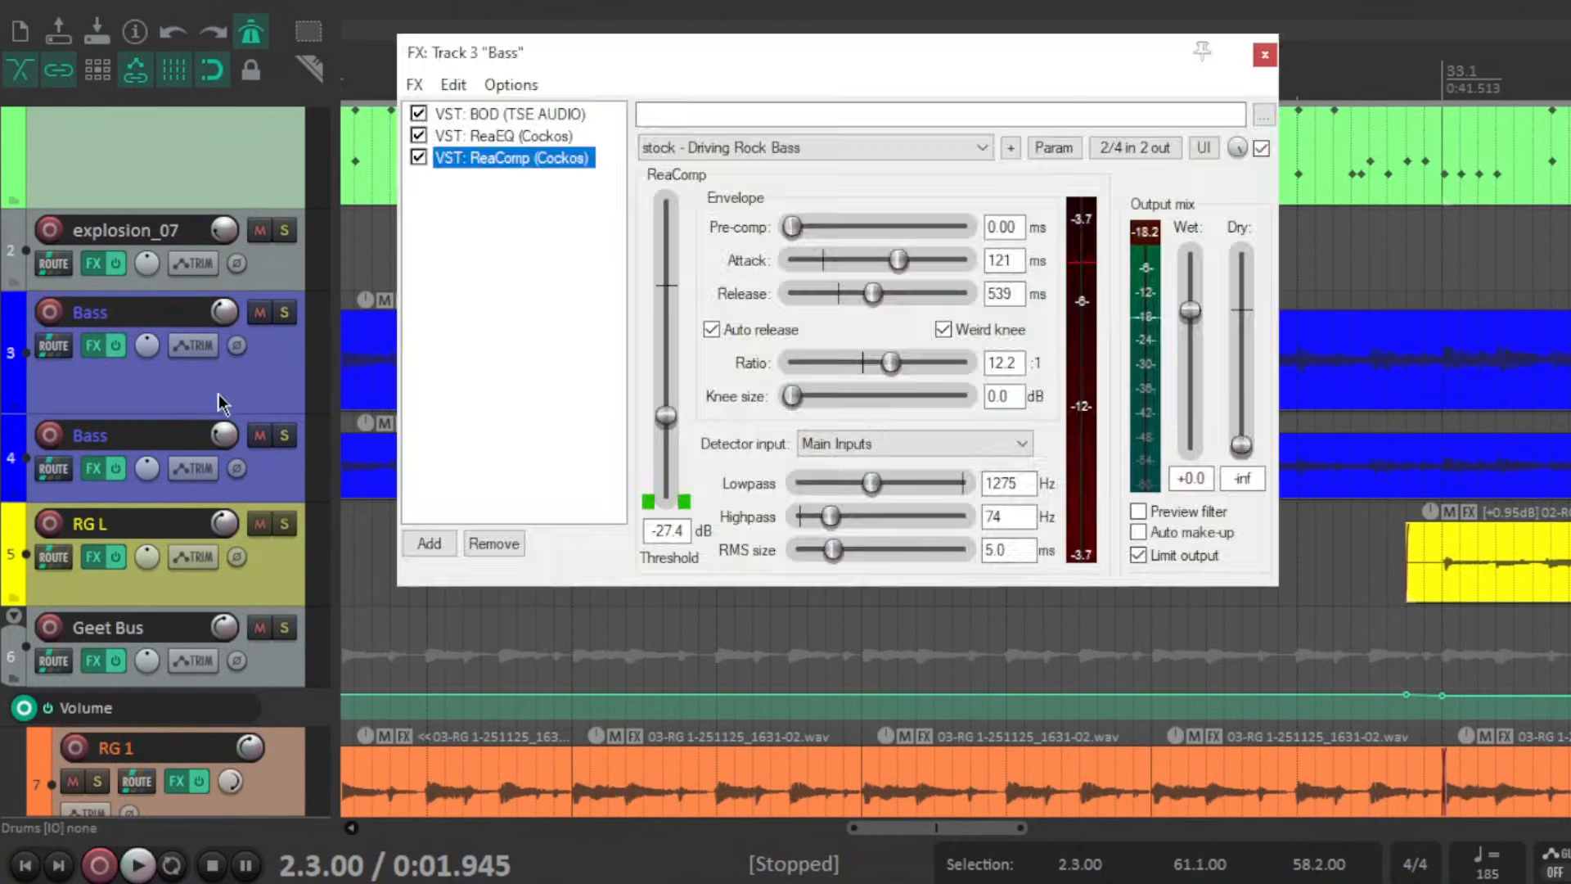
pyautogui.moveTo(625, 59); pyautogui.dragTo(340, 66)
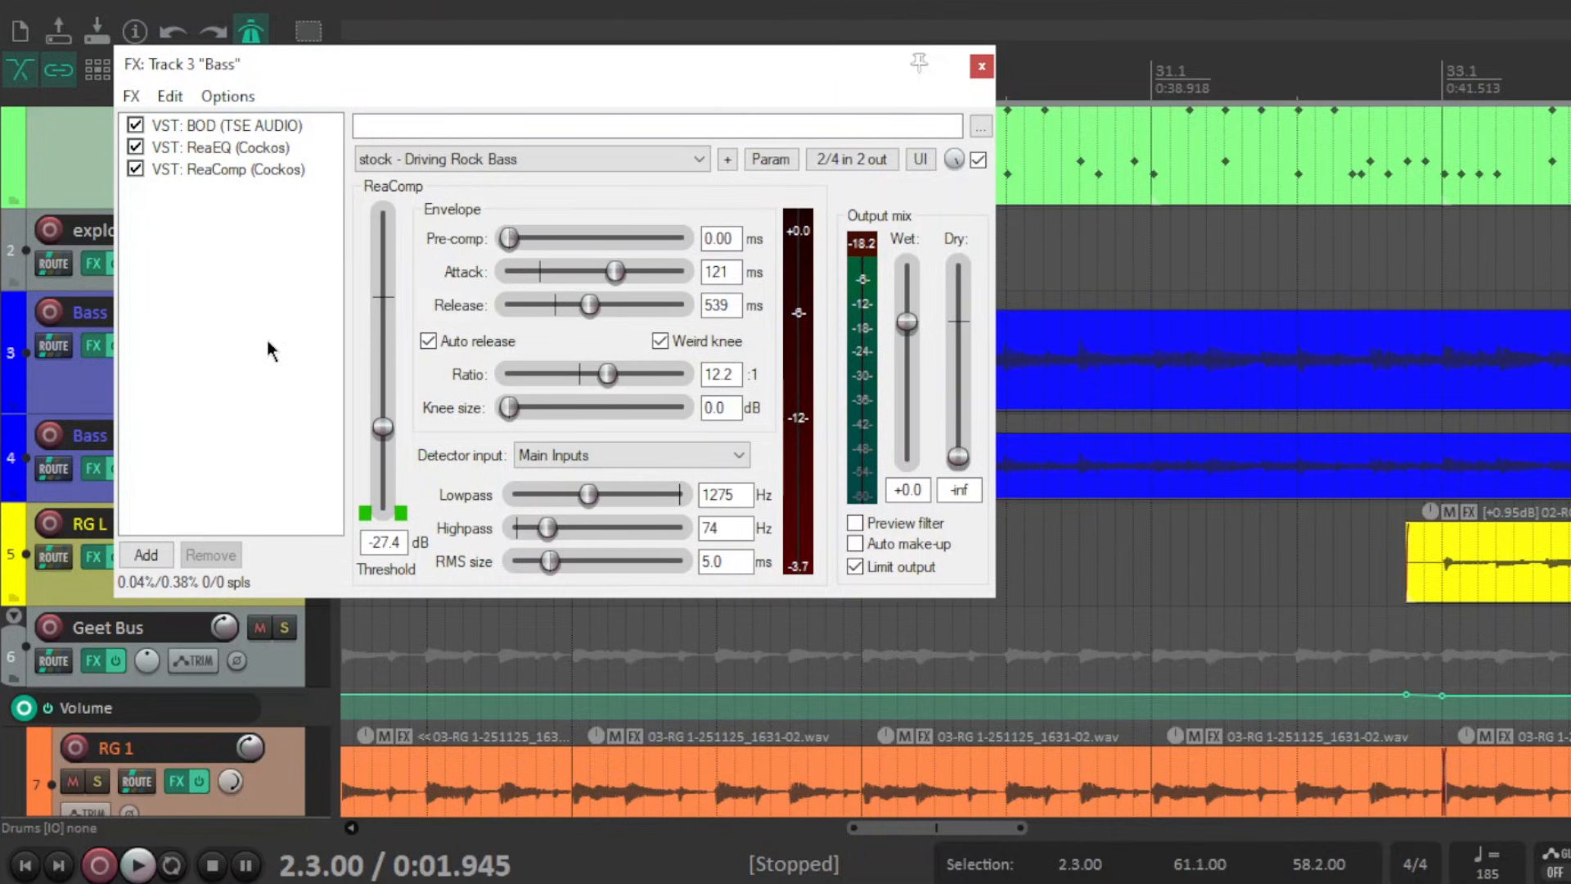
pyautogui.click(259, 125)
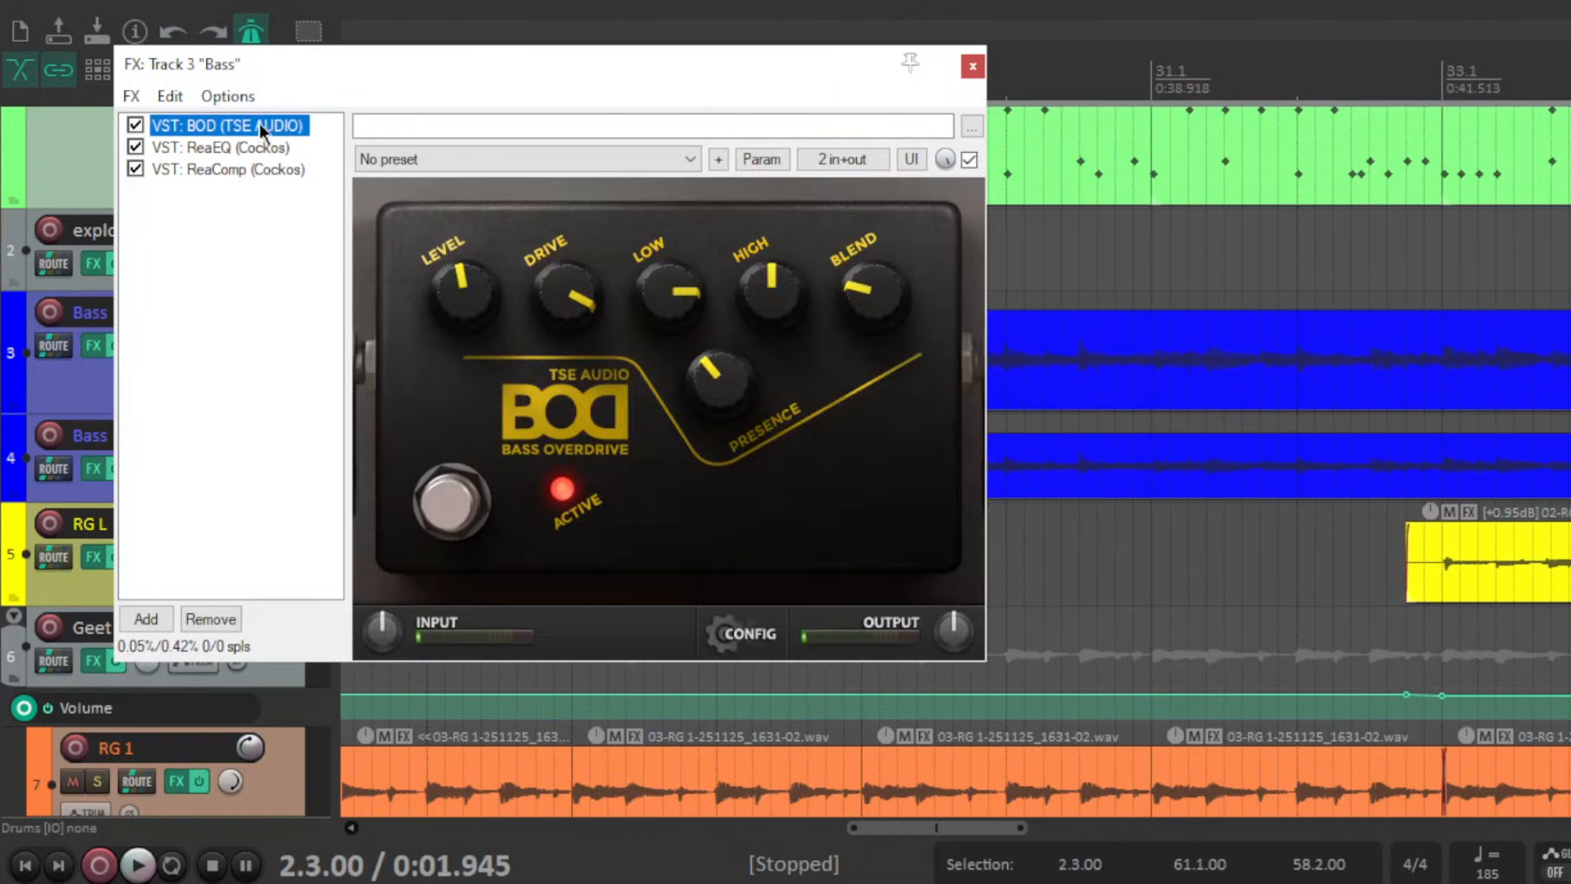
pyautogui.click(269, 325)
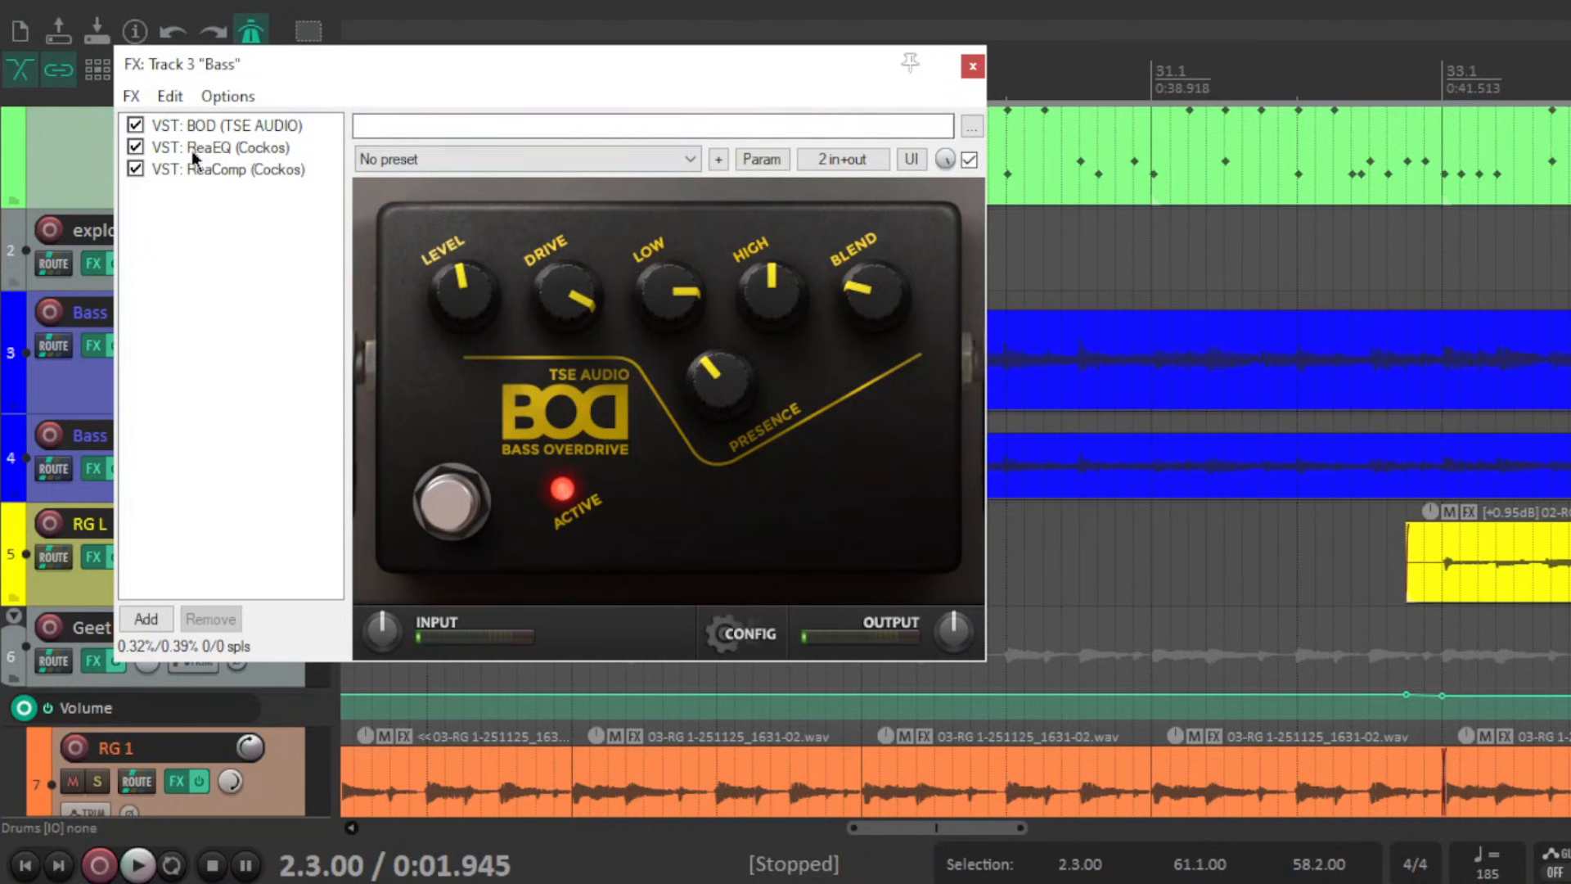
# - Inspect the ReaEQ curve and ReaComp settings of the Bass on track 3, and close the FX chain
pyautogui.click(219, 147)
pyautogui.moveTo(420, 53); pyautogui.dragTo(399, 129)
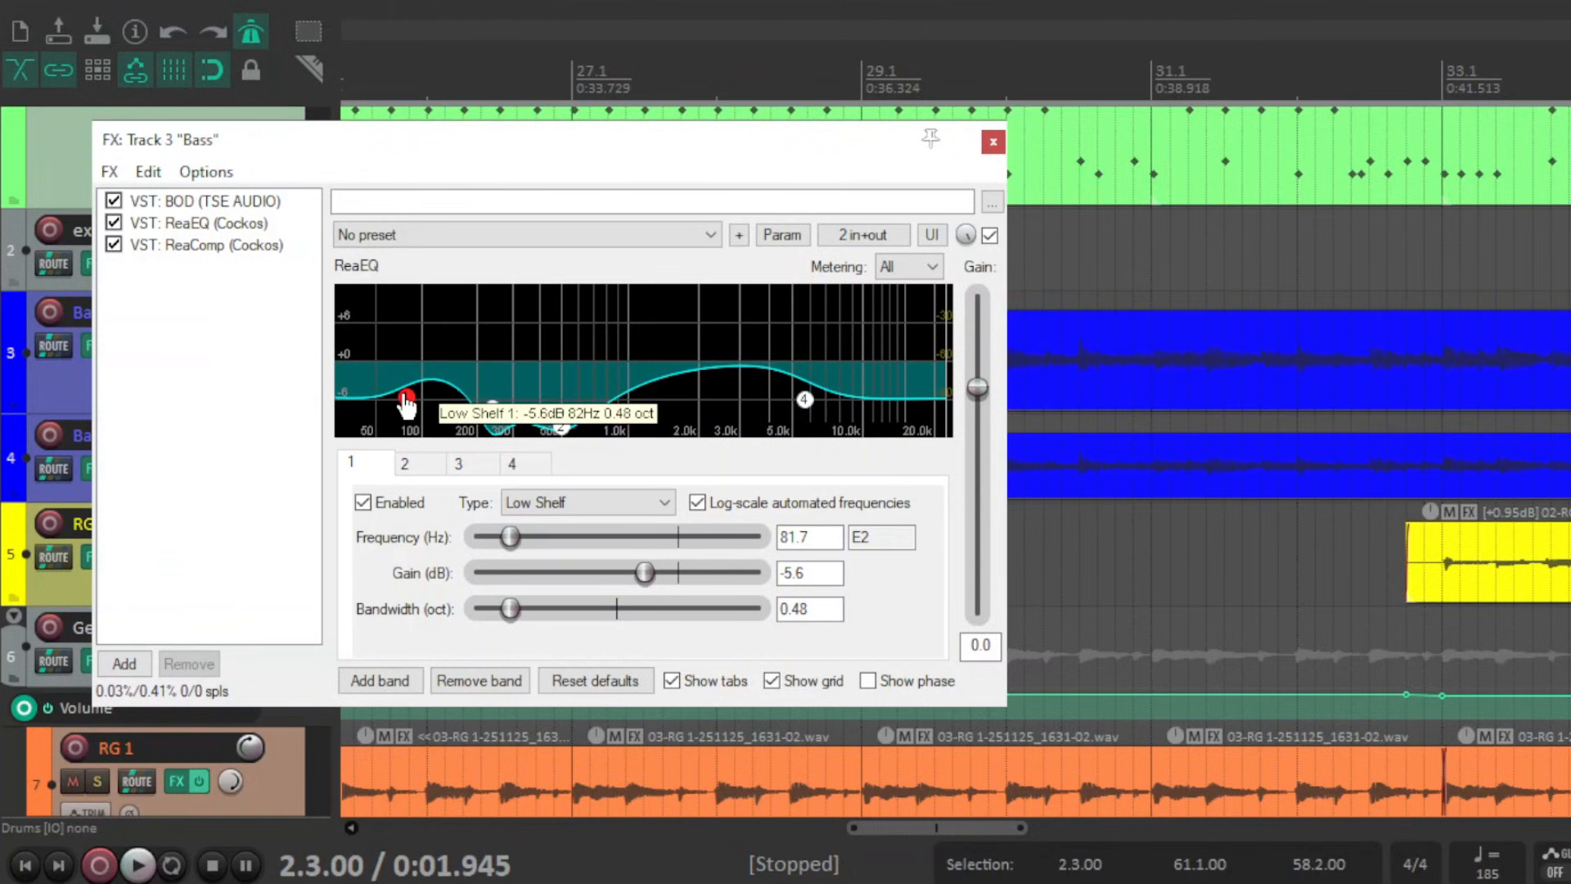
pyautogui.click(238, 248)
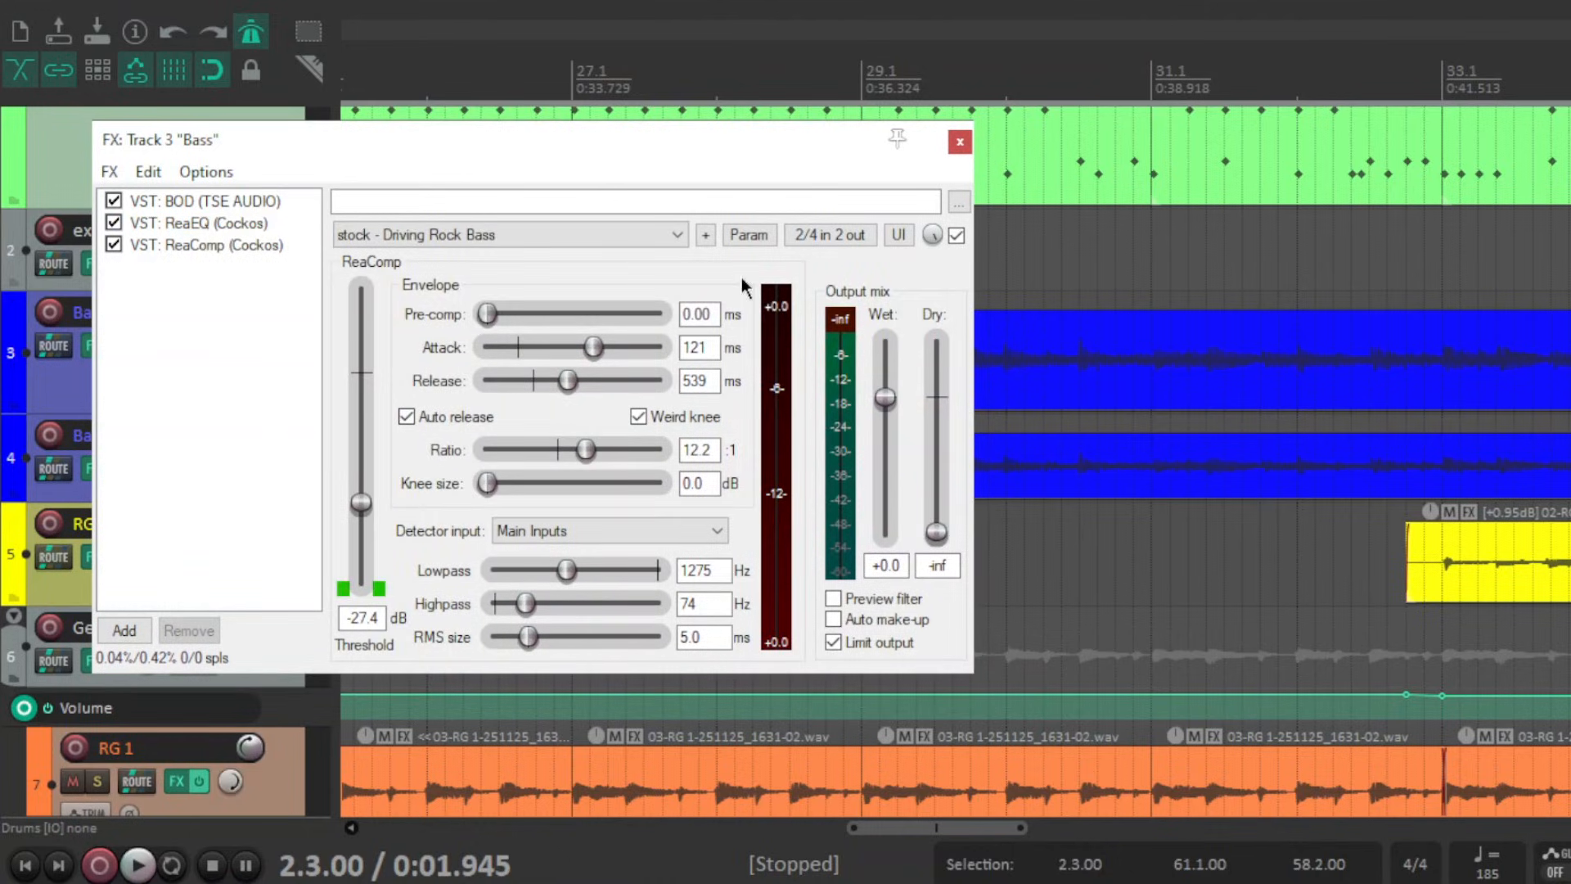
pyautogui.click(965, 141)
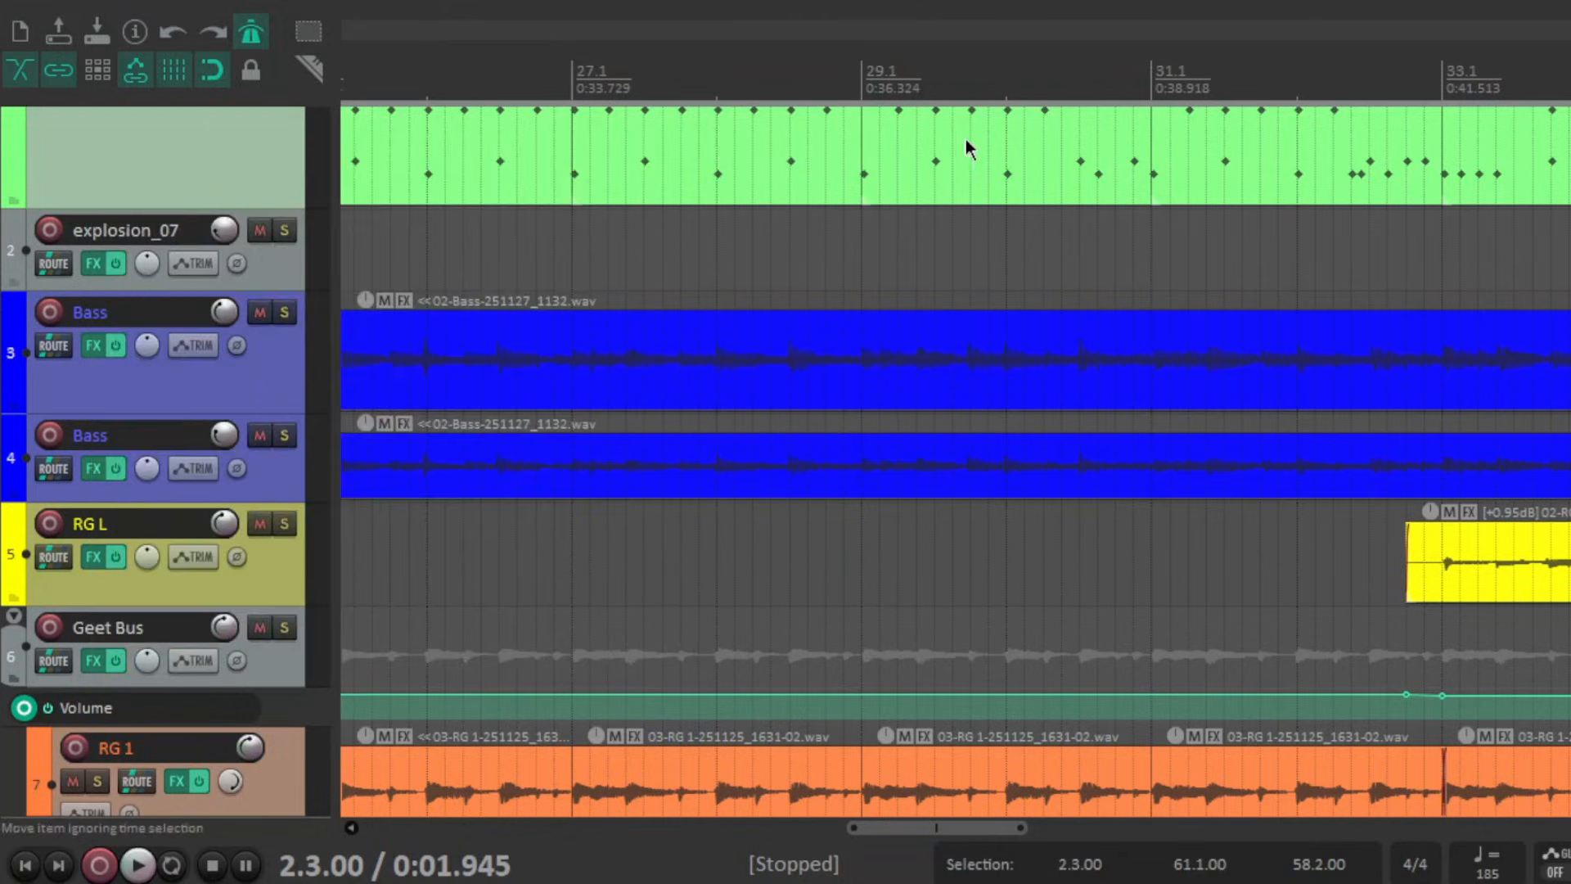
# - Open the FX chain of the Bass on track 4, examine its NoAmp plug-in and close the plug-in's separate window
pyautogui.click(95, 470)
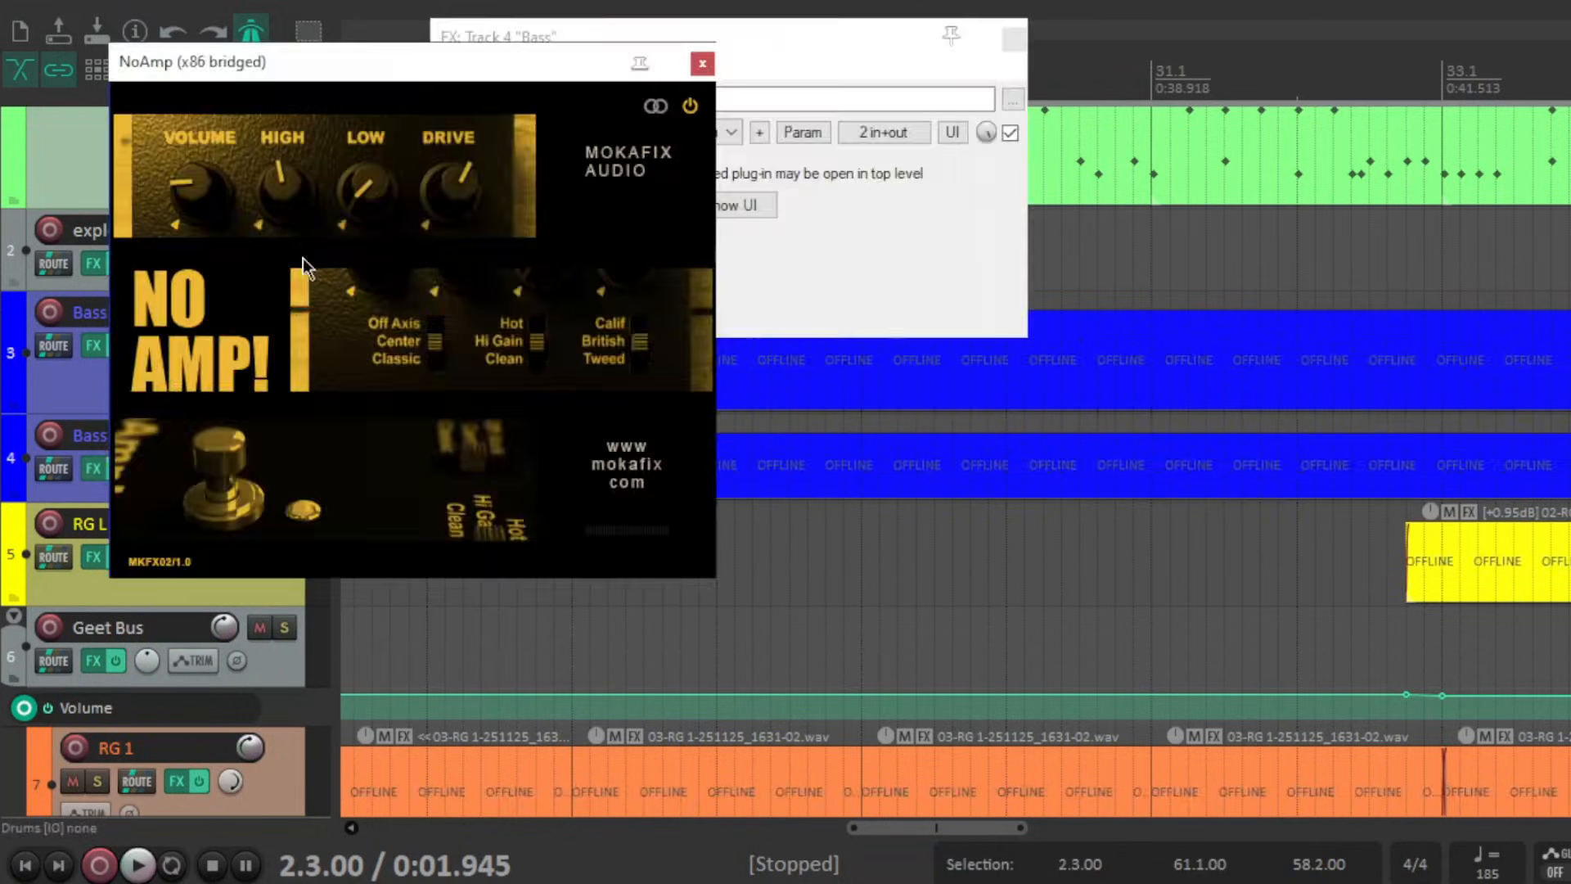
pyautogui.moveTo(475, 65); pyautogui.dragTo(863, 86)
pyautogui.moveTo(718, 43); pyautogui.dragTo(545, 54)
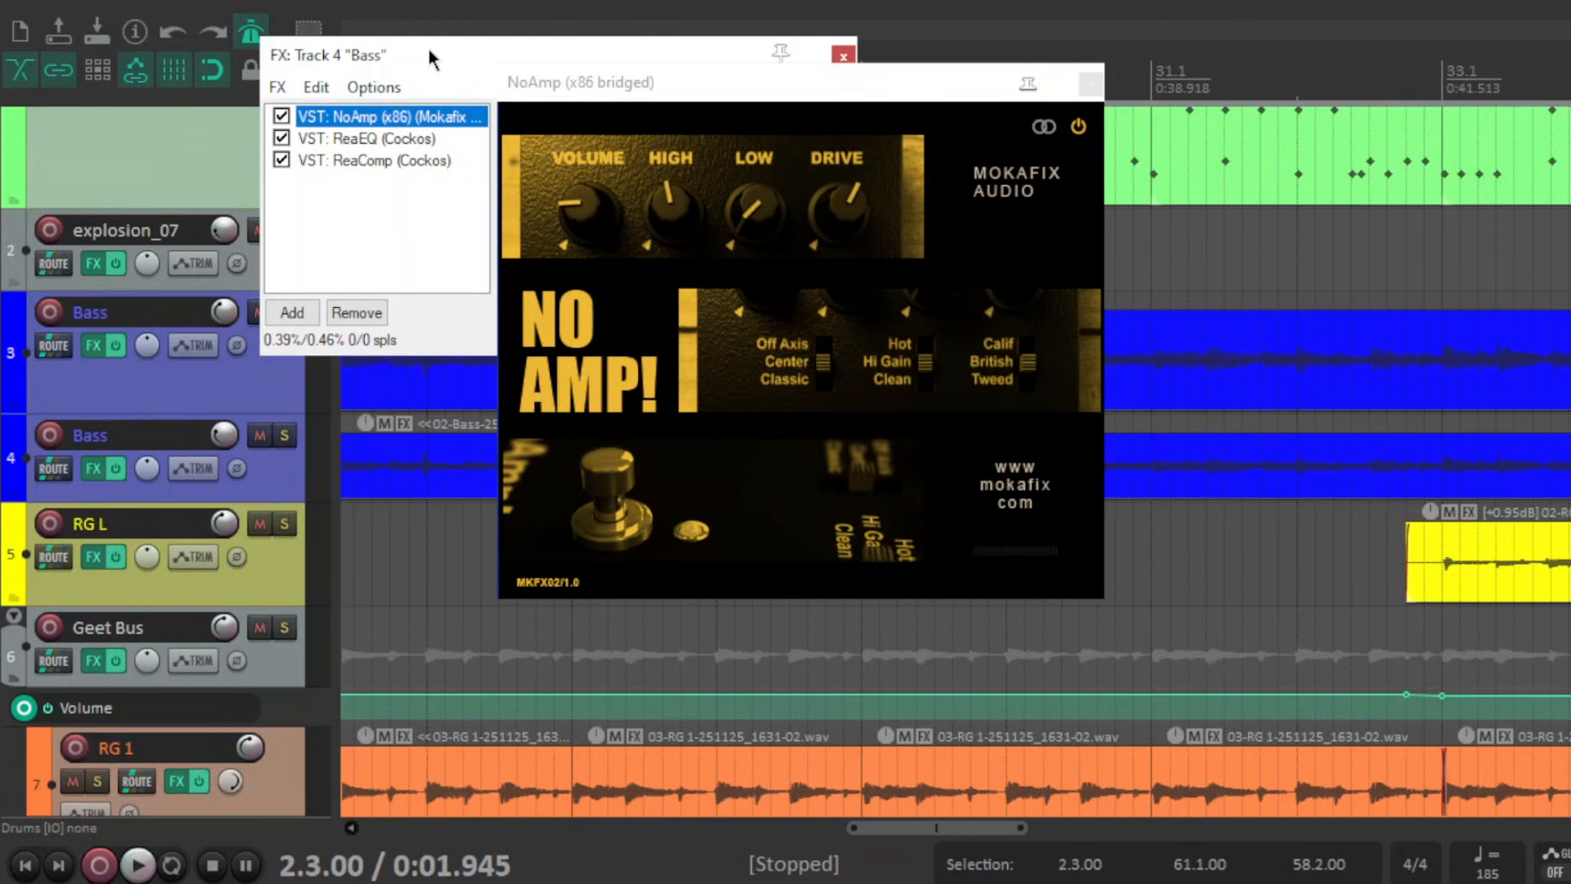
pyautogui.click(382, 228)
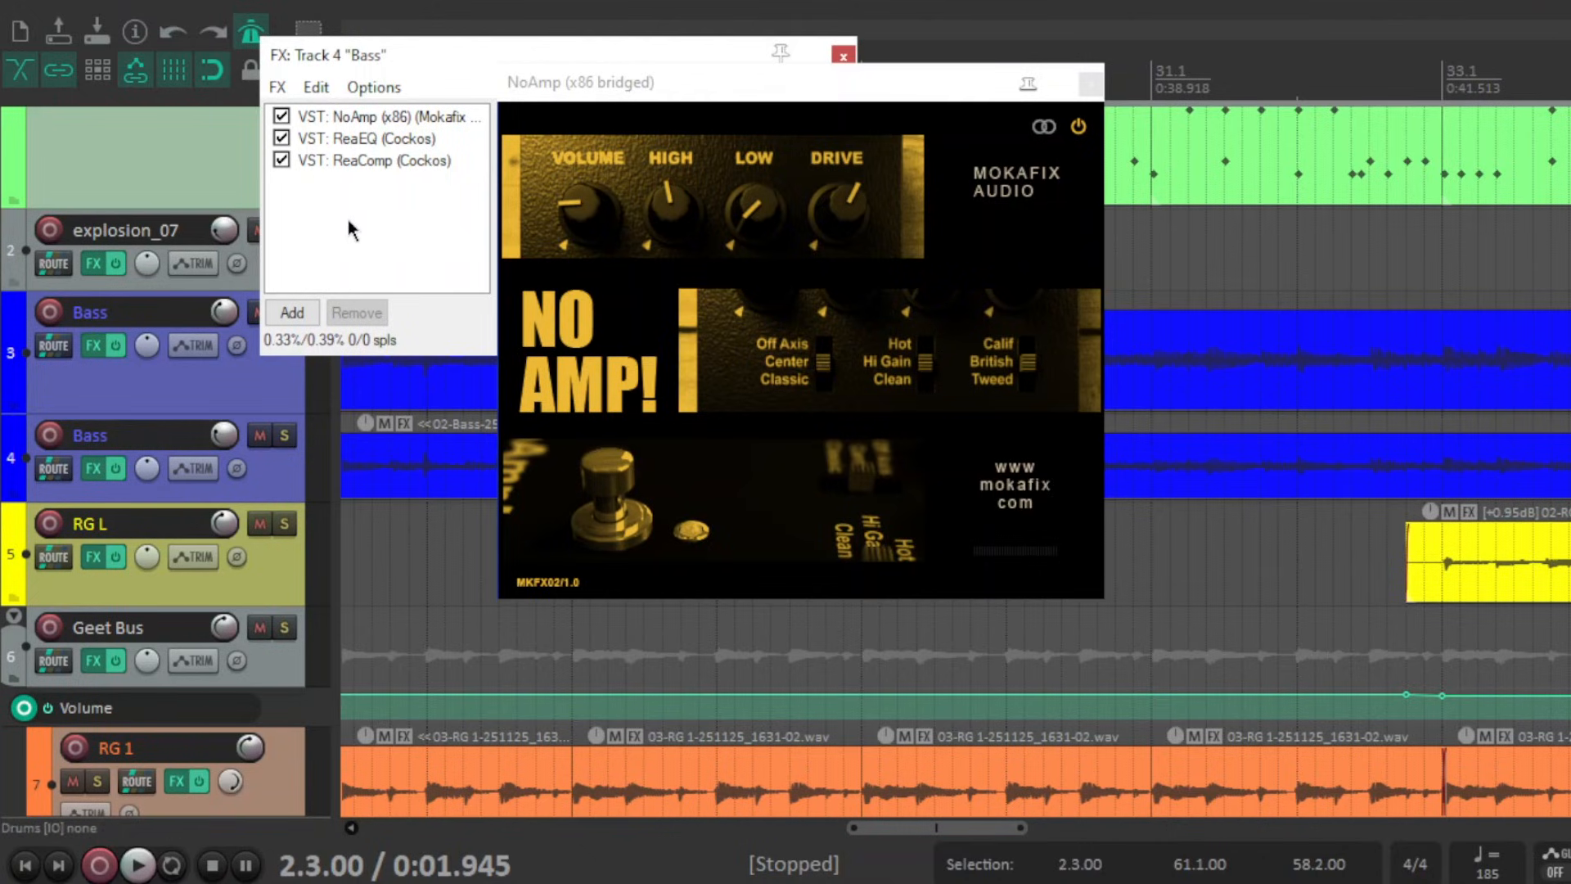
pyautogui.click(1093, 86)
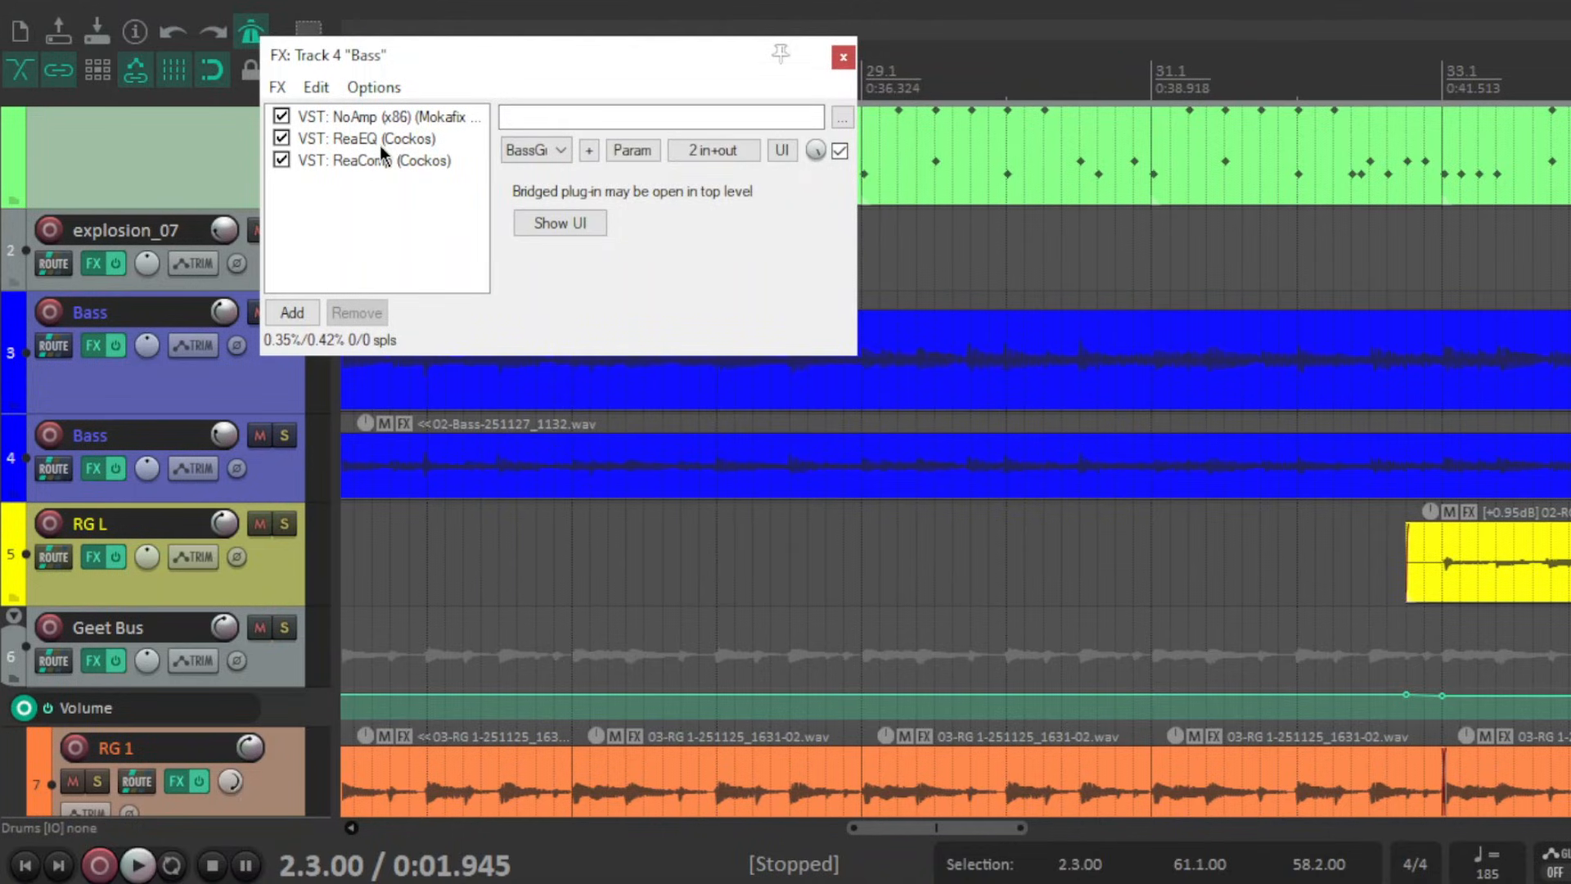
# - Review the ReaEQ and ReaComp of the Bass on track 4, and close the FX chain
pyautogui.click(379, 145)
pyautogui.moveTo(556, 59); pyautogui.dragTo(426, 73)
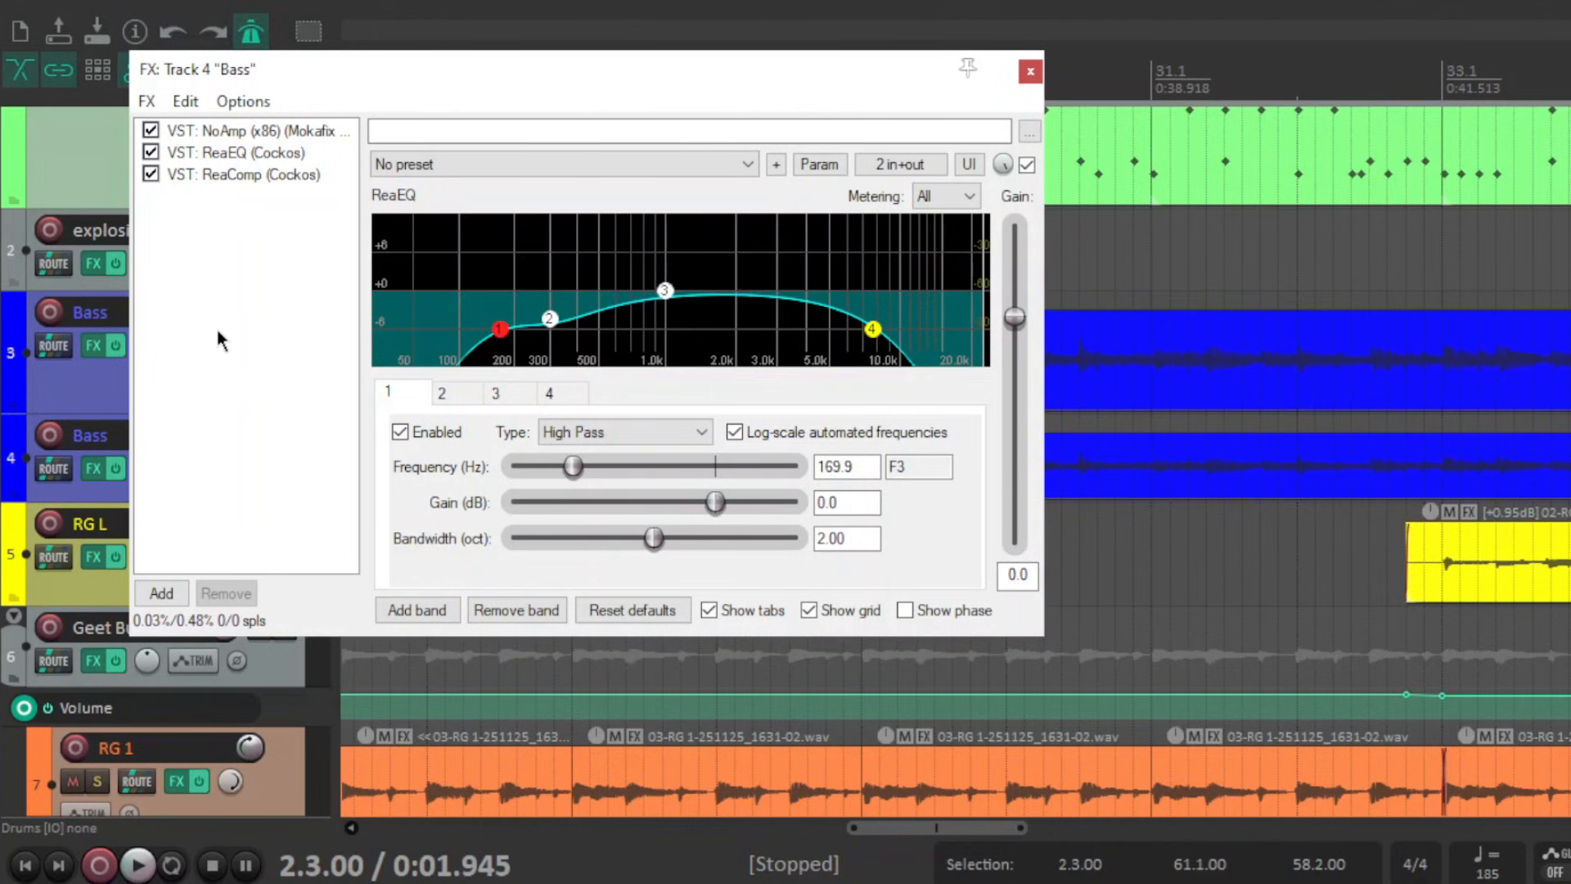
pyautogui.click(254, 172)
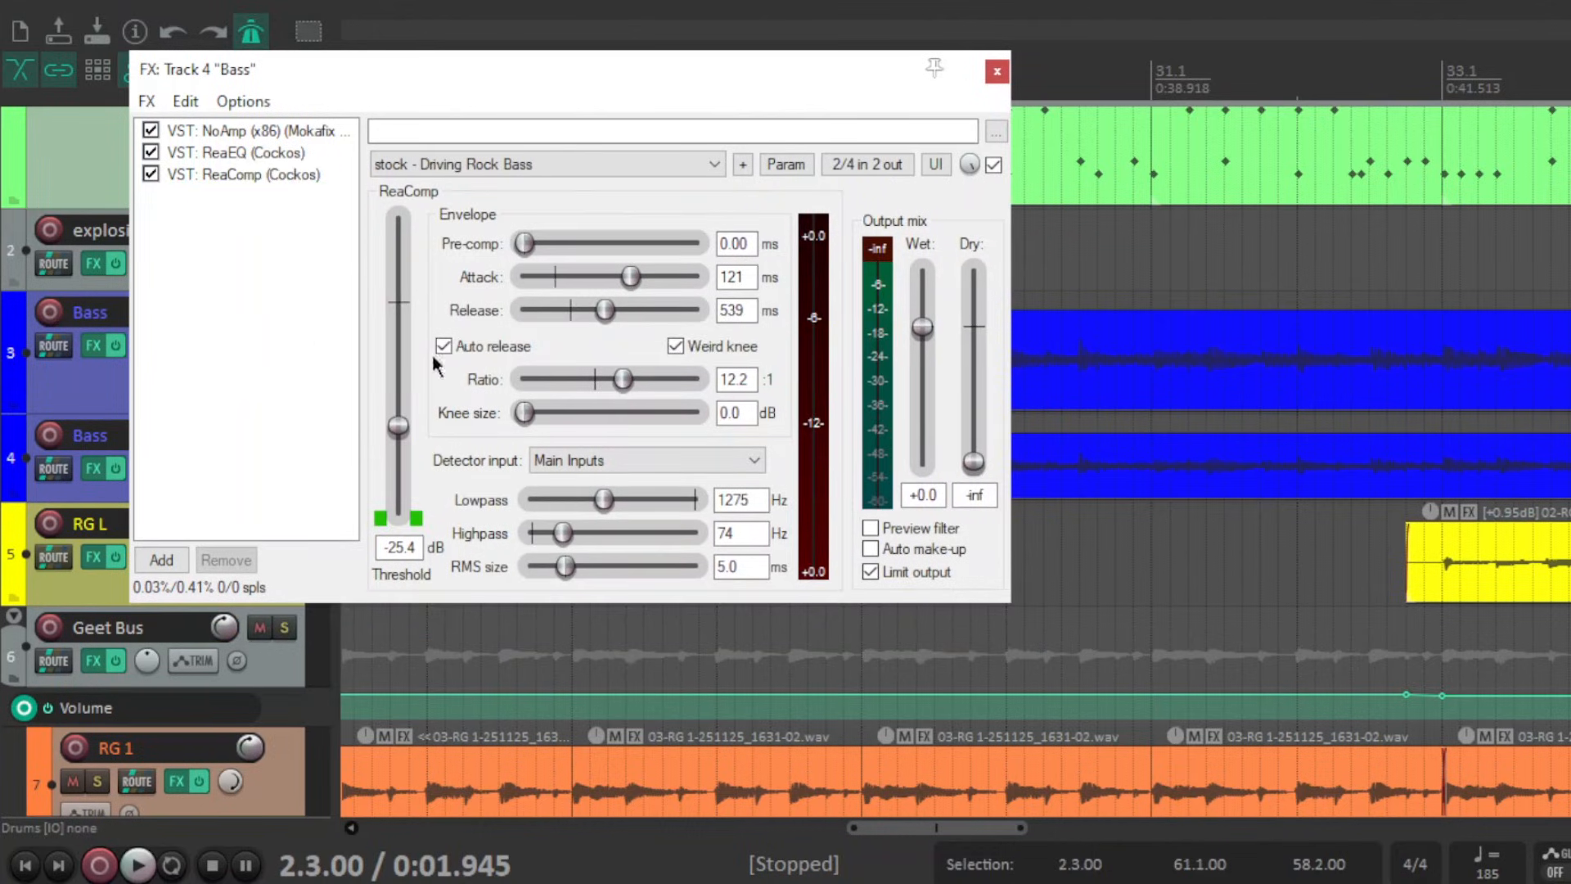
pyautogui.click(997, 71)
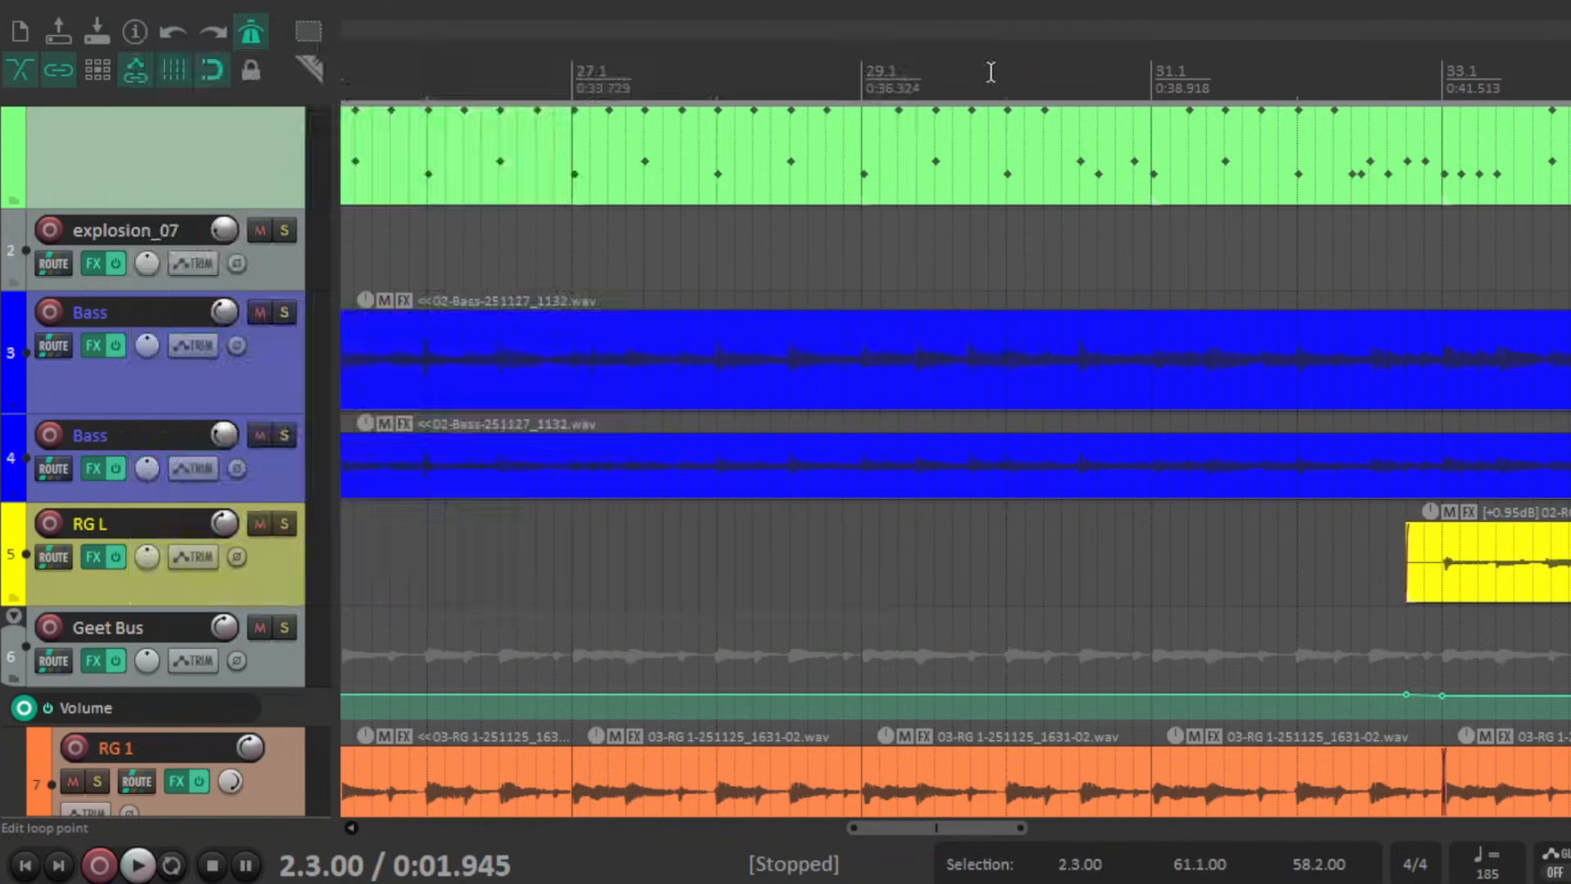
# - Return to the project start and place the edit cursor at 6.4.50, just before the first drum item
pyautogui.scroll(3, 731, 511)
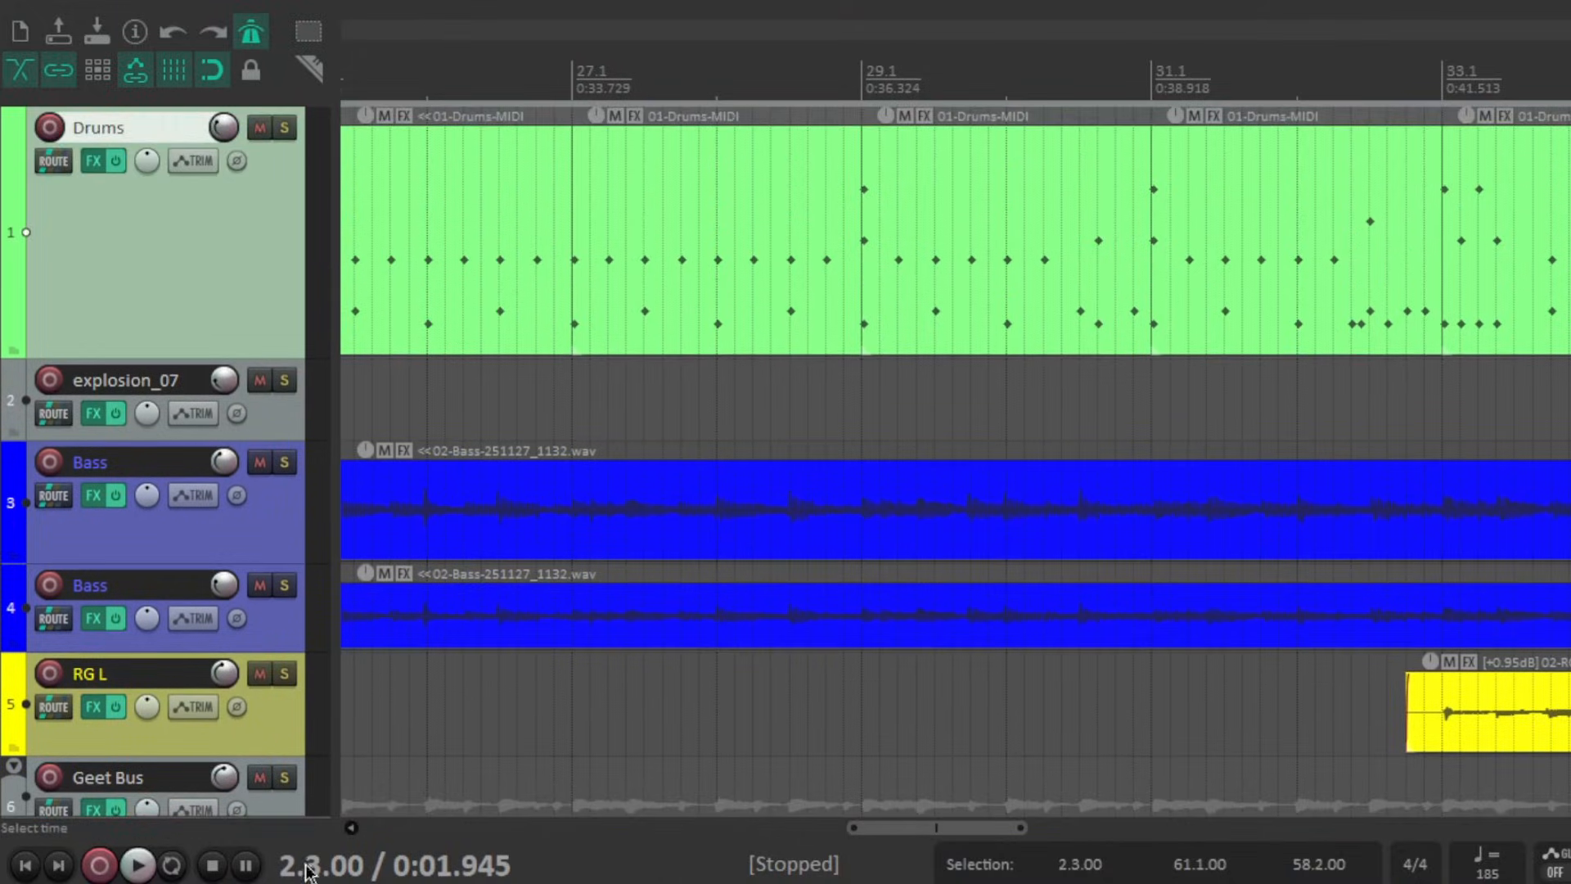
pyautogui.press('Home')
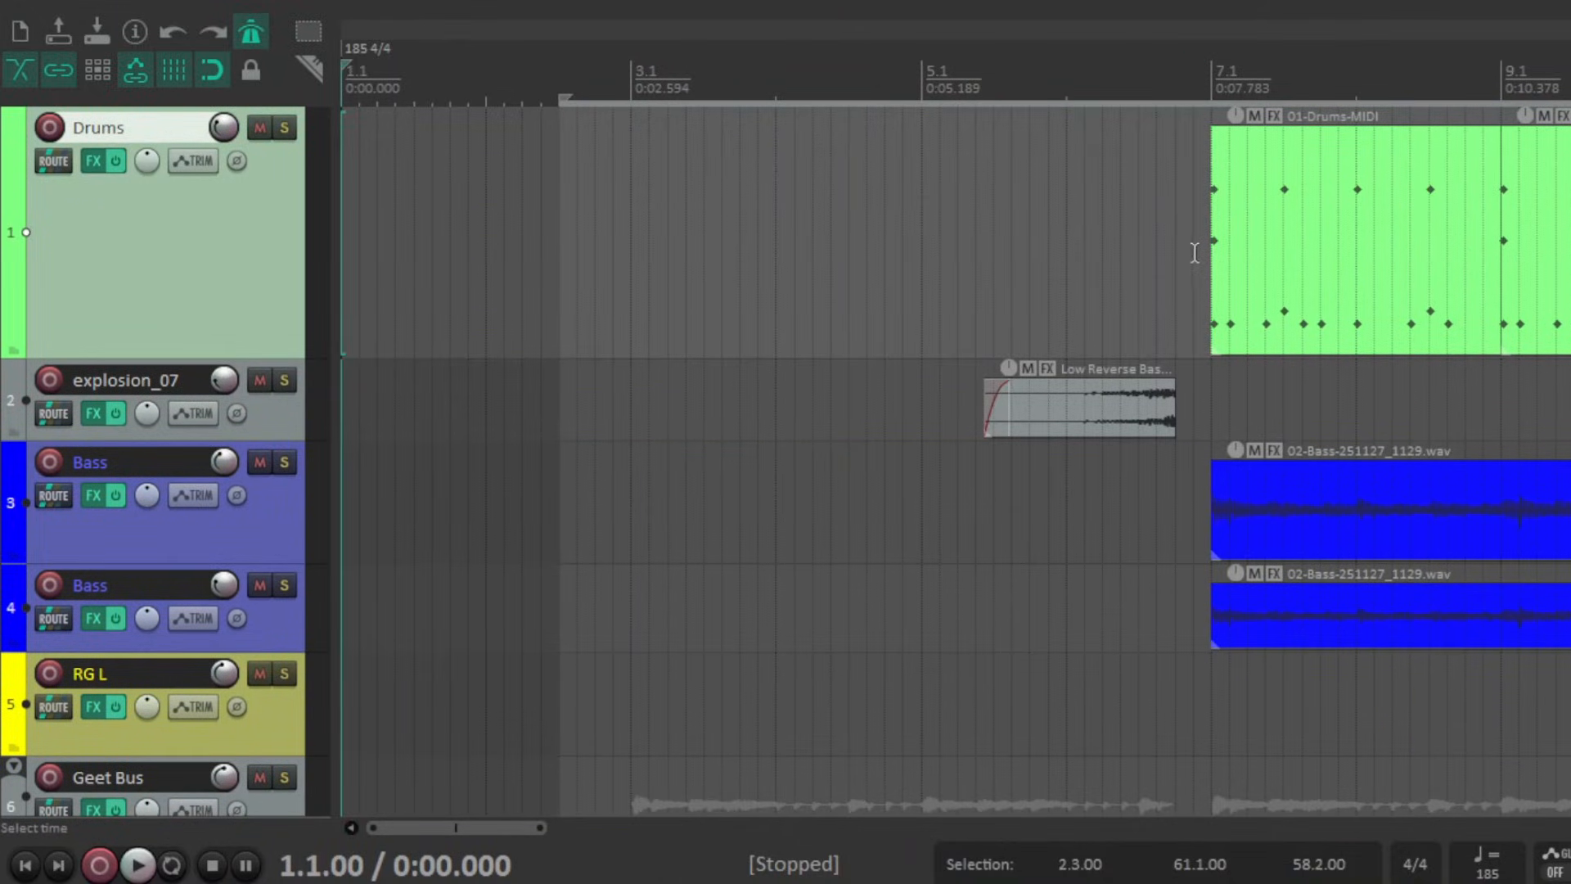
pyautogui.click(1192, 249)
# - Open the Drums track's FX chain, and shrink and reposition the Ragnar Drums window to fit on screen
pyautogui.click(92, 160)
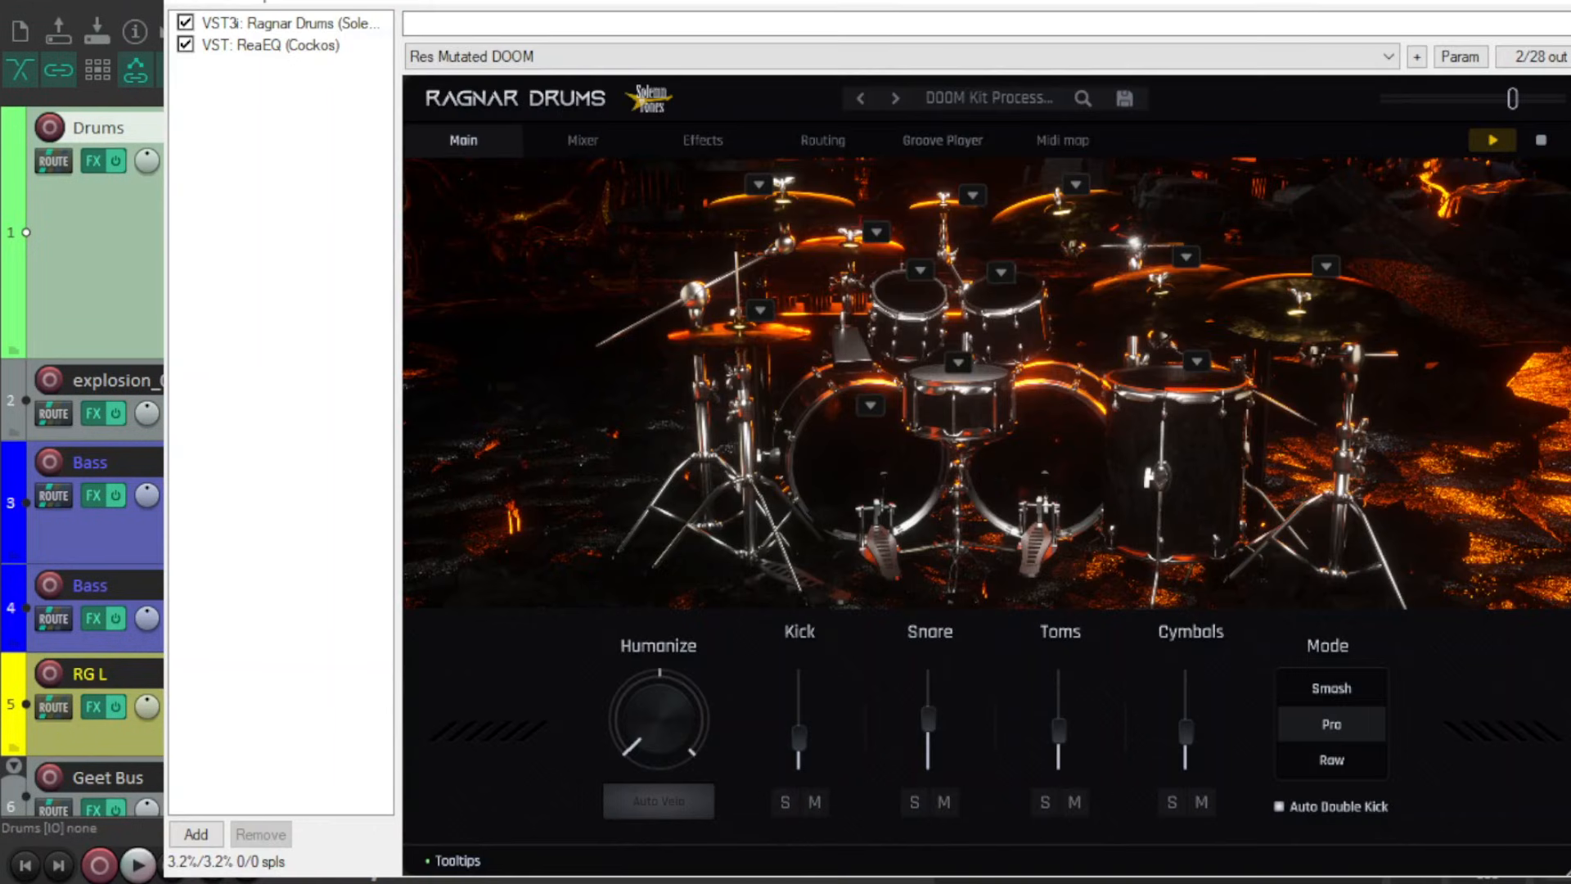
pyautogui.moveTo(1570, 871); pyautogui.dragTo(1212, 743)
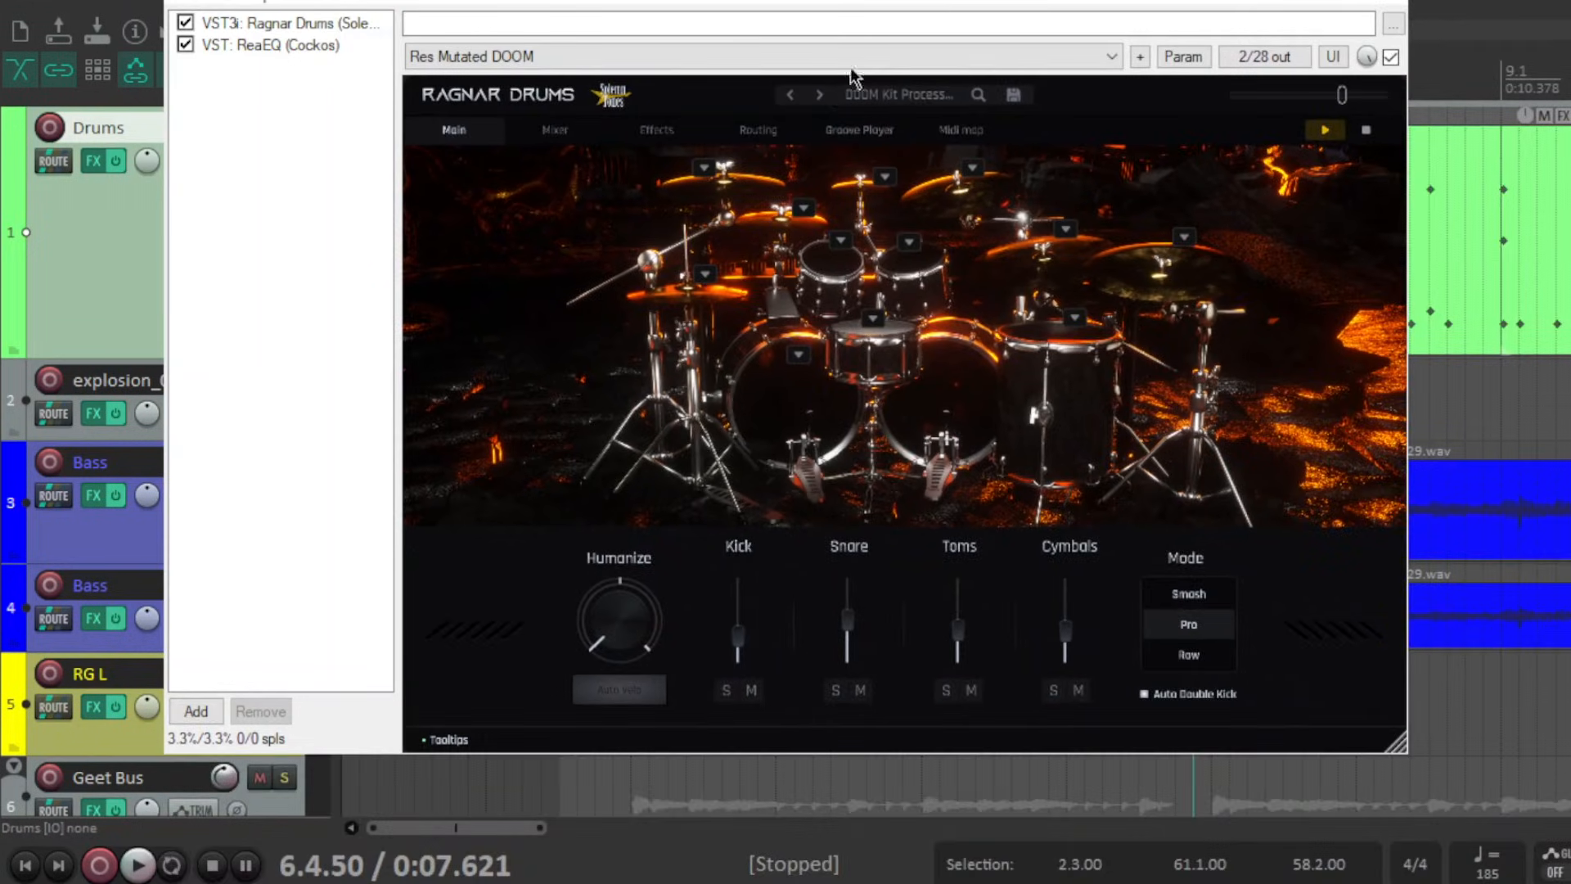
pyautogui.moveTo(846, 0); pyautogui.dragTo(830, 49)
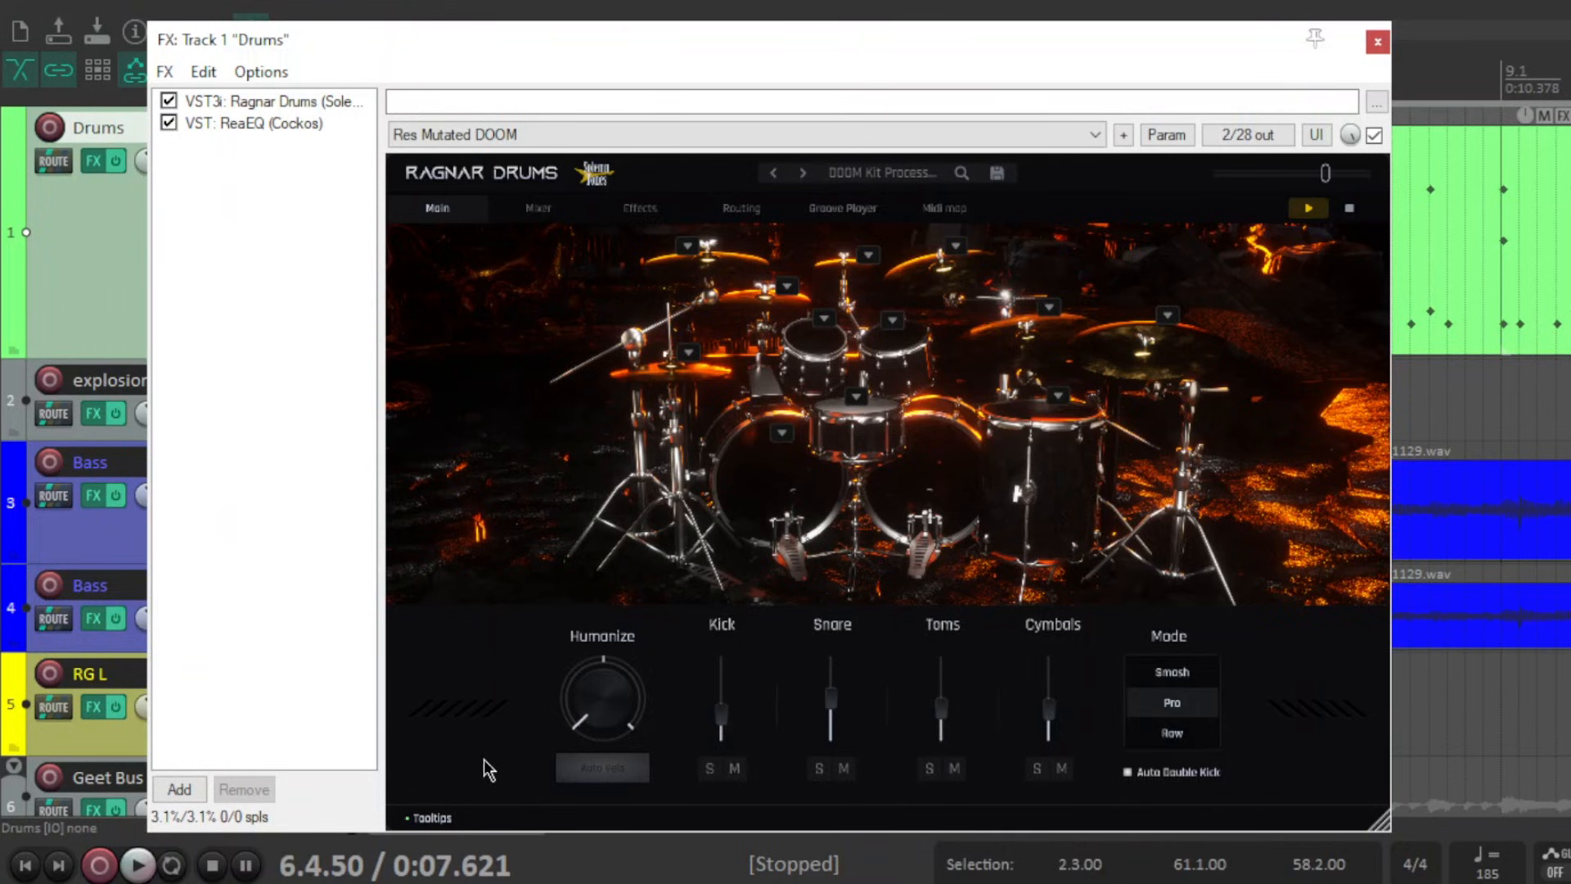
# - Review the Ragnar Drums mixer channels, check the kick channel's settings, and return to the main kit view
pyautogui.click(541, 210)
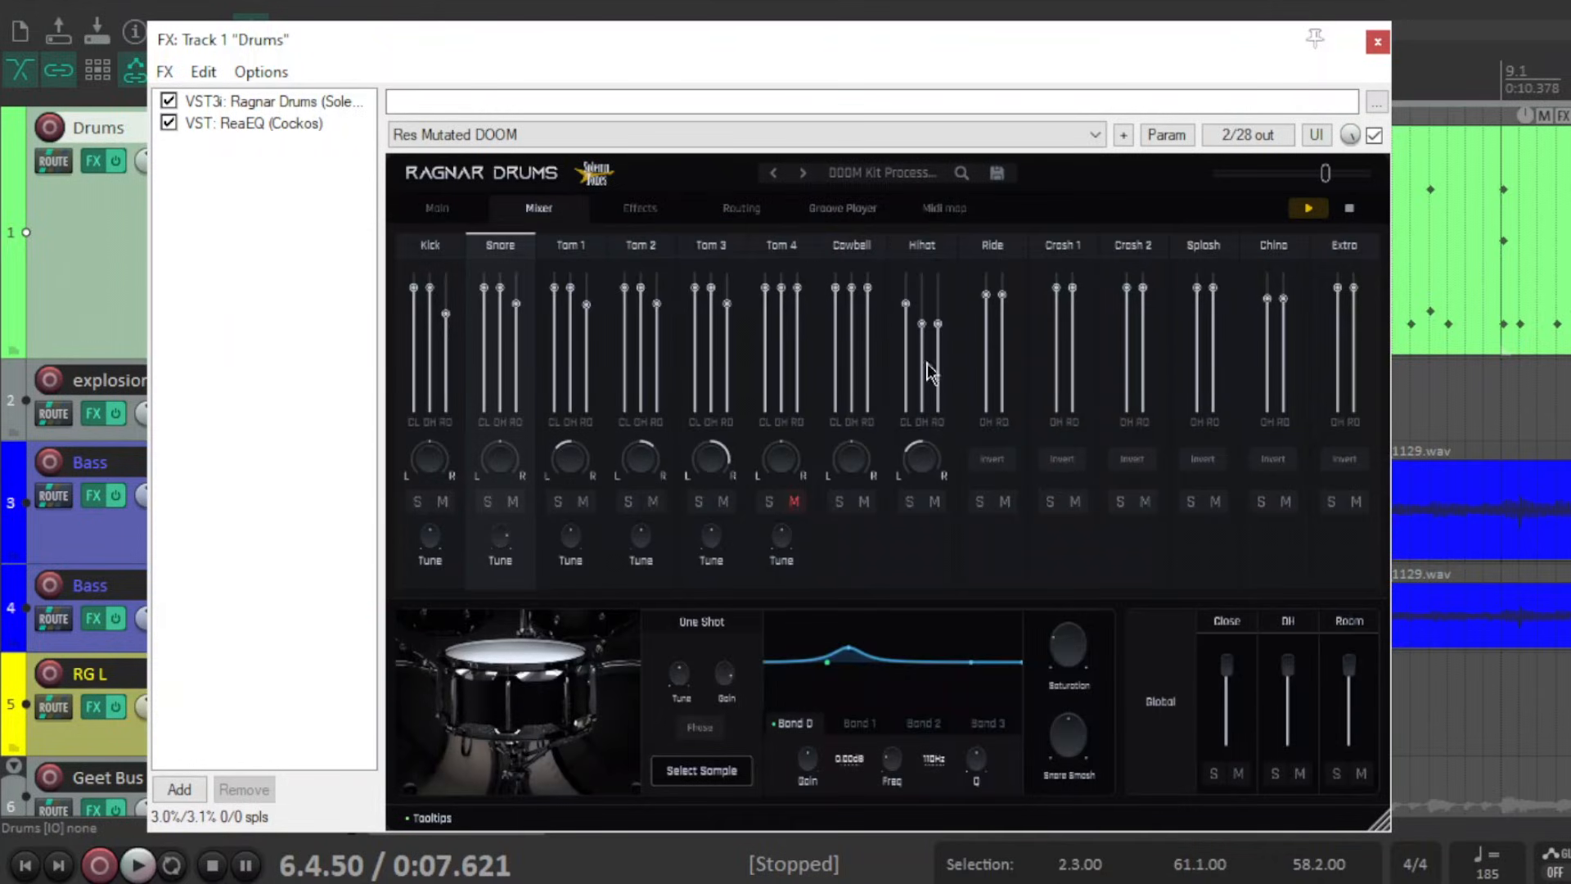
pyautogui.click(429, 249)
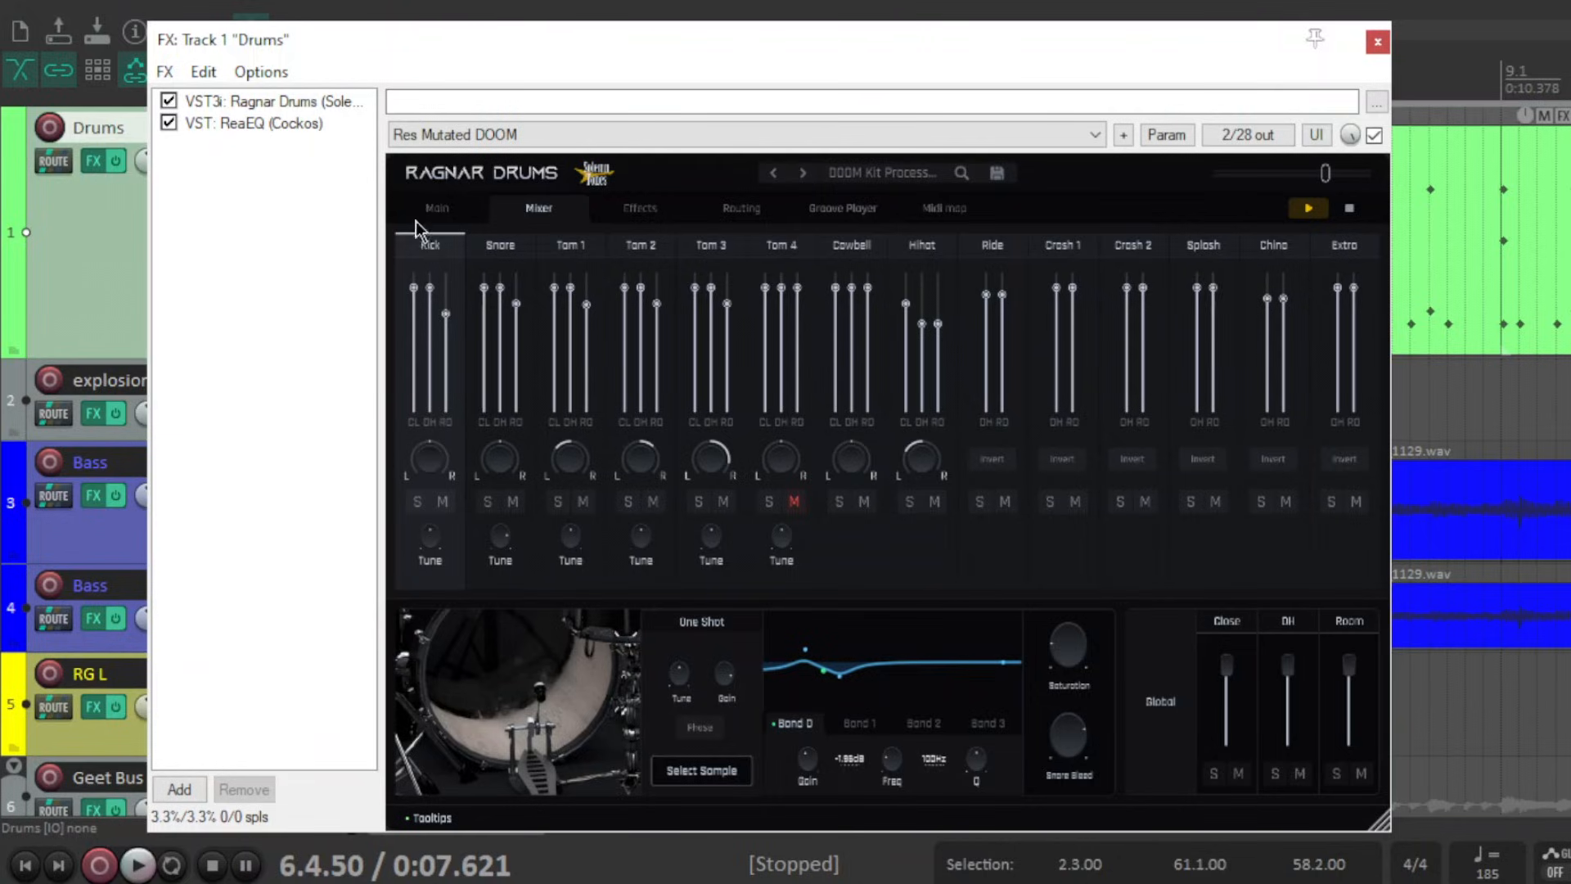
pyautogui.click(439, 217)
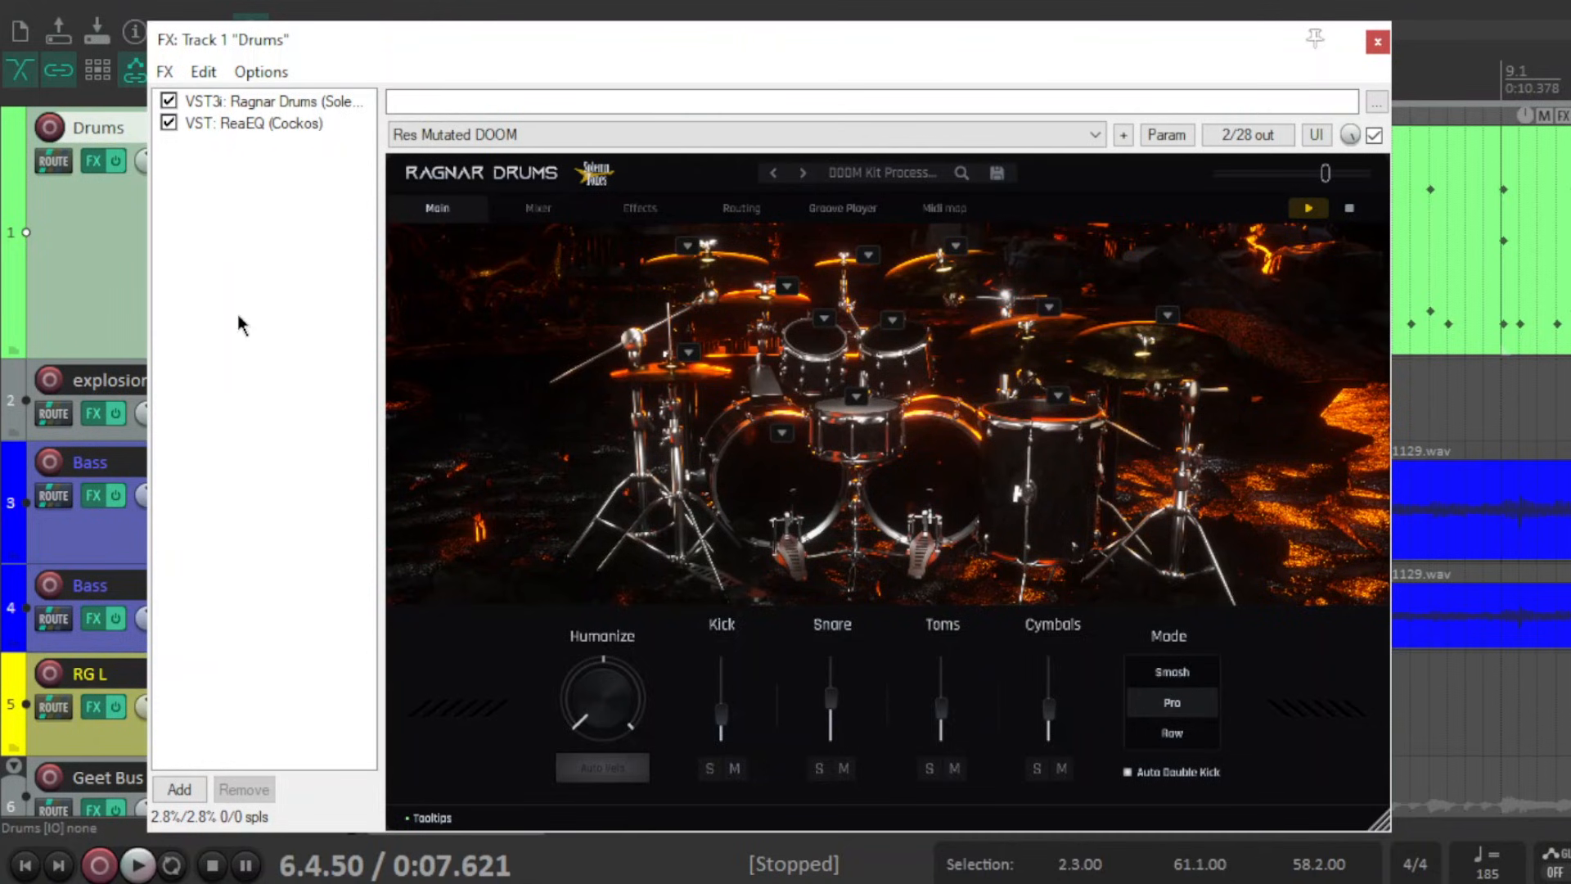
# - Examine the ReaEQ low-shelf curve in the Drums chain, and close the FX window
pyautogui.click(249, 124)
pyautogui.moveTo(388, 47); pyautogui.dragTo(373, 74)
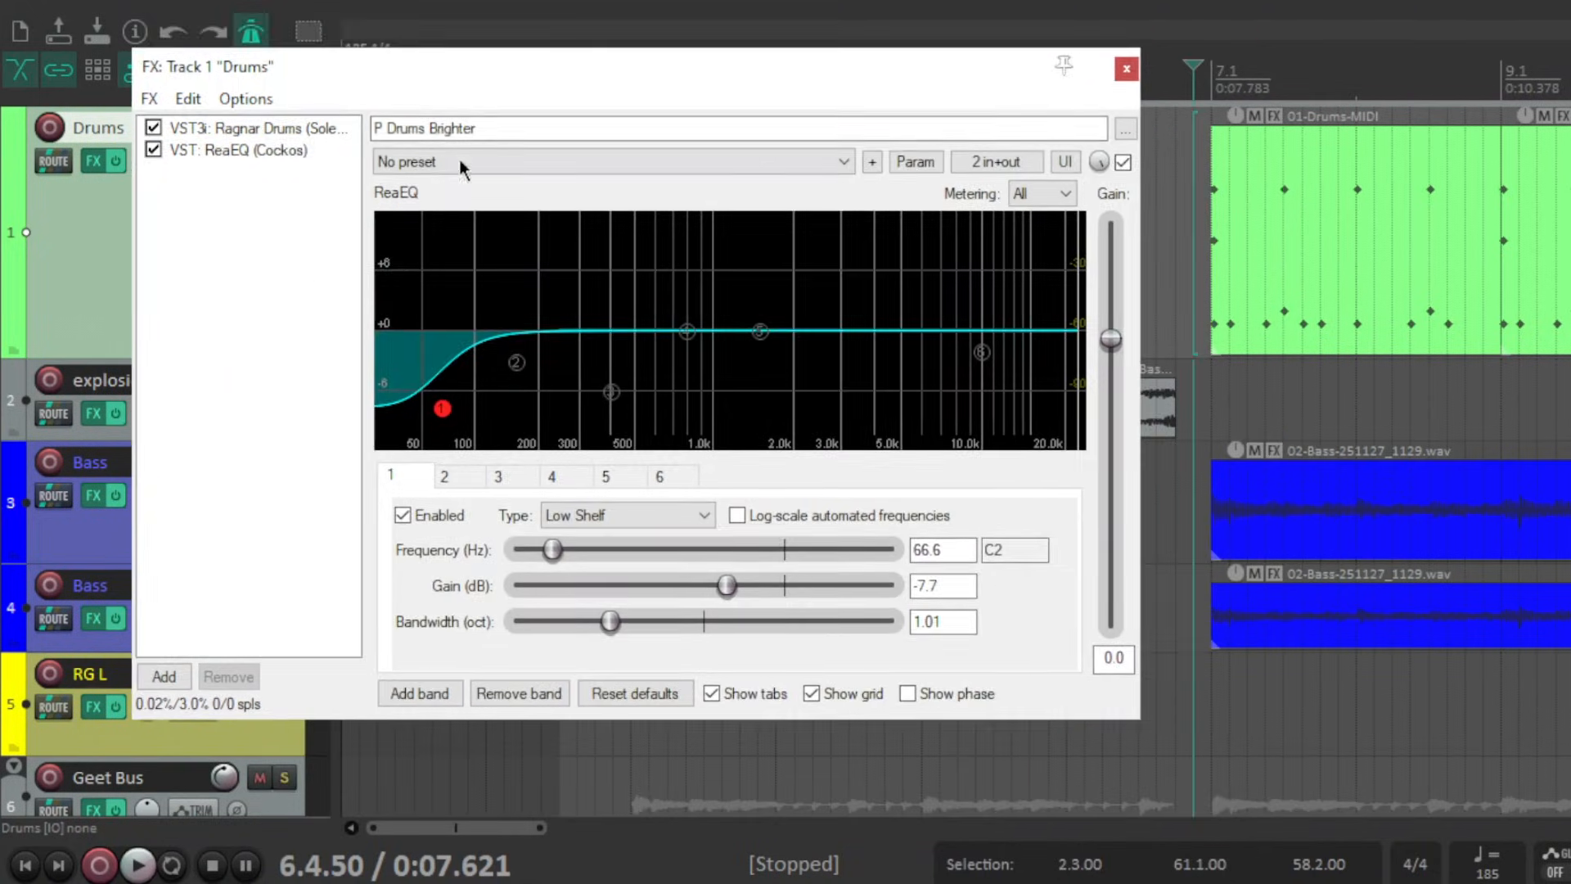
pyautogui.moveTo(446, 420)
pyautogui.click(1126, 67)
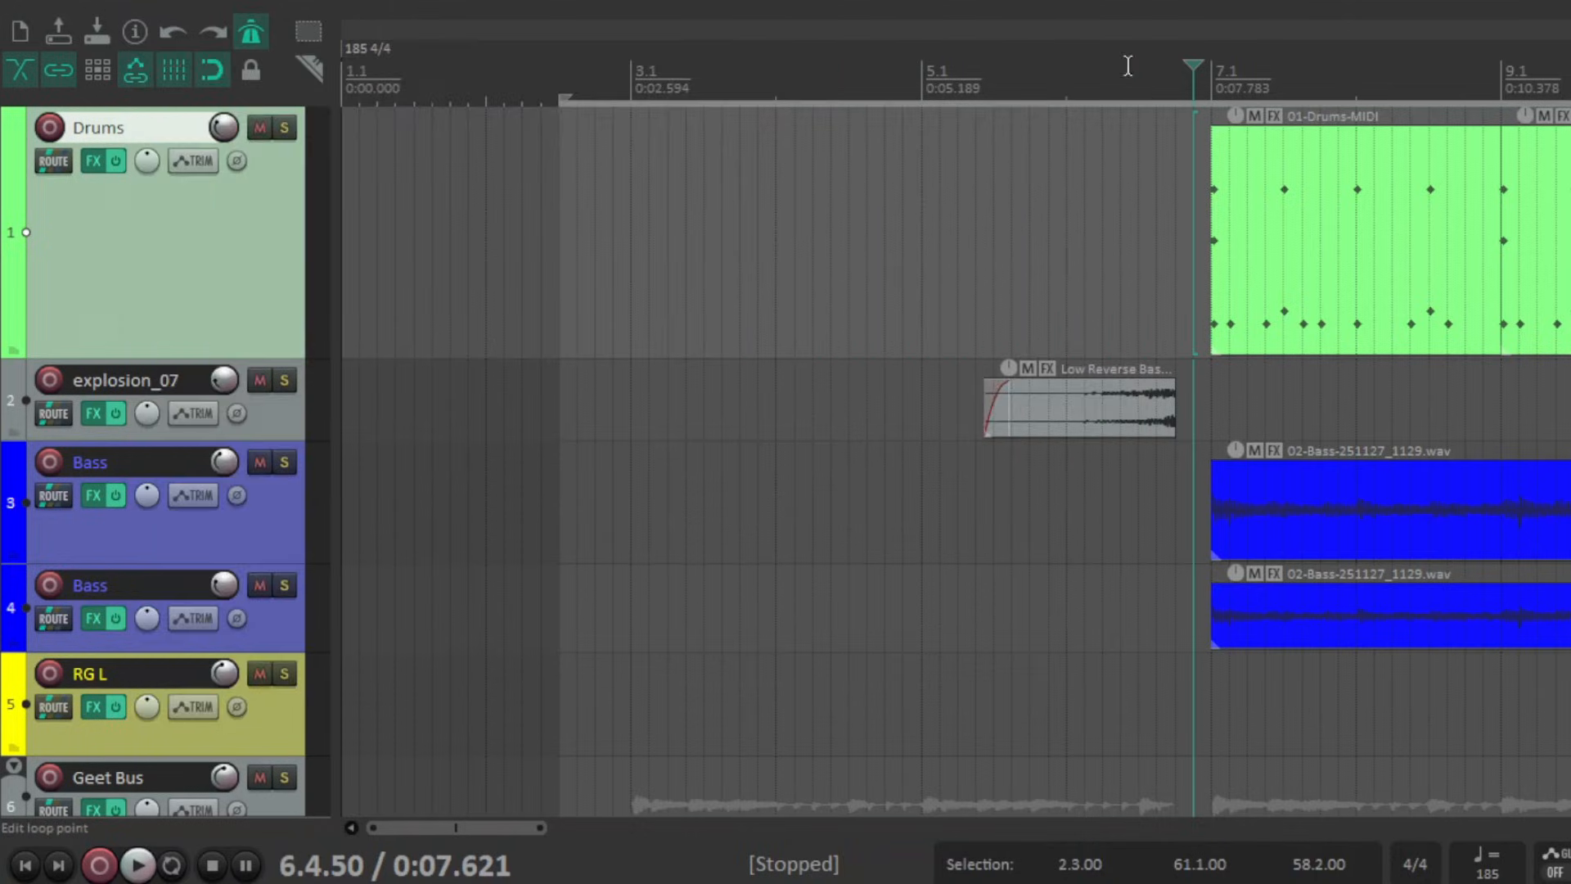
# - Place the edit cursor at 5.2.00 on the explosion_07 track and examine the Low Reverse Bass item
pyautogui.click(957, 386)
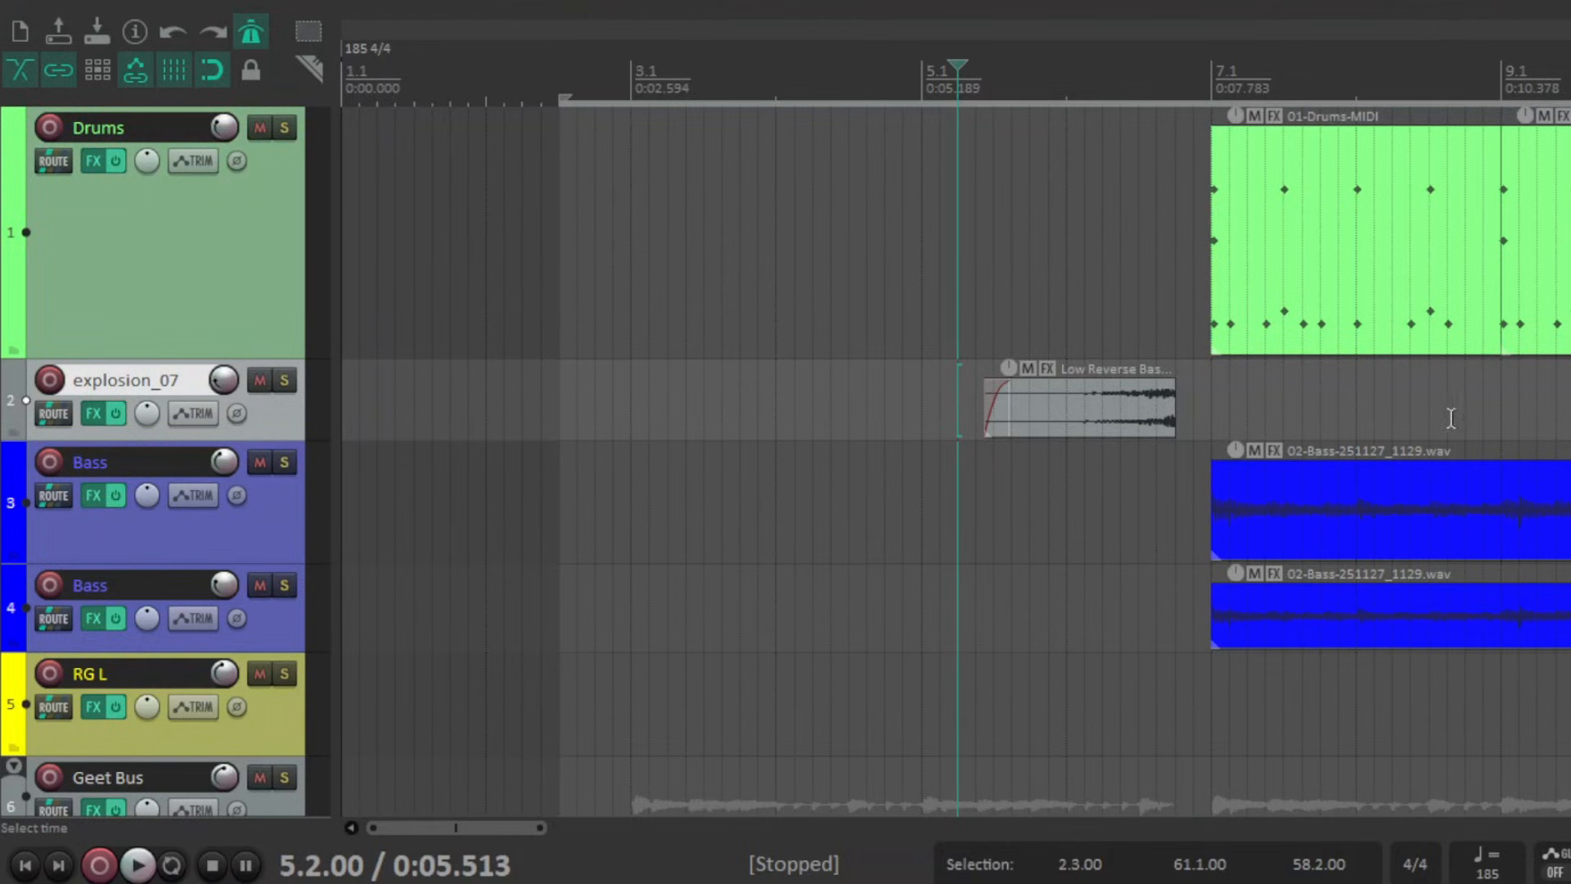
pyautogui.scroll(-1, 1219, 396)
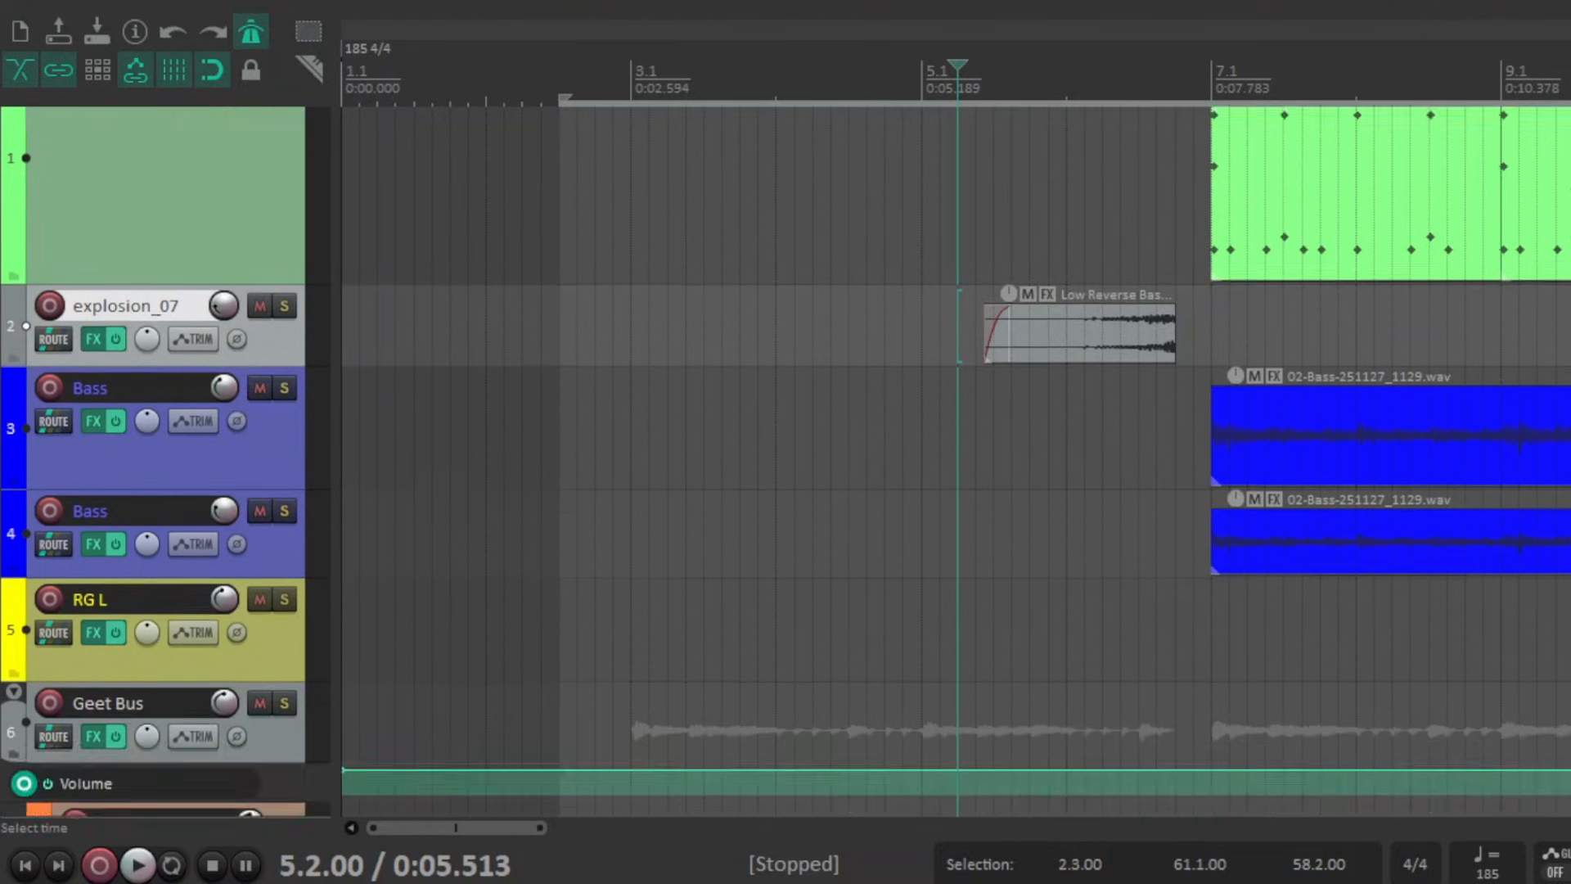
pyautogui.scroll(-1, 1215, 259)
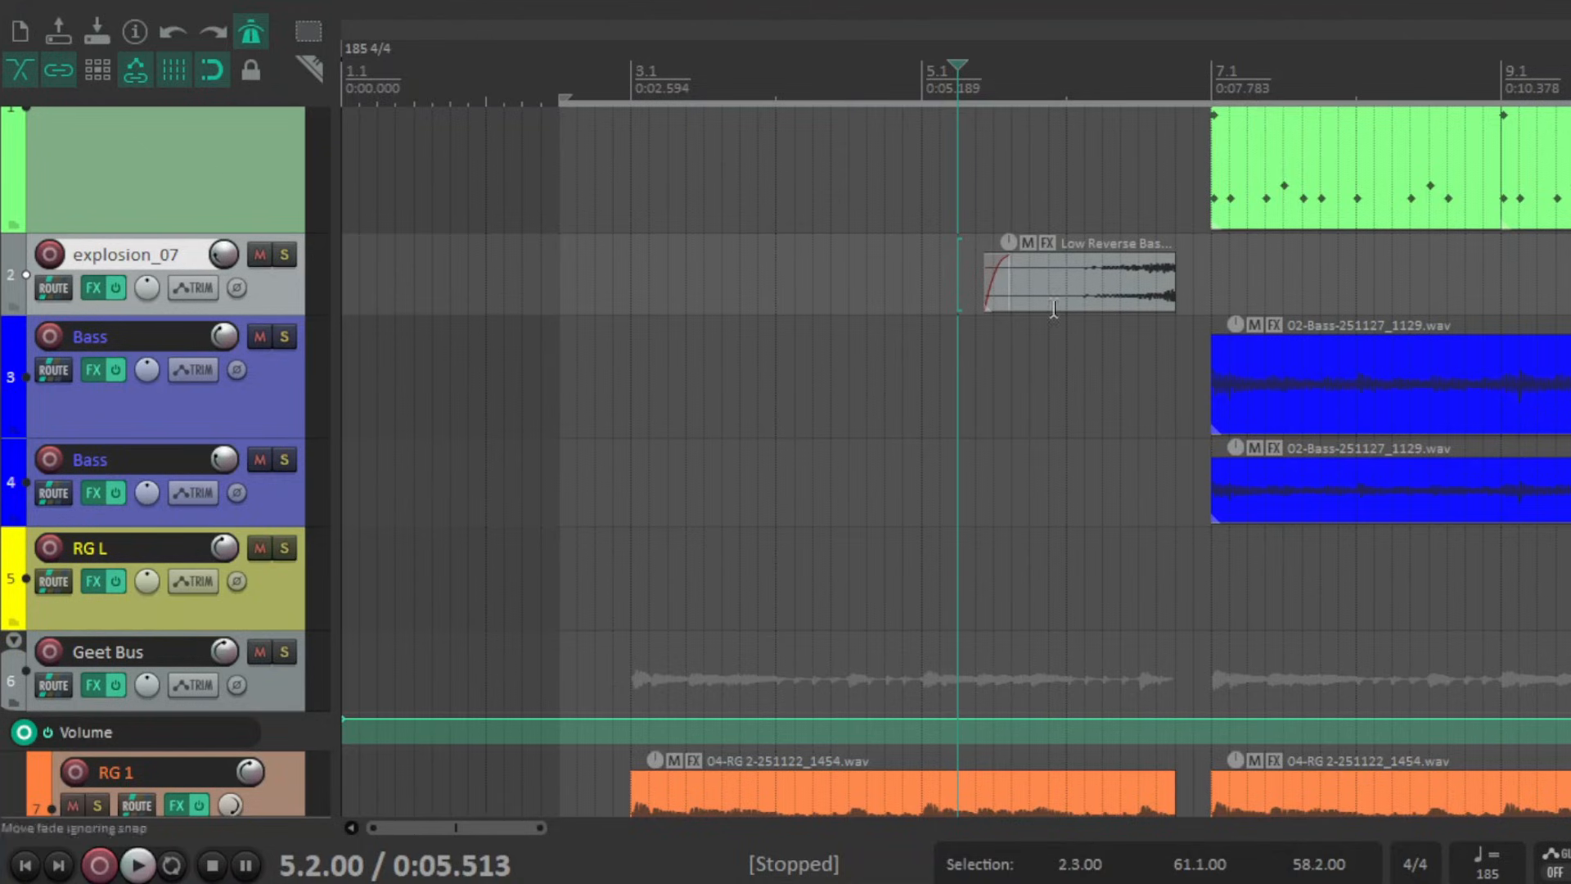
# - Unsolo the Geet Bus and examine its Volume envelope changes around the RG L lead items along the timeline
pyautogui.scroll(-5, 818, 491)
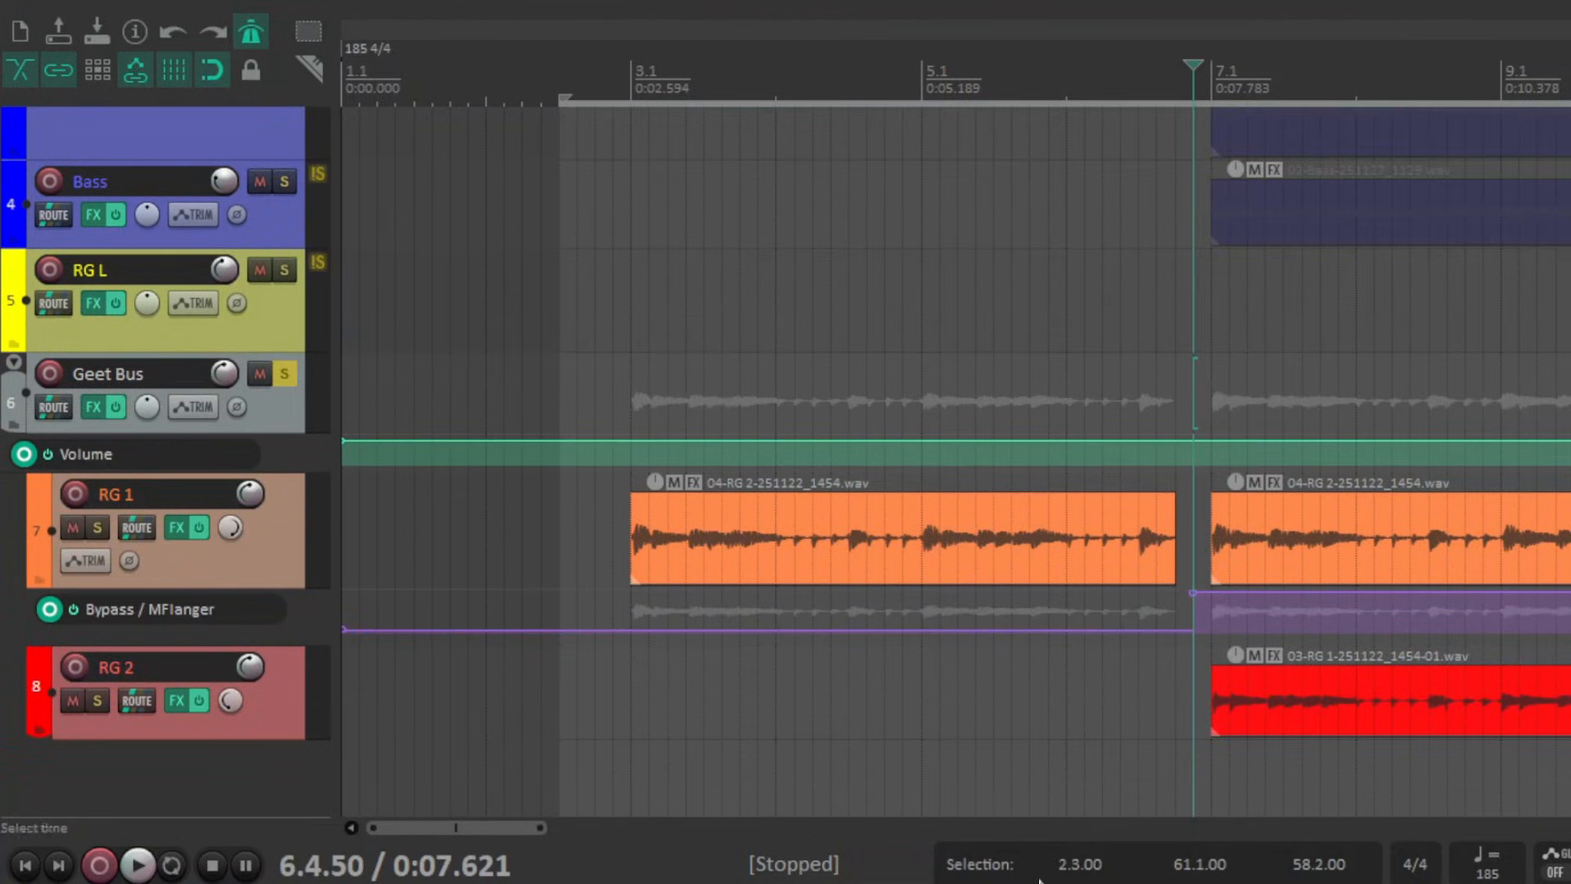
pyautogui.moveTo(515, 827); pyautogui.dragTo(1095, 881)
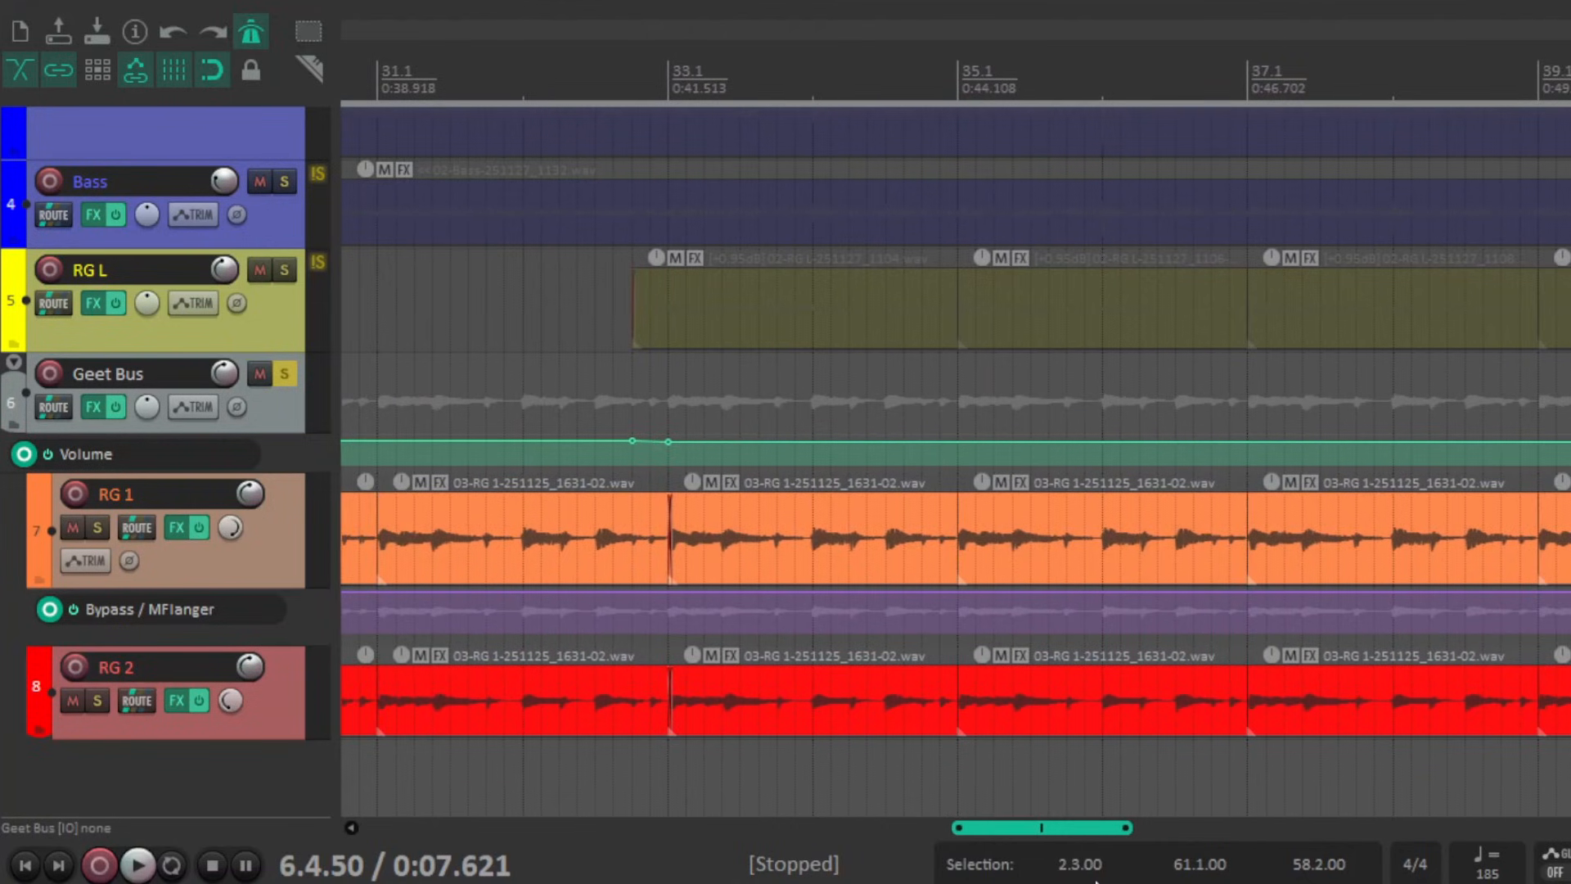
pyautogui.click(284, 373)
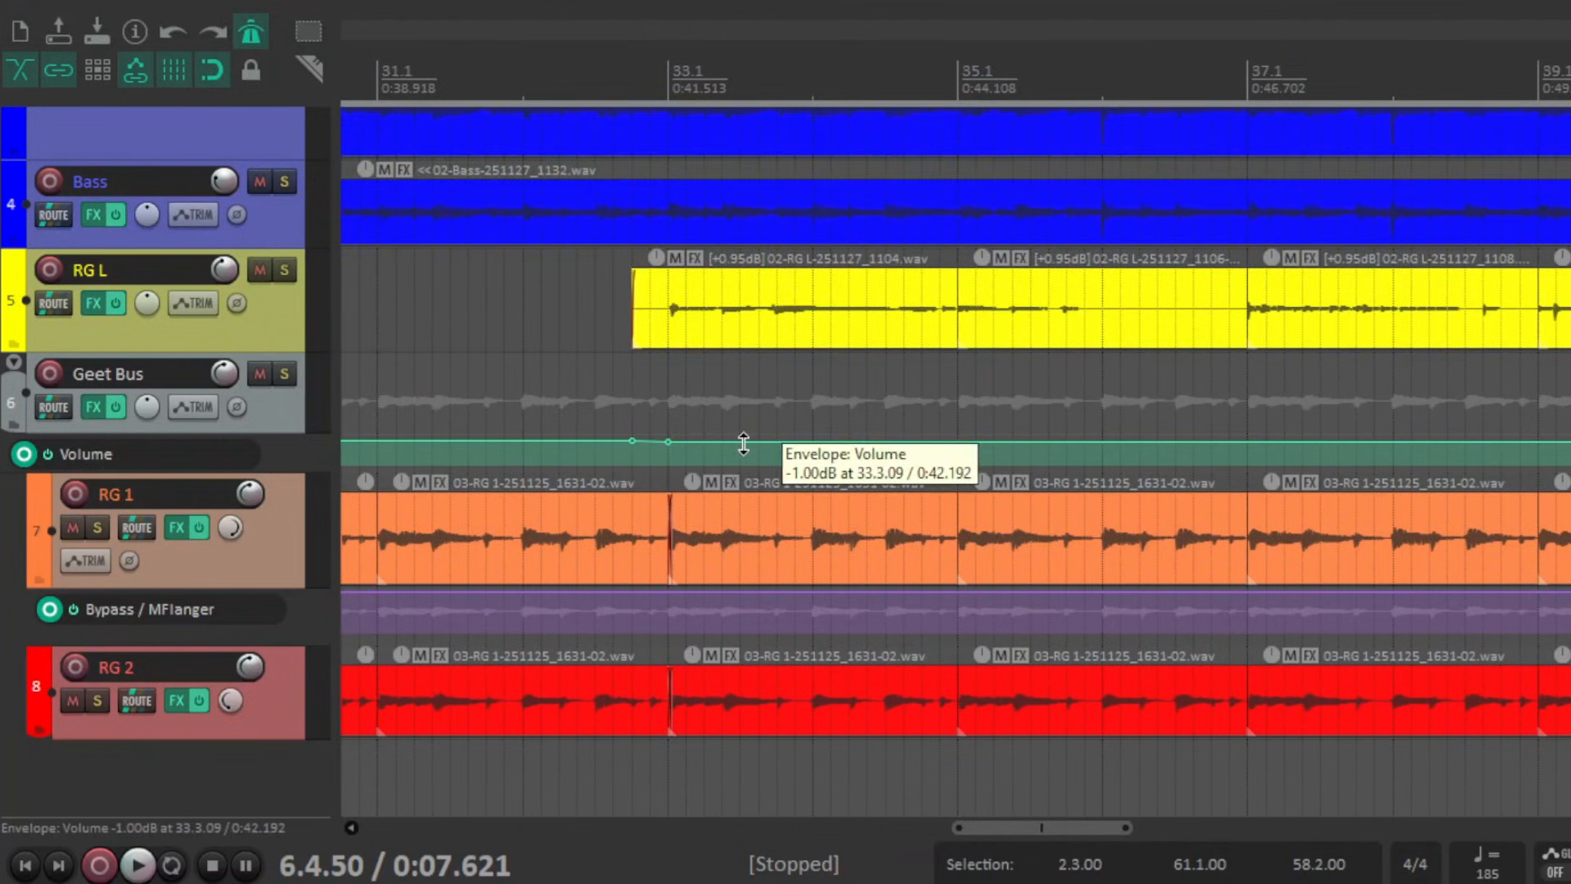
pyautogui.moveTo(1087, 843); pyautogui.dragTo(1436, 859)
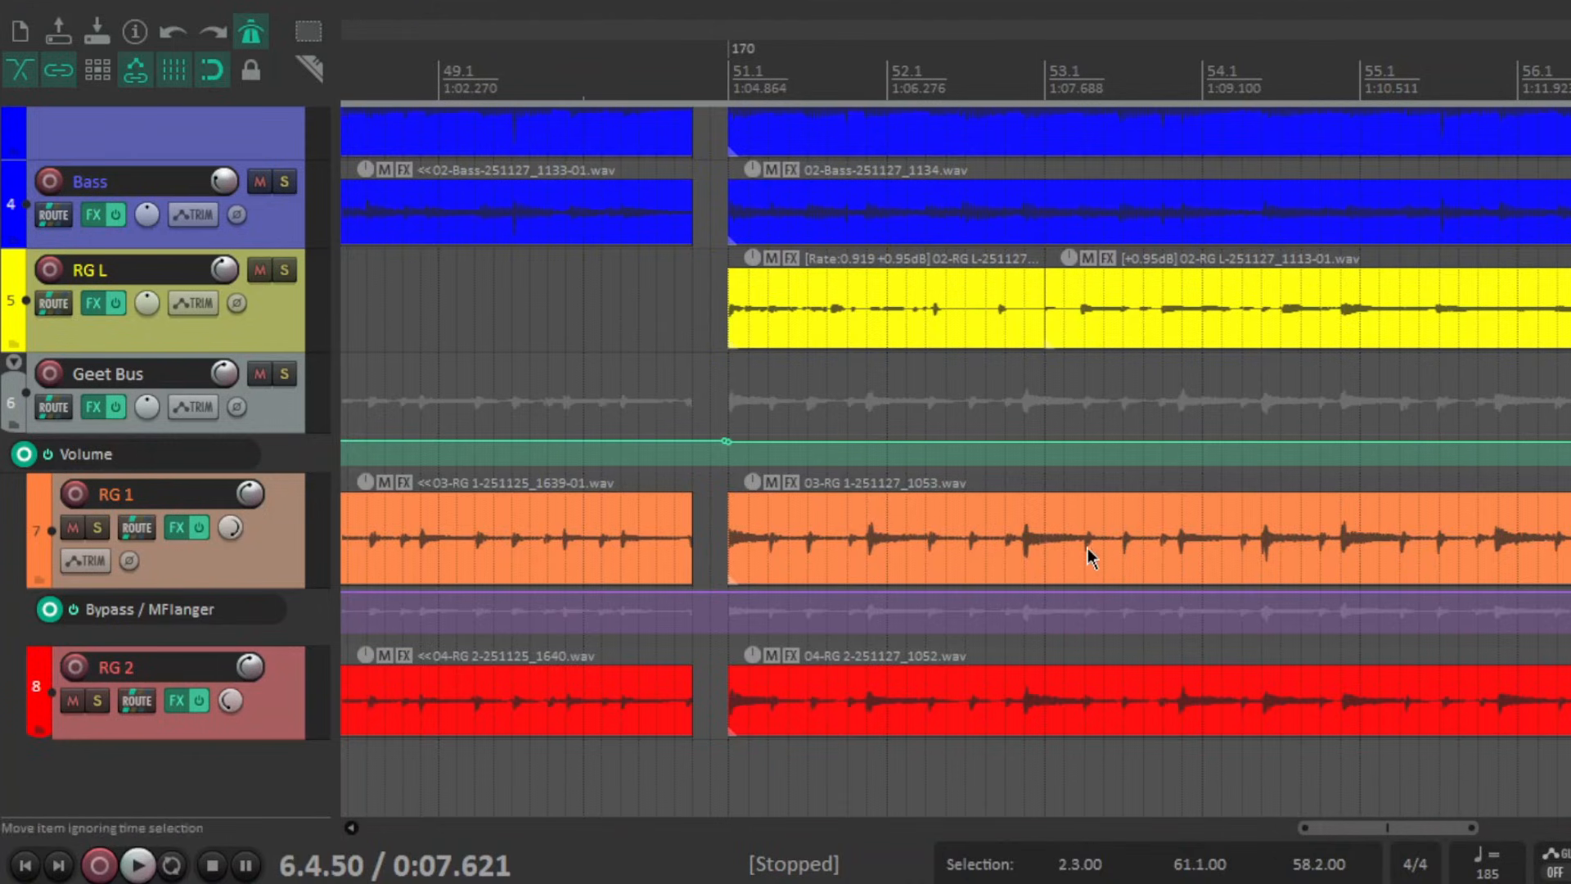
pyautogui.moveTo(1411, 828); pyautogui.dragTo(1227, 866)
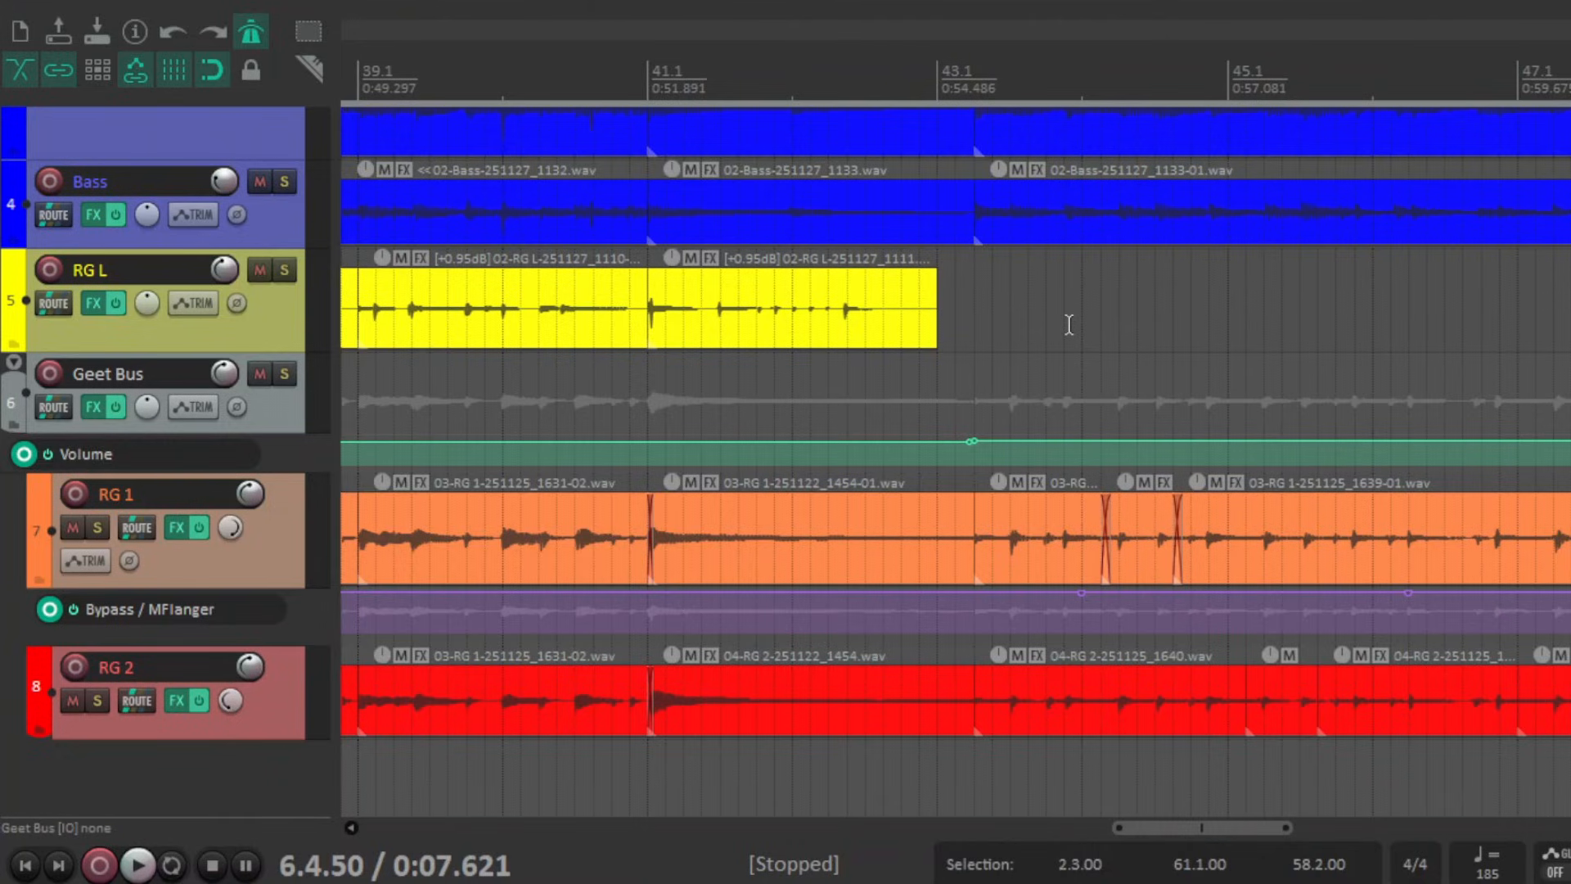
pyautogui.moveTo(1202, 827); pyautogui.dragTo(491, 828)
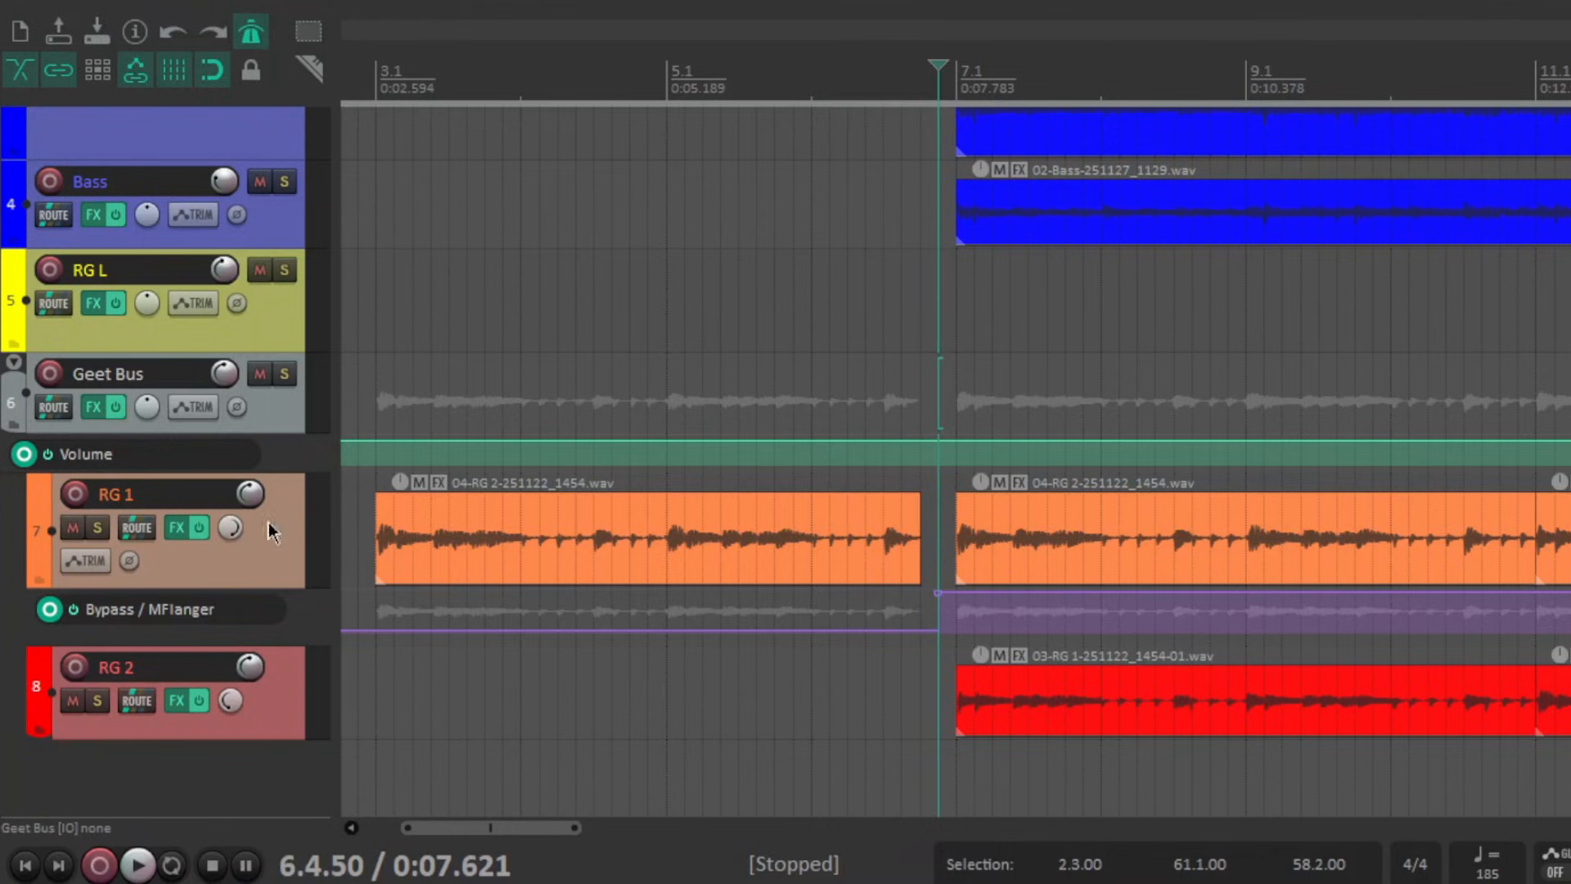
# - Solo the Geet Bus, play from 6.4.50, examine the Pulse cabinet loader on RG 1, and close the chain
pyautogui.click(285, 376)
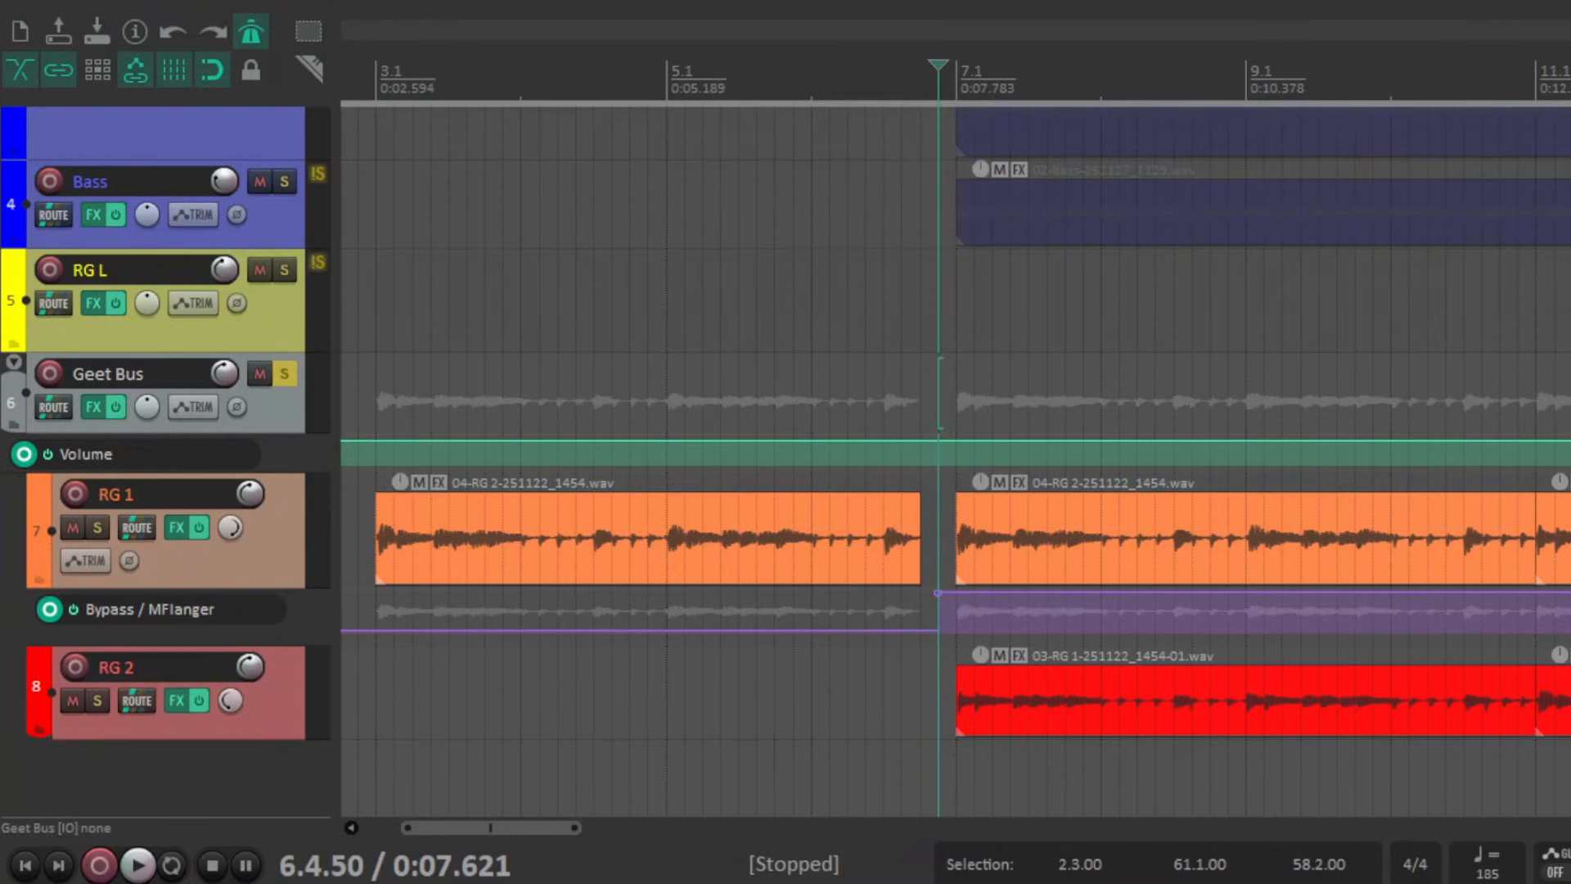
pyautogui.press('space')
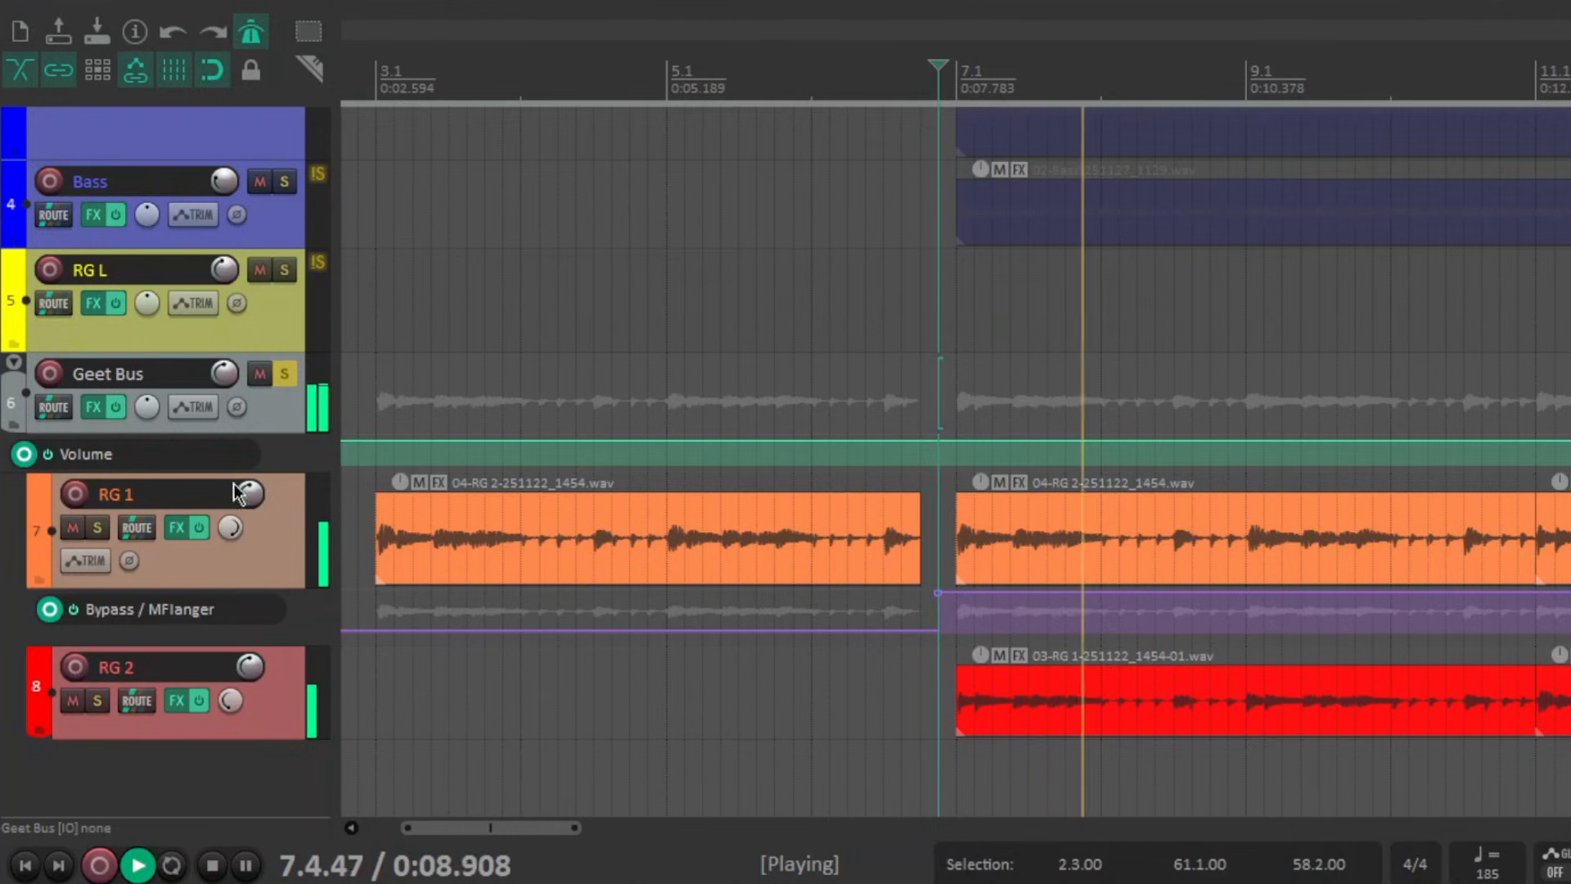
pyautogui.click(179, 528)
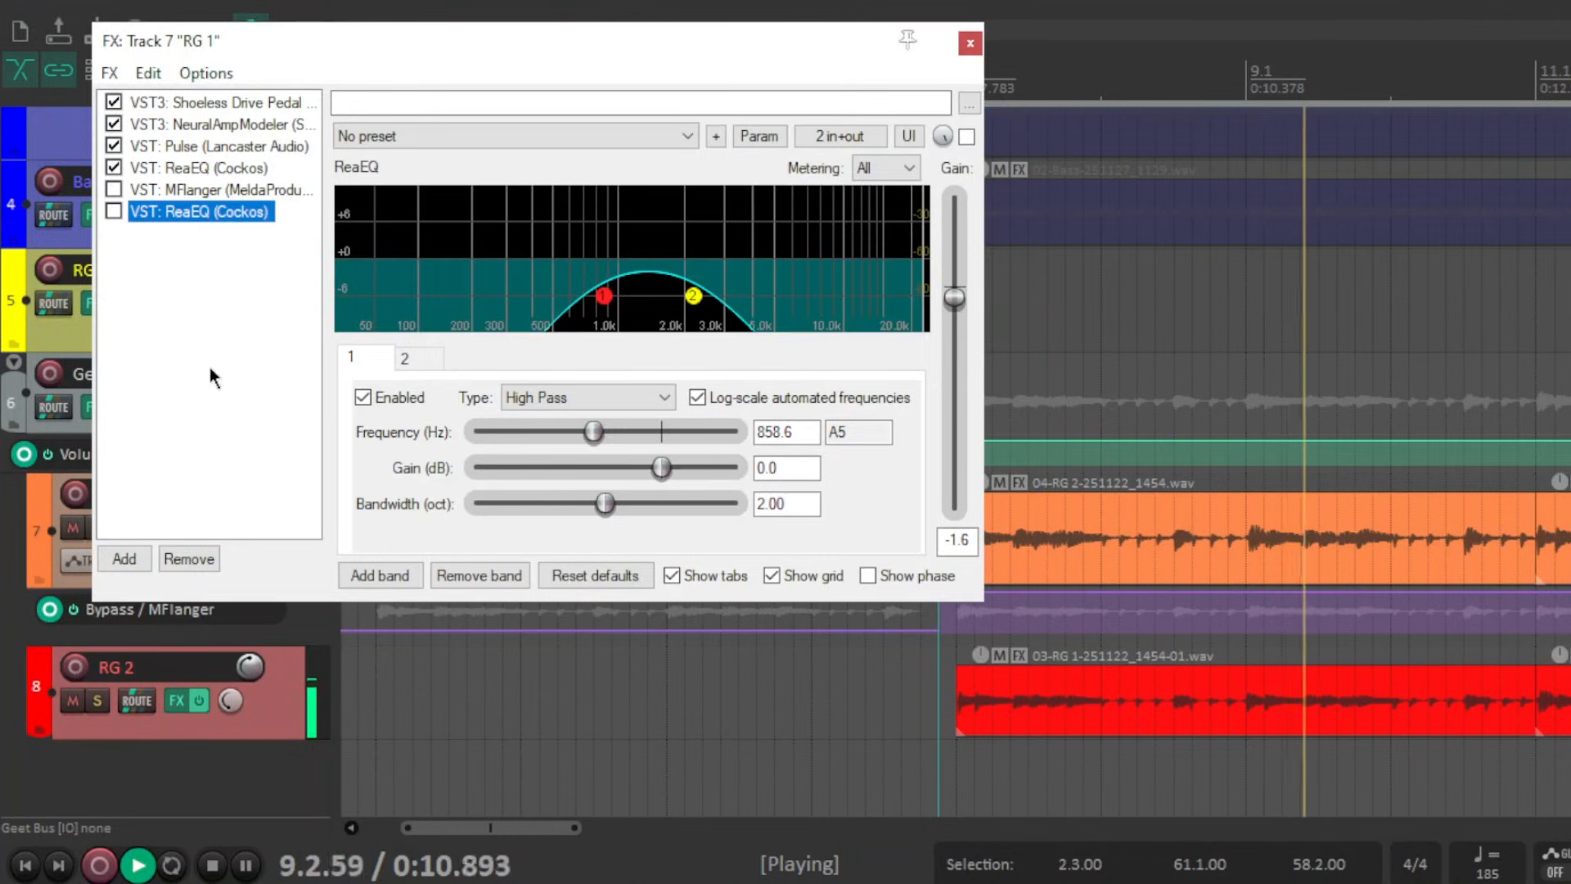
pyautogui.click(228, 146)
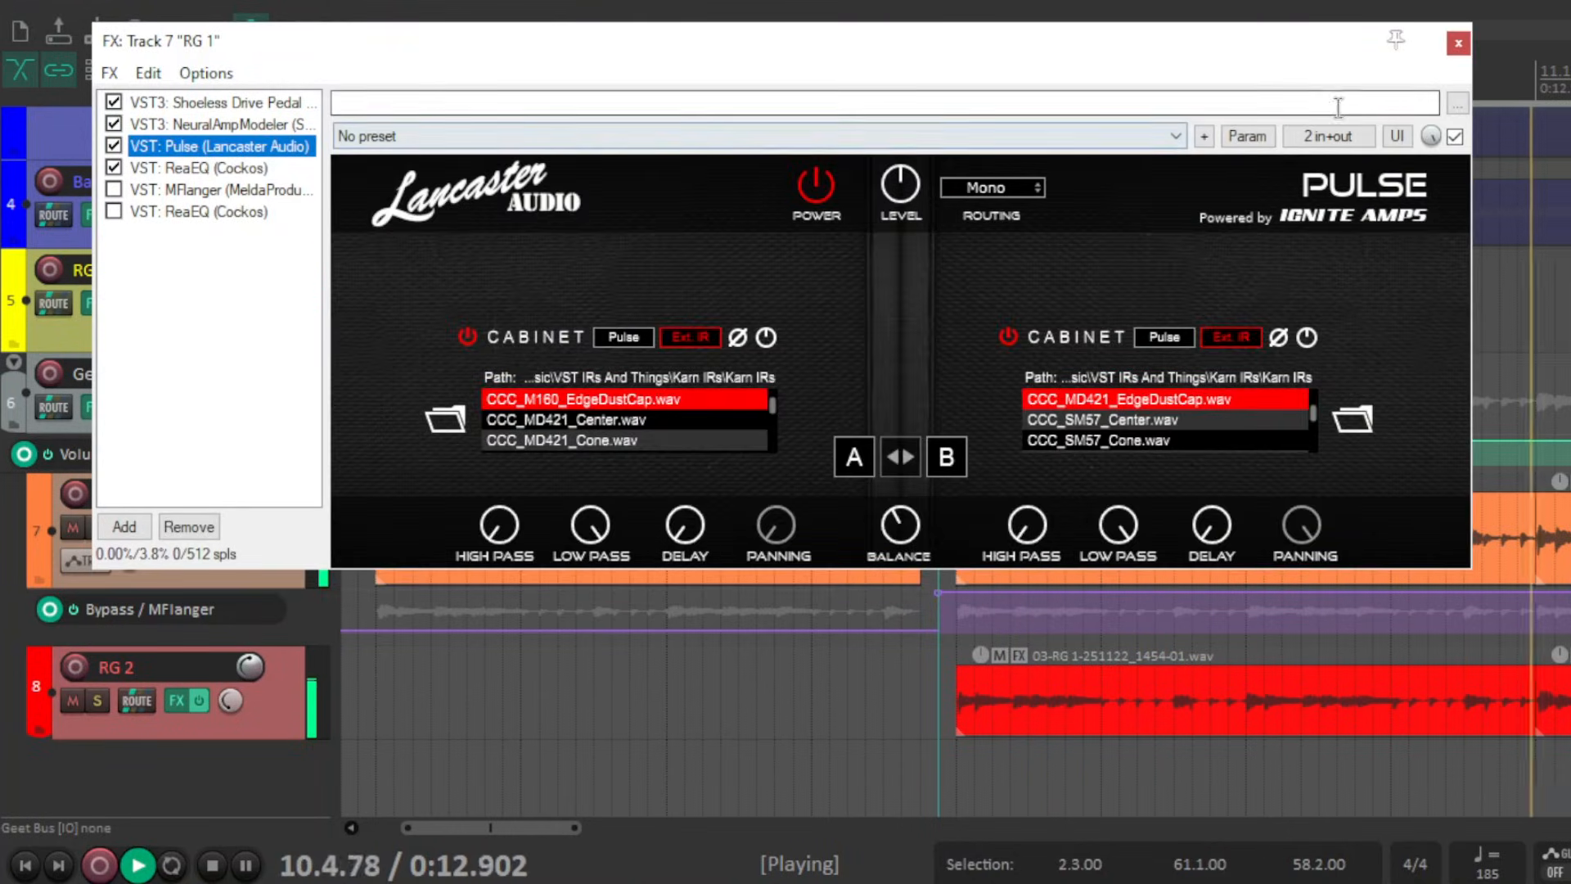
pyautogui.click(1450, 44)
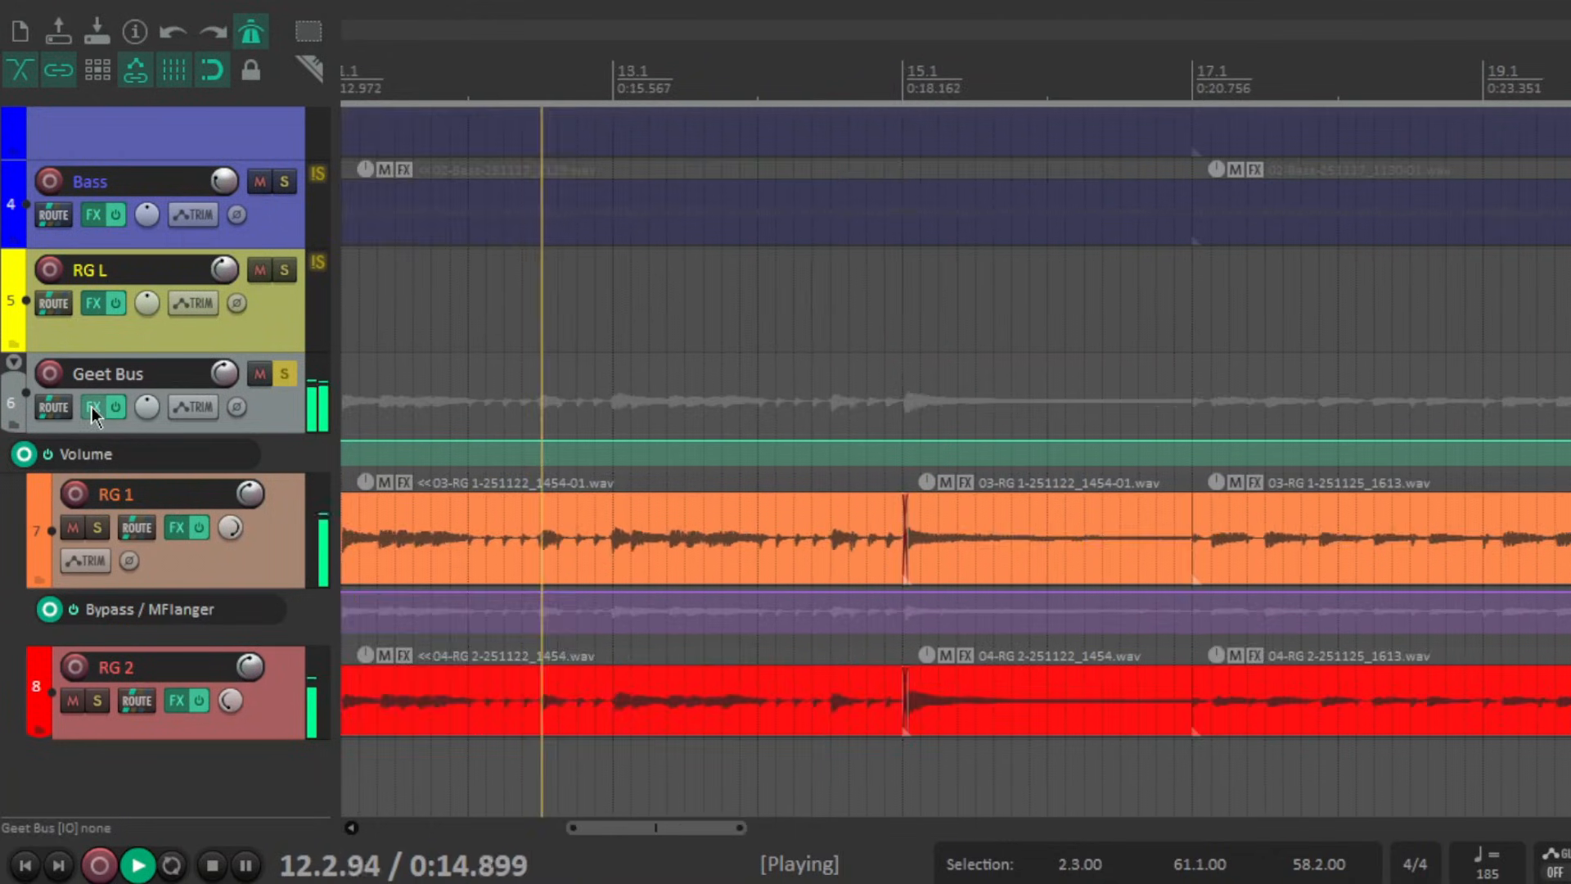
# - Examine the TDR Nova equalizer on the Geet Bus during playback, close its FX chain and stop playback
pyautogui.click(90, 405)
pyautogui.click(166, 307)
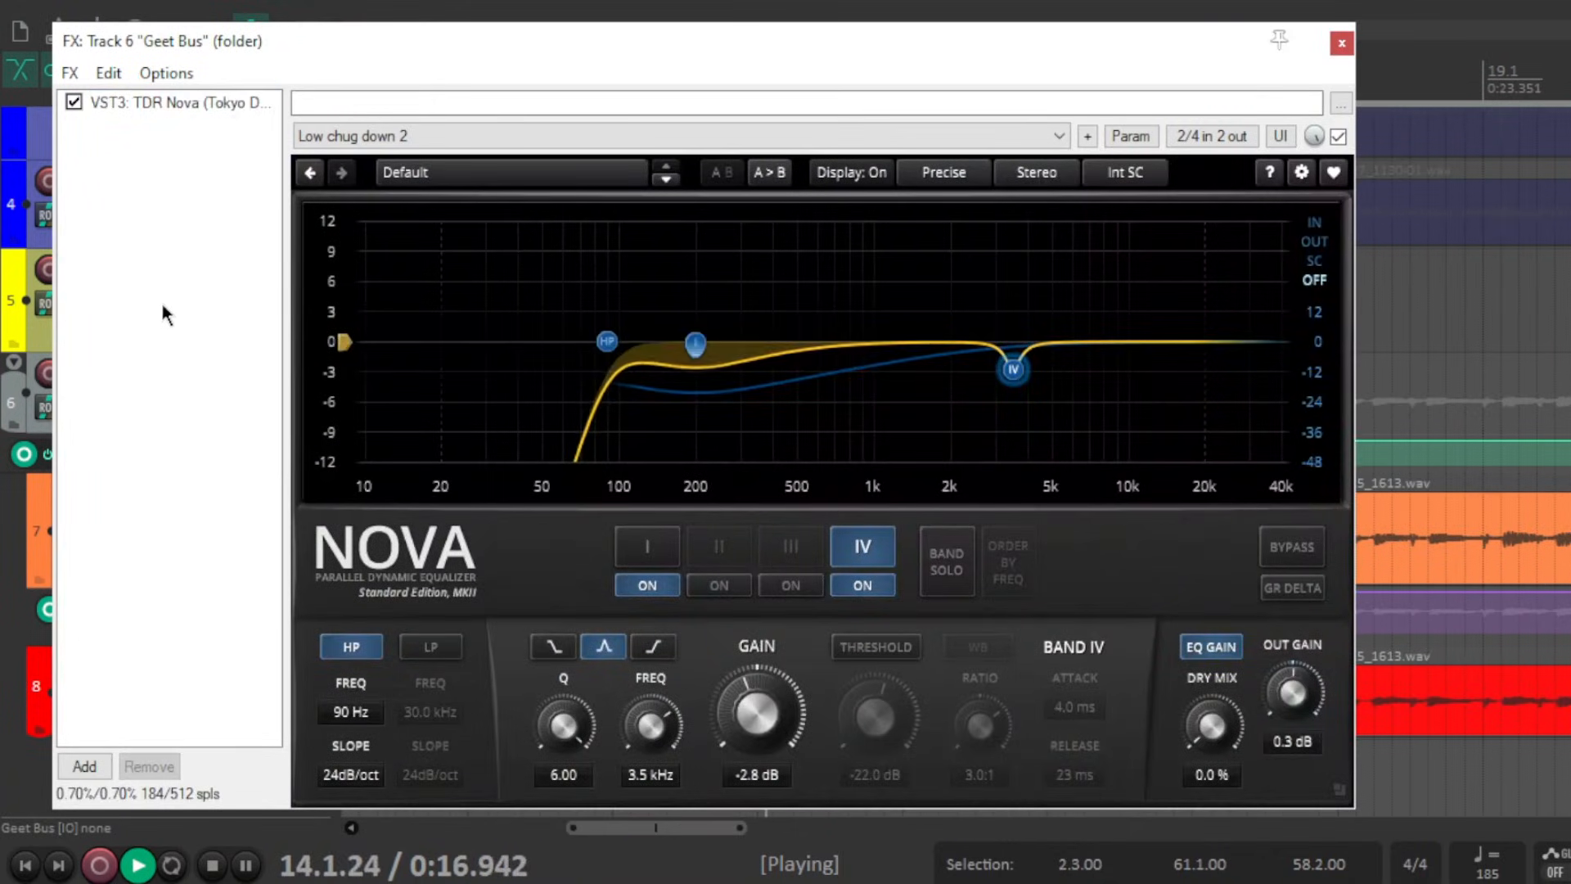
pyautogui.click(1334, 41)
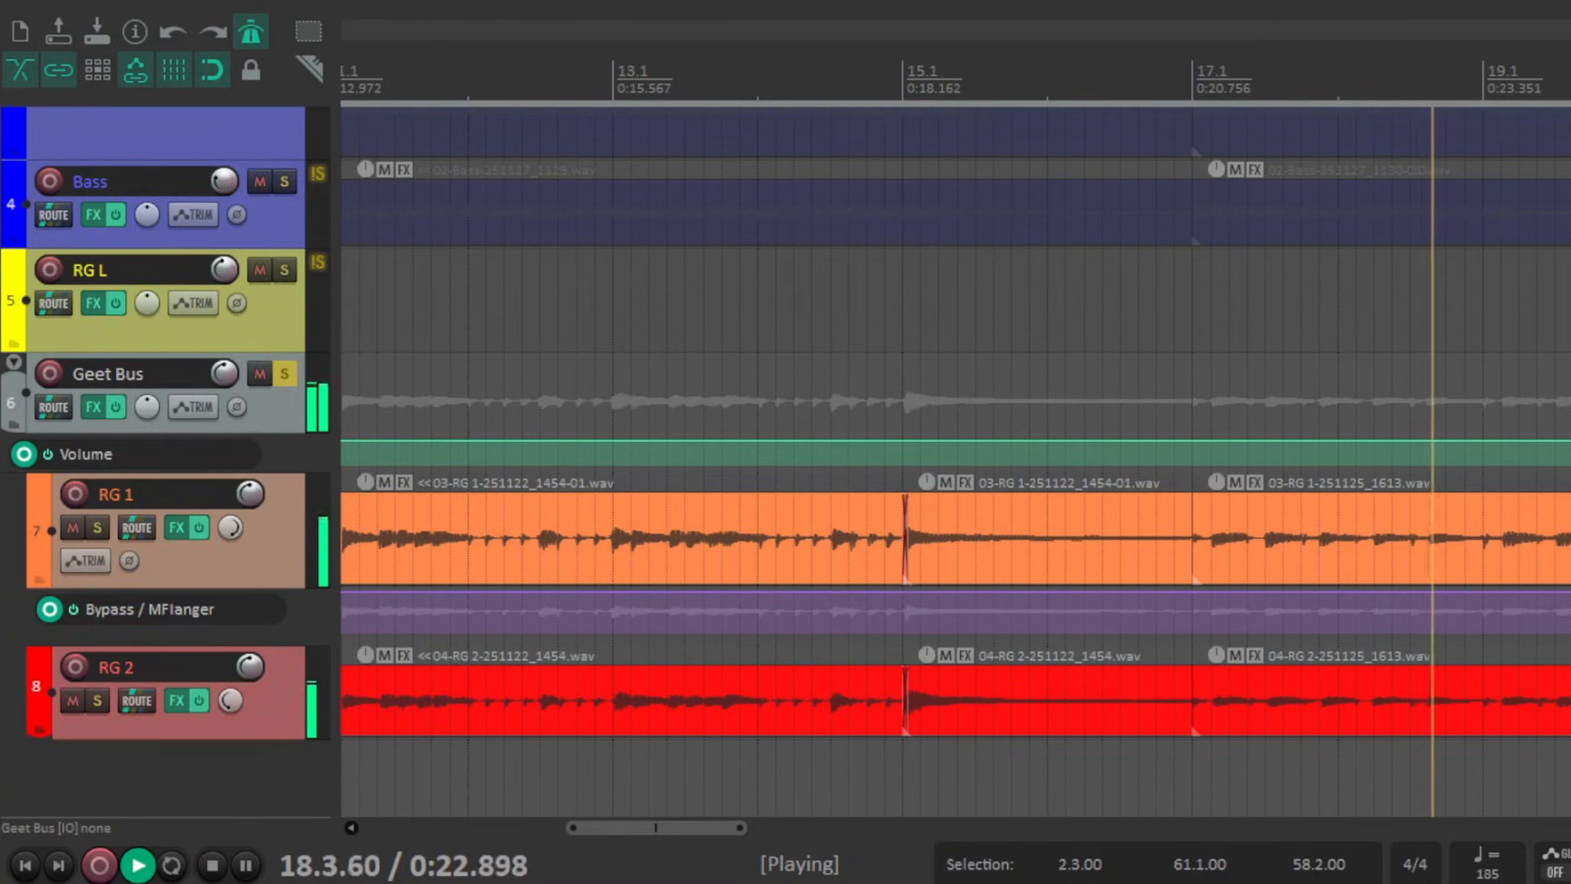
pyautogui.press('space')
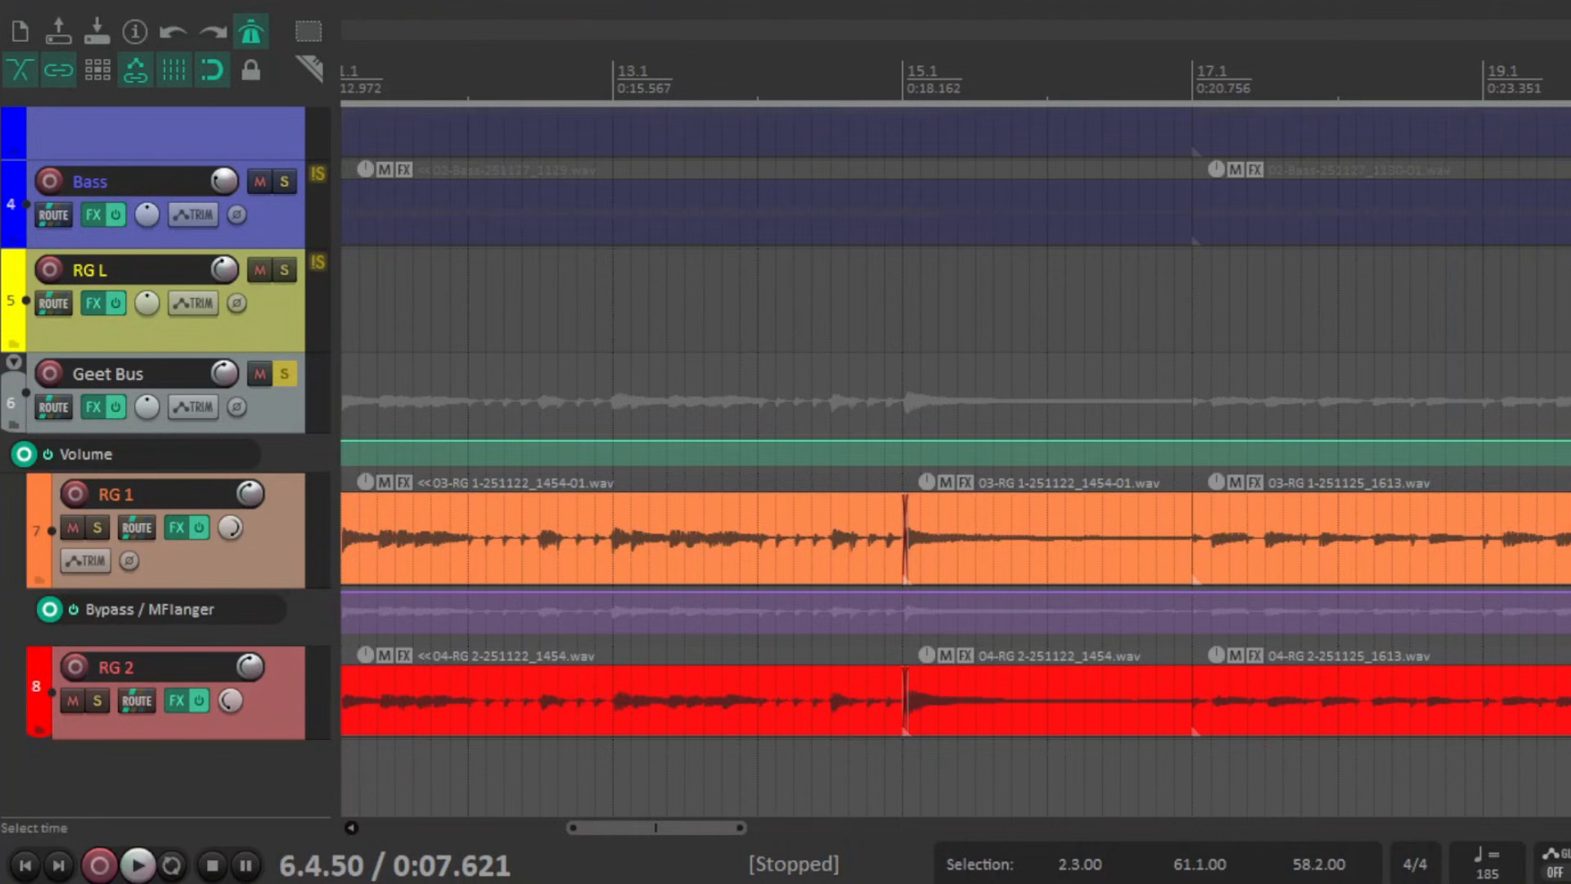
# - Switch the solo from the Geet Bus to RG L and listen to the lead part from 32.4.00
pyautogui.scroll(2, 955, 444)
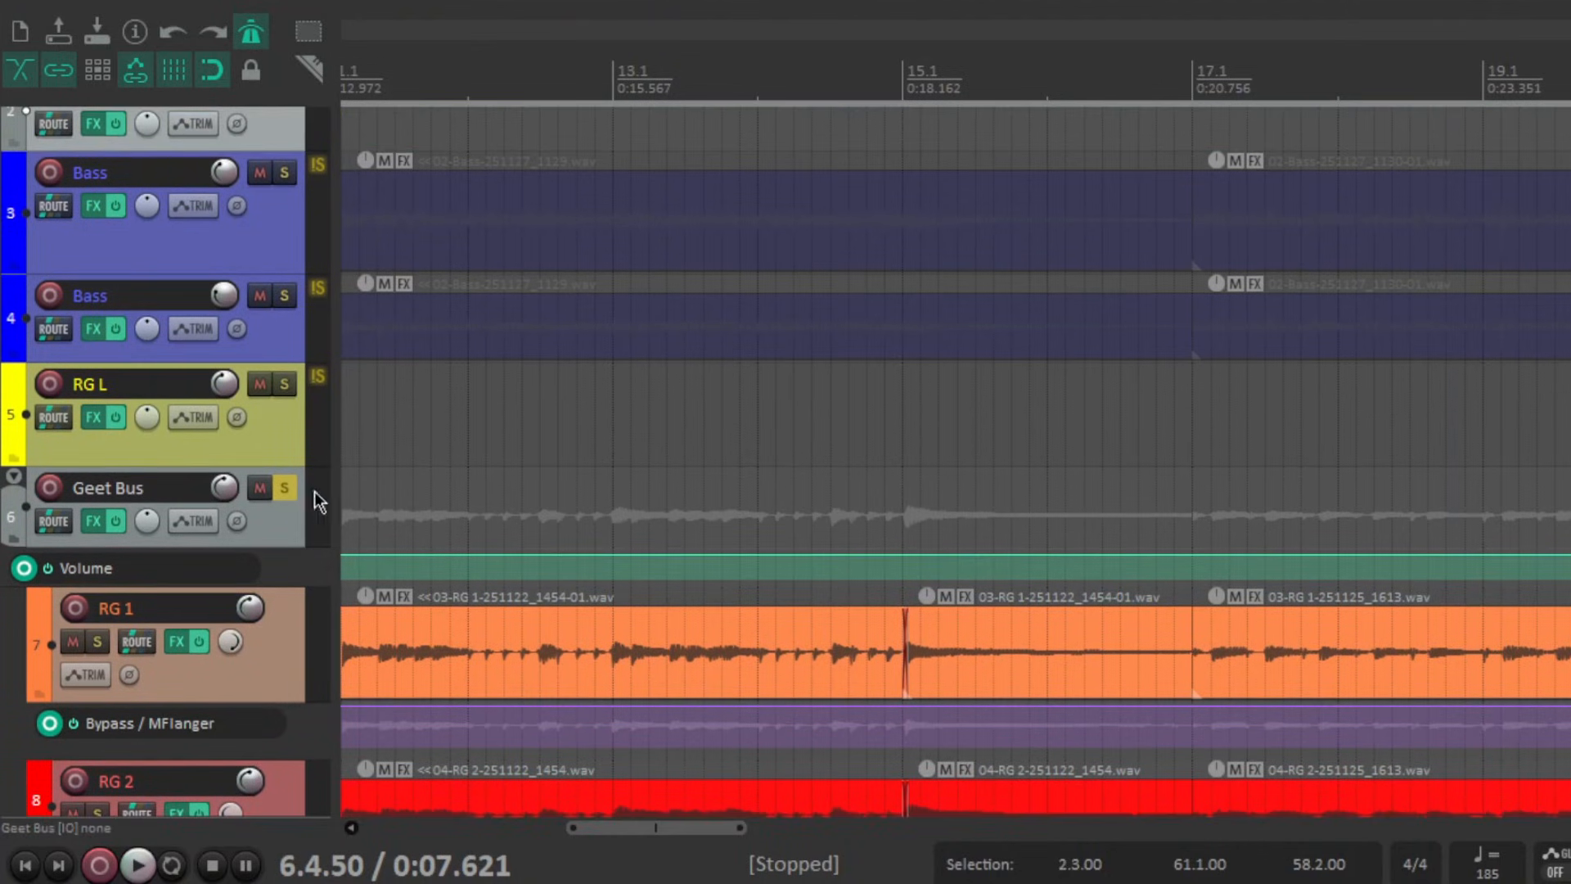
pyautogui.click(285, 489)
pyautogui.click(286, 386)
pyautogui.moveTo(709, 827); pyautogui.dragTo(1069, 838)
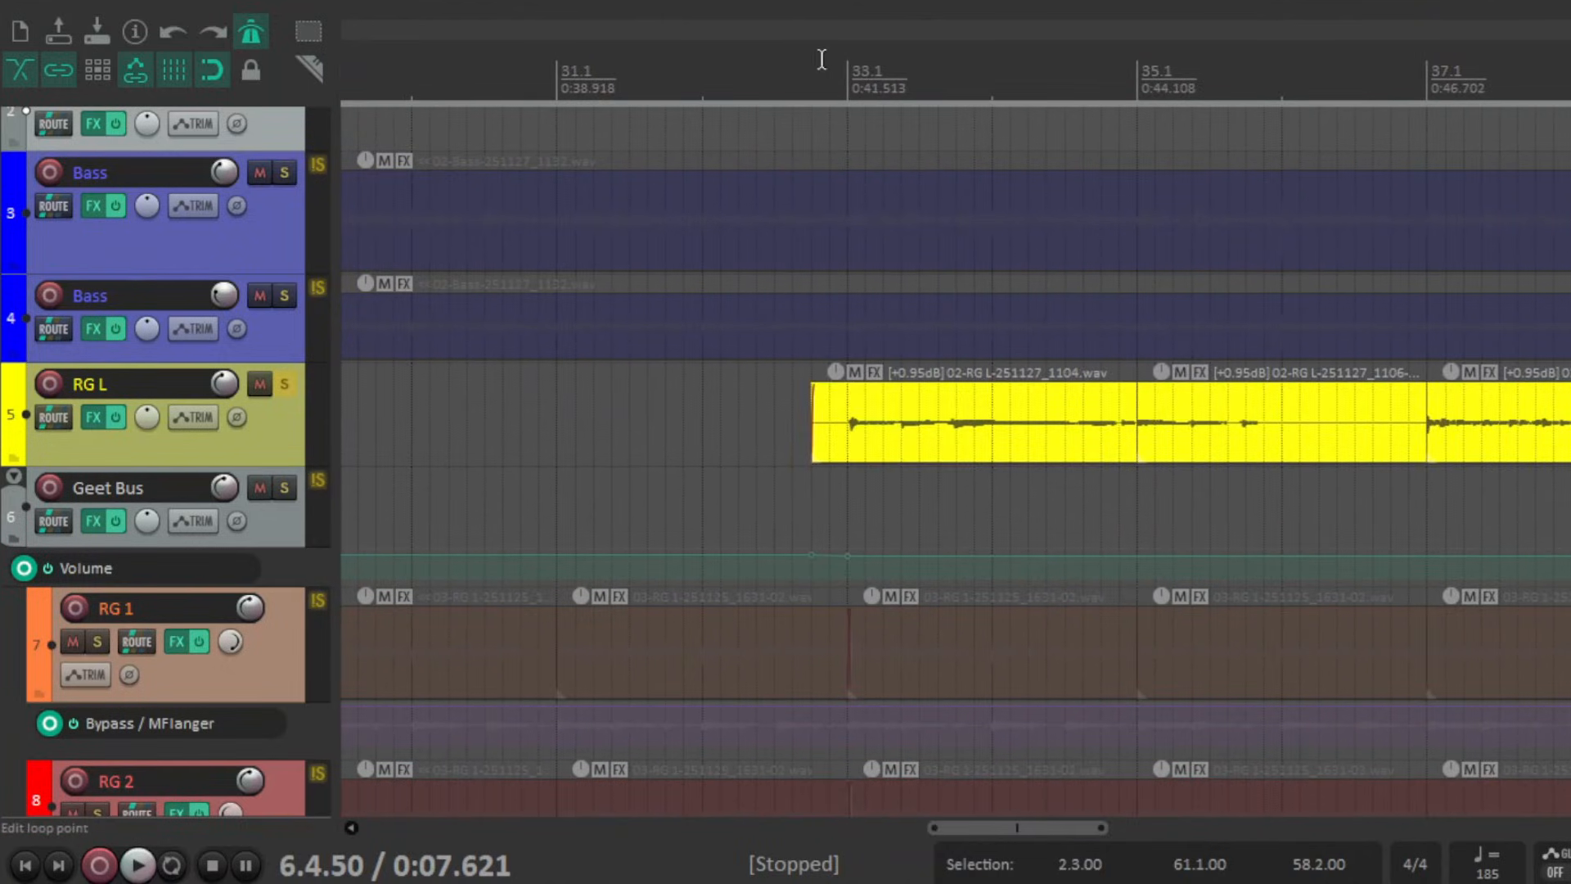
pyautogui.click(810, 82)
pyautogui.press('space')
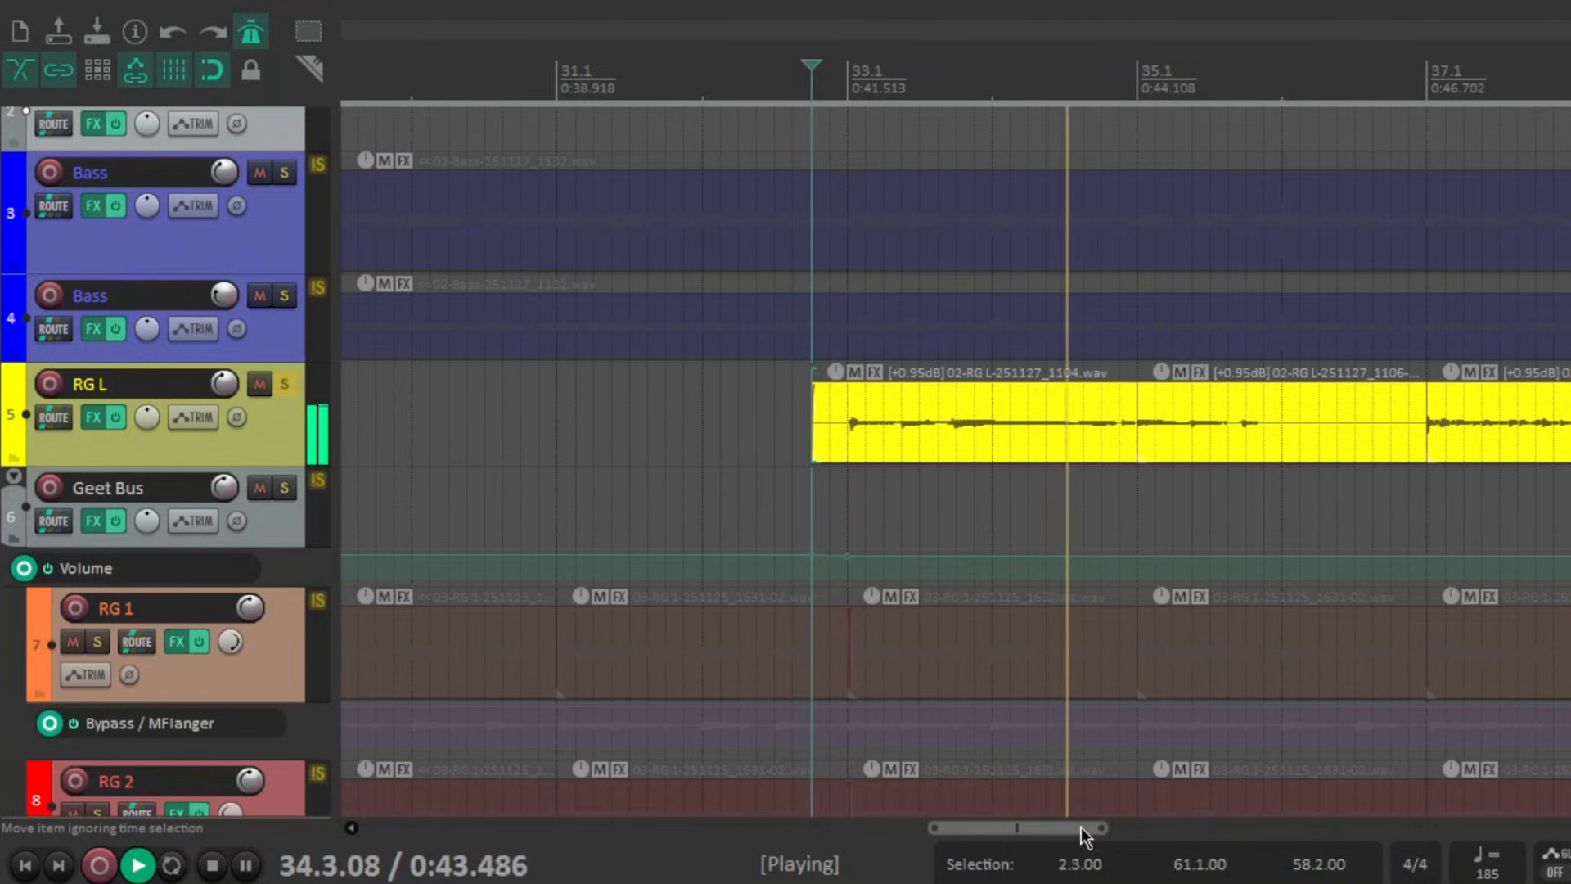
pyautogui.moveTo(1068, 827); pyautogui.dragTo(1179, 849)
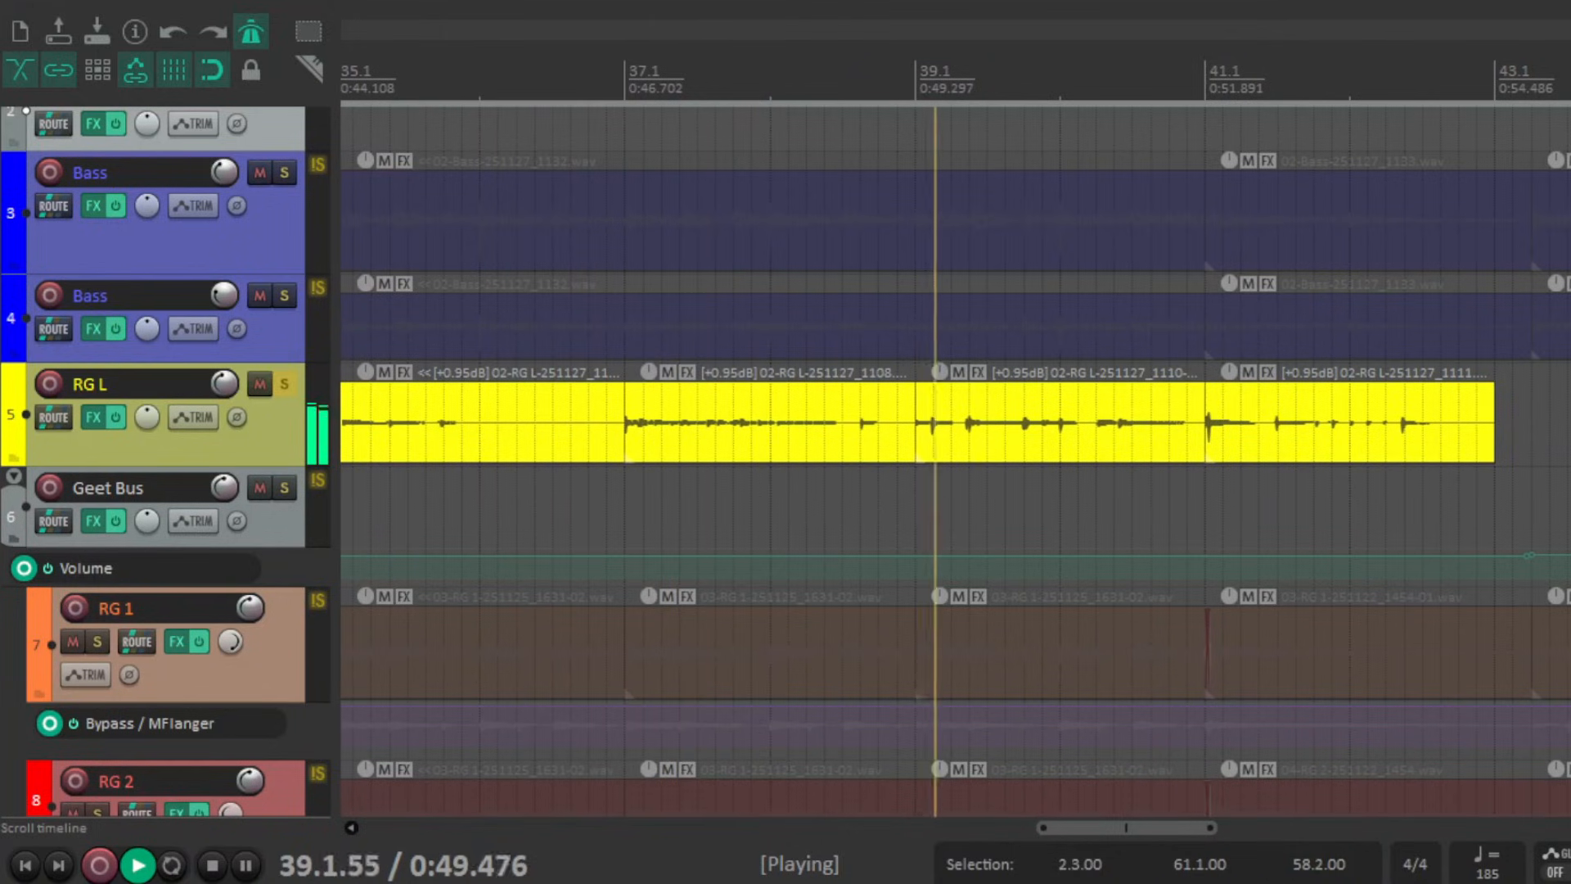
pyautogui.moveTo(1155, 827); pyautogui.dragTo(1224, 828)
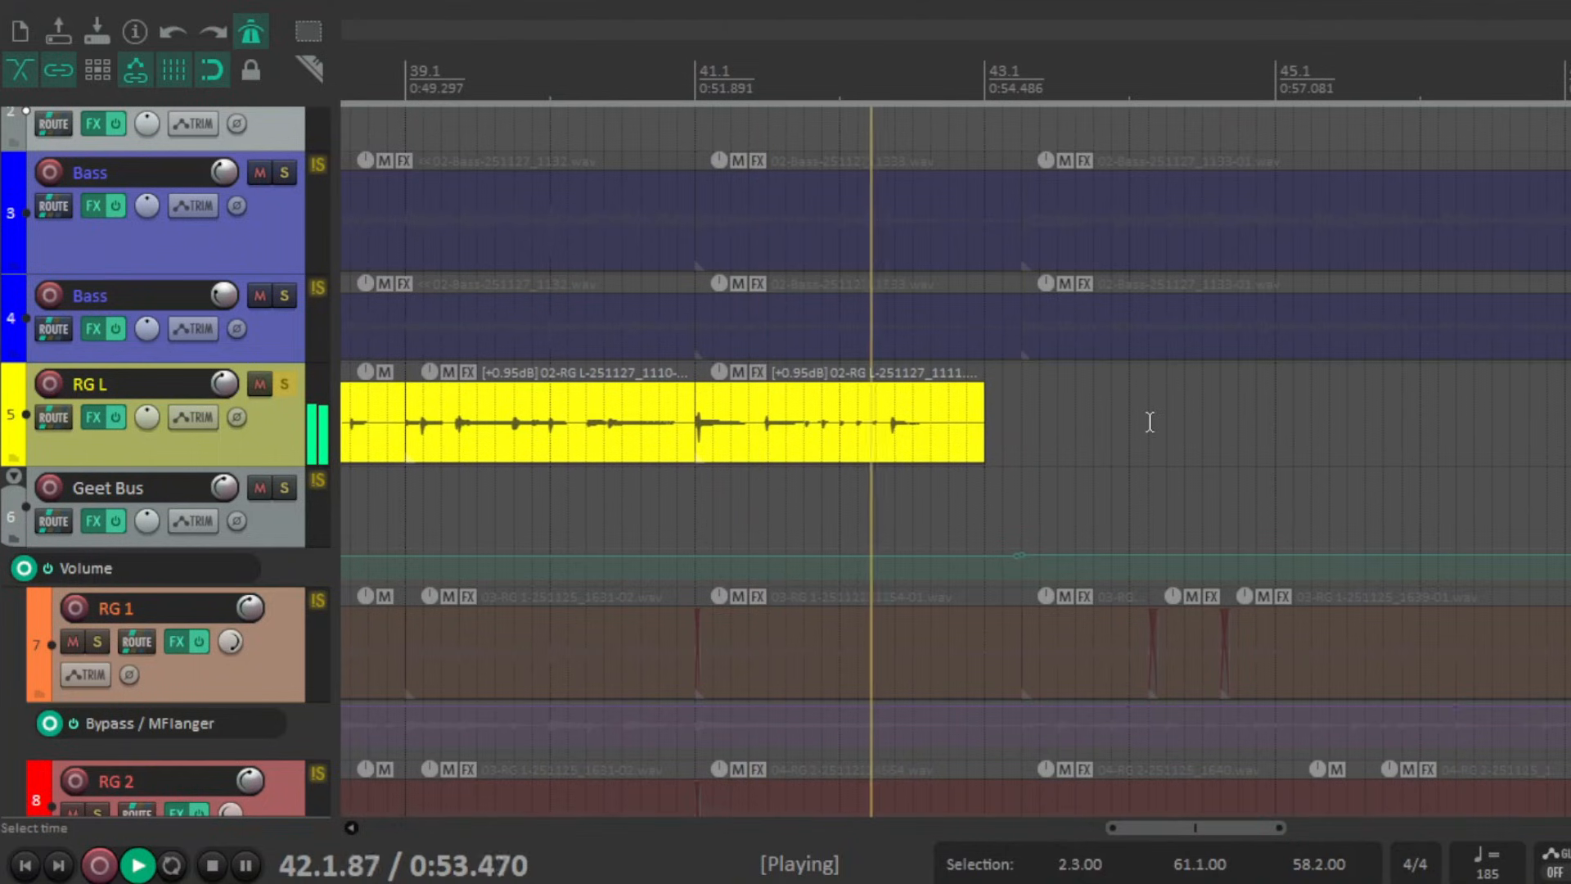
pyautogui.press('space')
pyautogui.moveTo(1244, 829); pyautogui.dragTo(1115, 831)
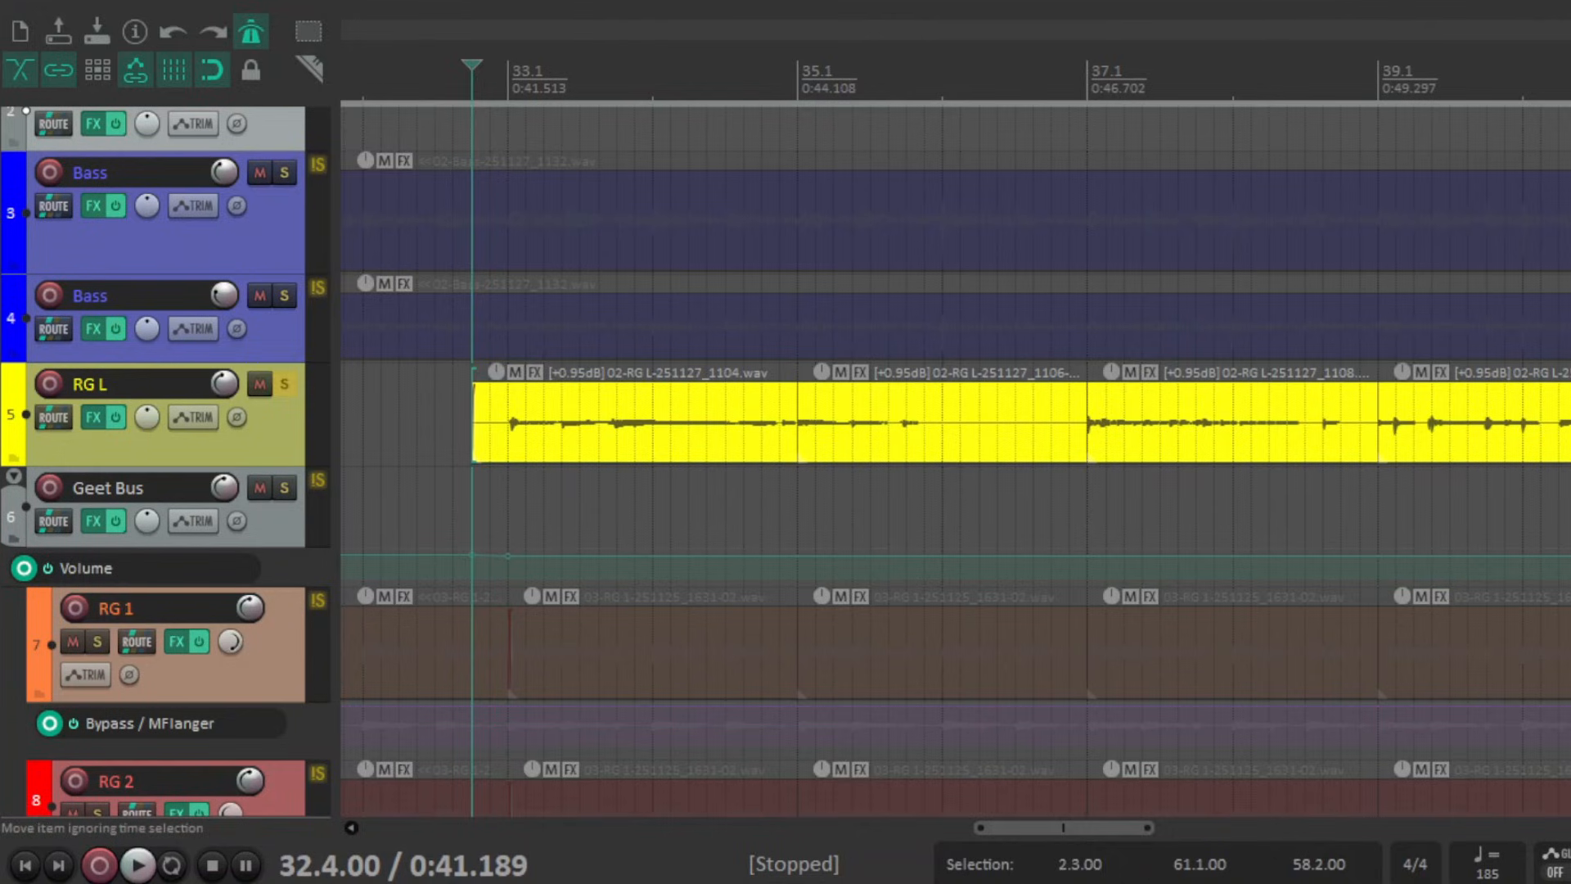
pyautogui.moveTo(1096, 833); pyautogui.dragTo(1104, 830)
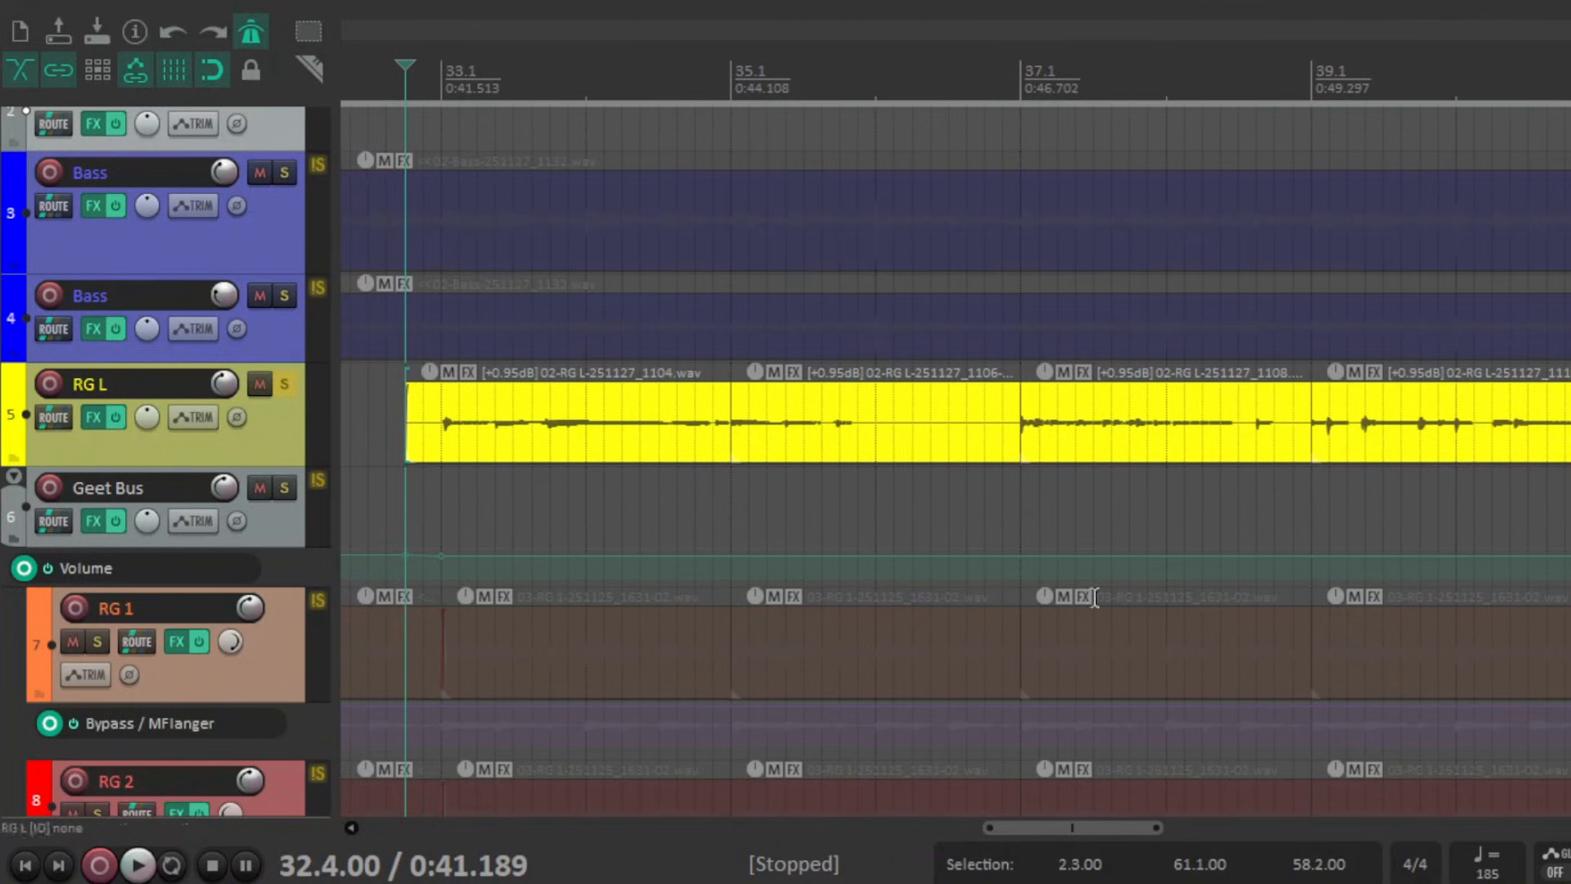
pyautogui.moveTo(1142, 832); pyautogui.dragTo(1166, 839)
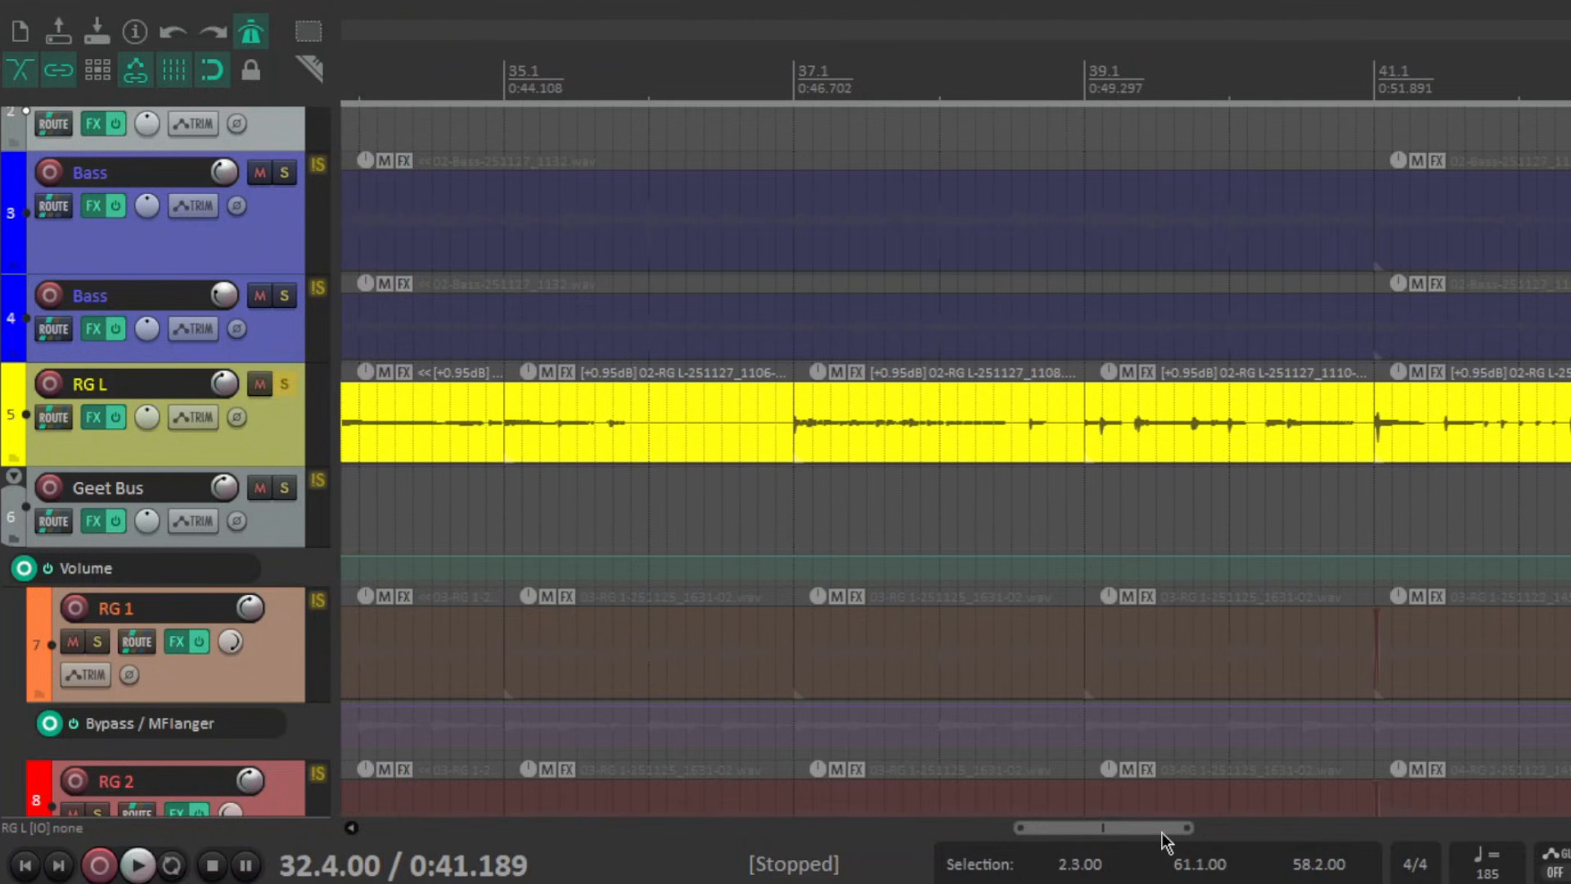
pyautogui.moveTo(1162, 833); pyautogui.dragTo(1080, 829)
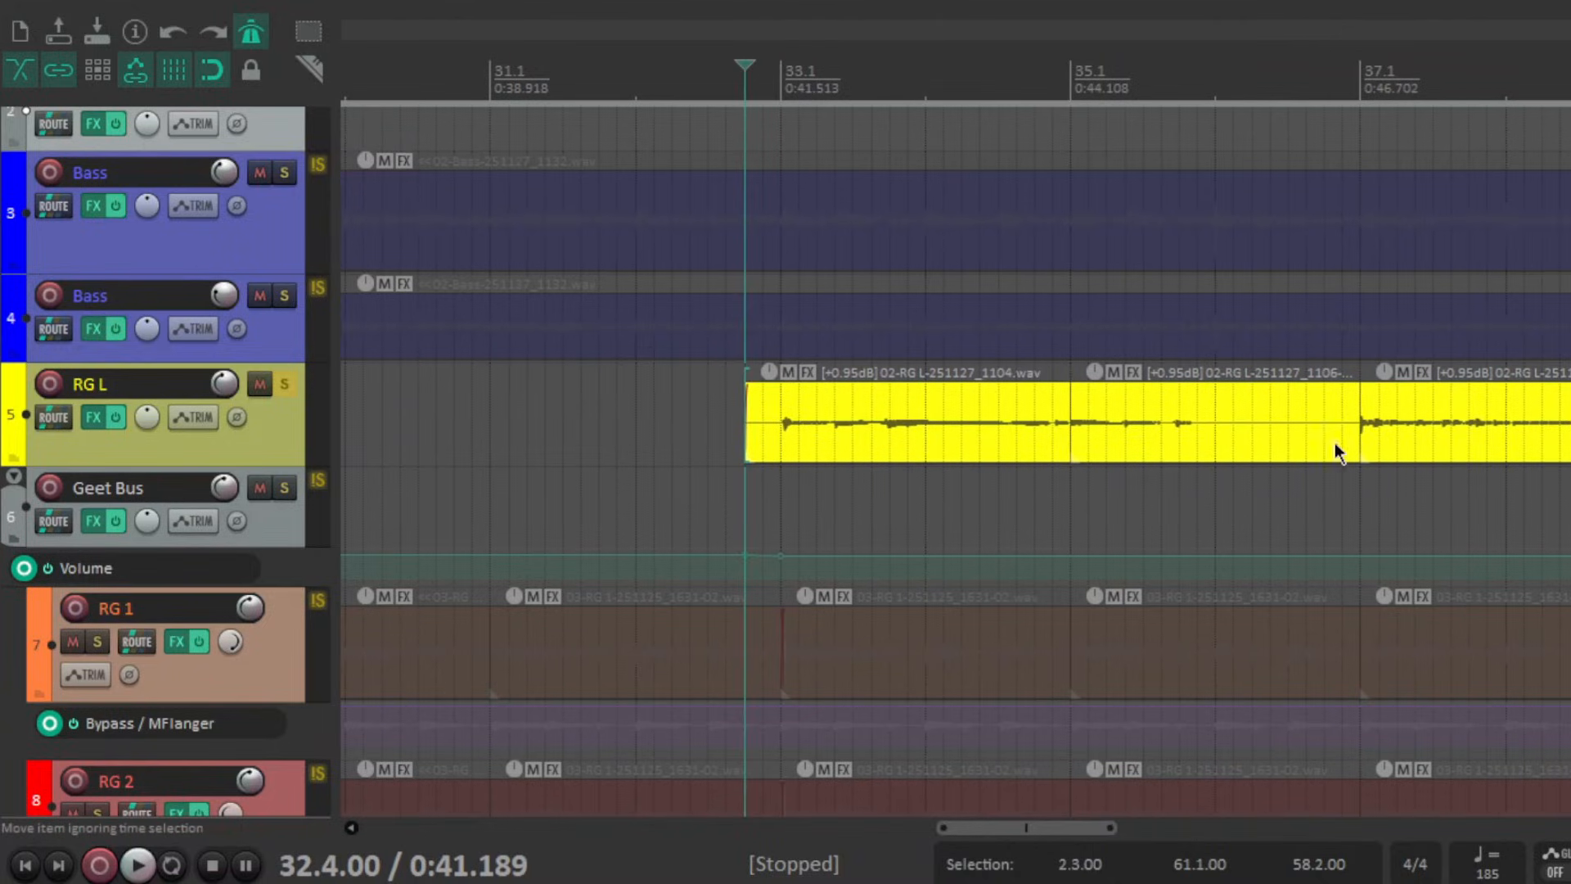
# - Unsolo RG L, solo both Bass tracks, and listen to them together from bar 17
pyautogui.click(286, 386)
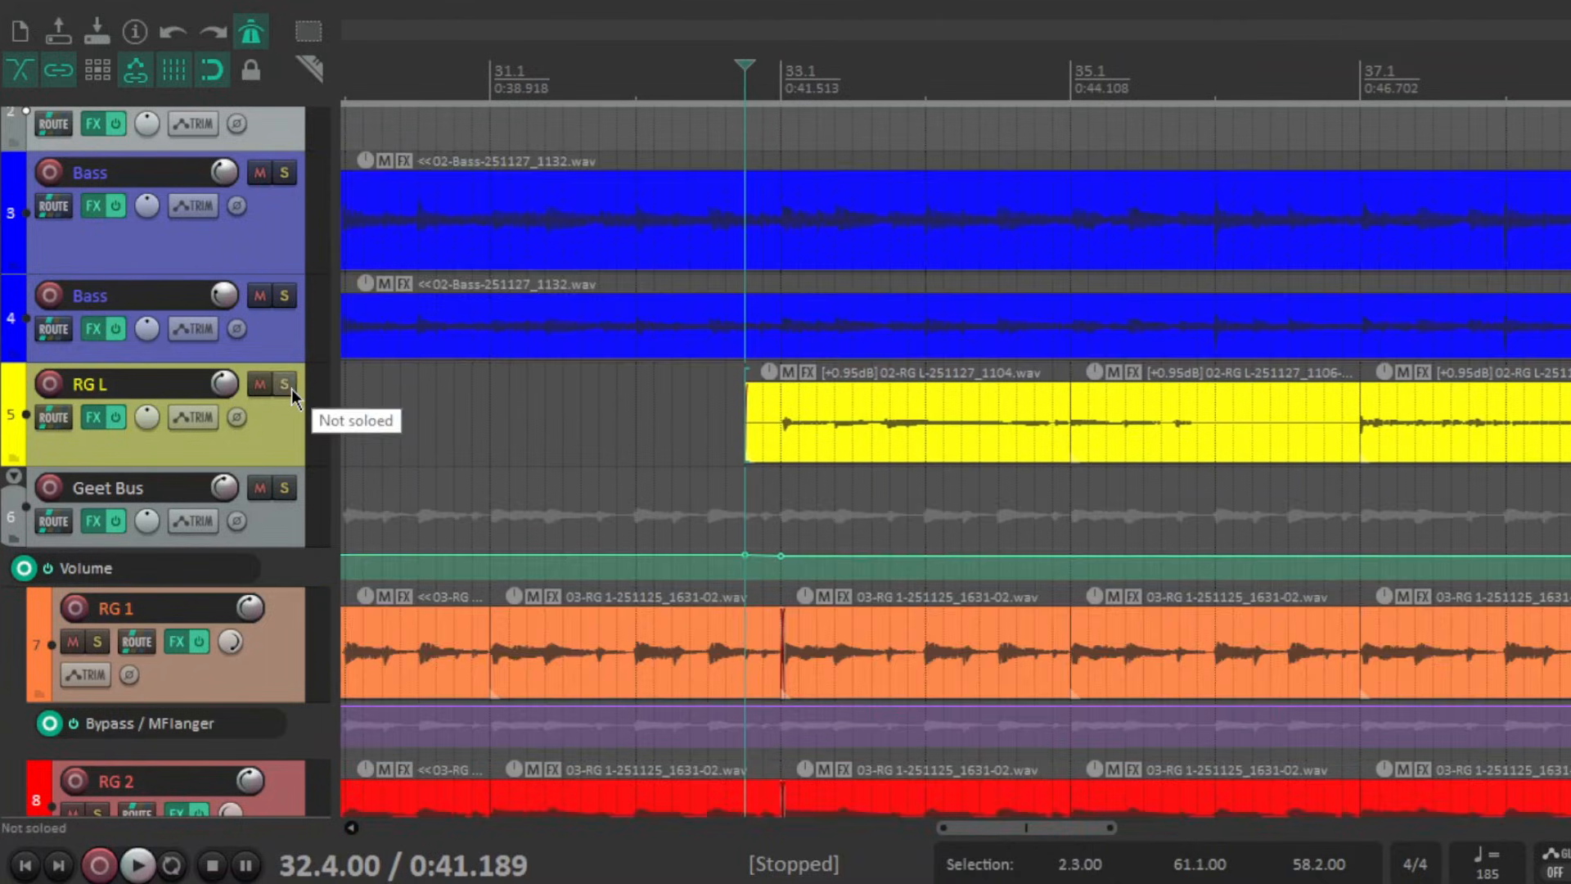
pyautogui.click(284, 296)
pyautogui.click(284, 172)
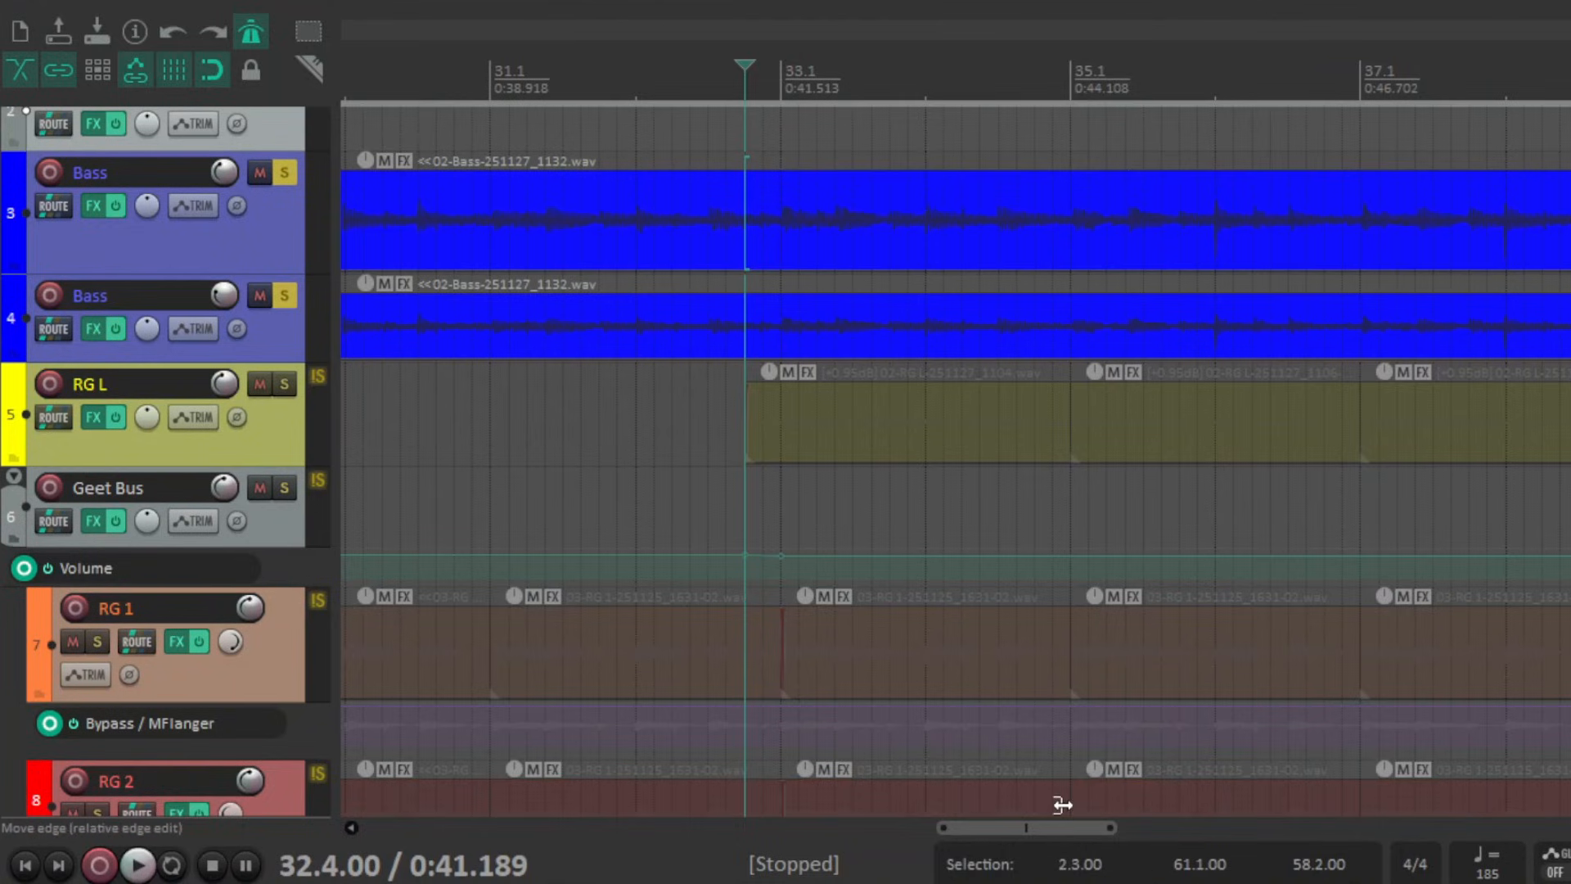
pyautogui.moveTo(1061, 828); pyautogui.dragTo(725, 828)
pyautogui.click(935, 79)
pyautogui.press('space')
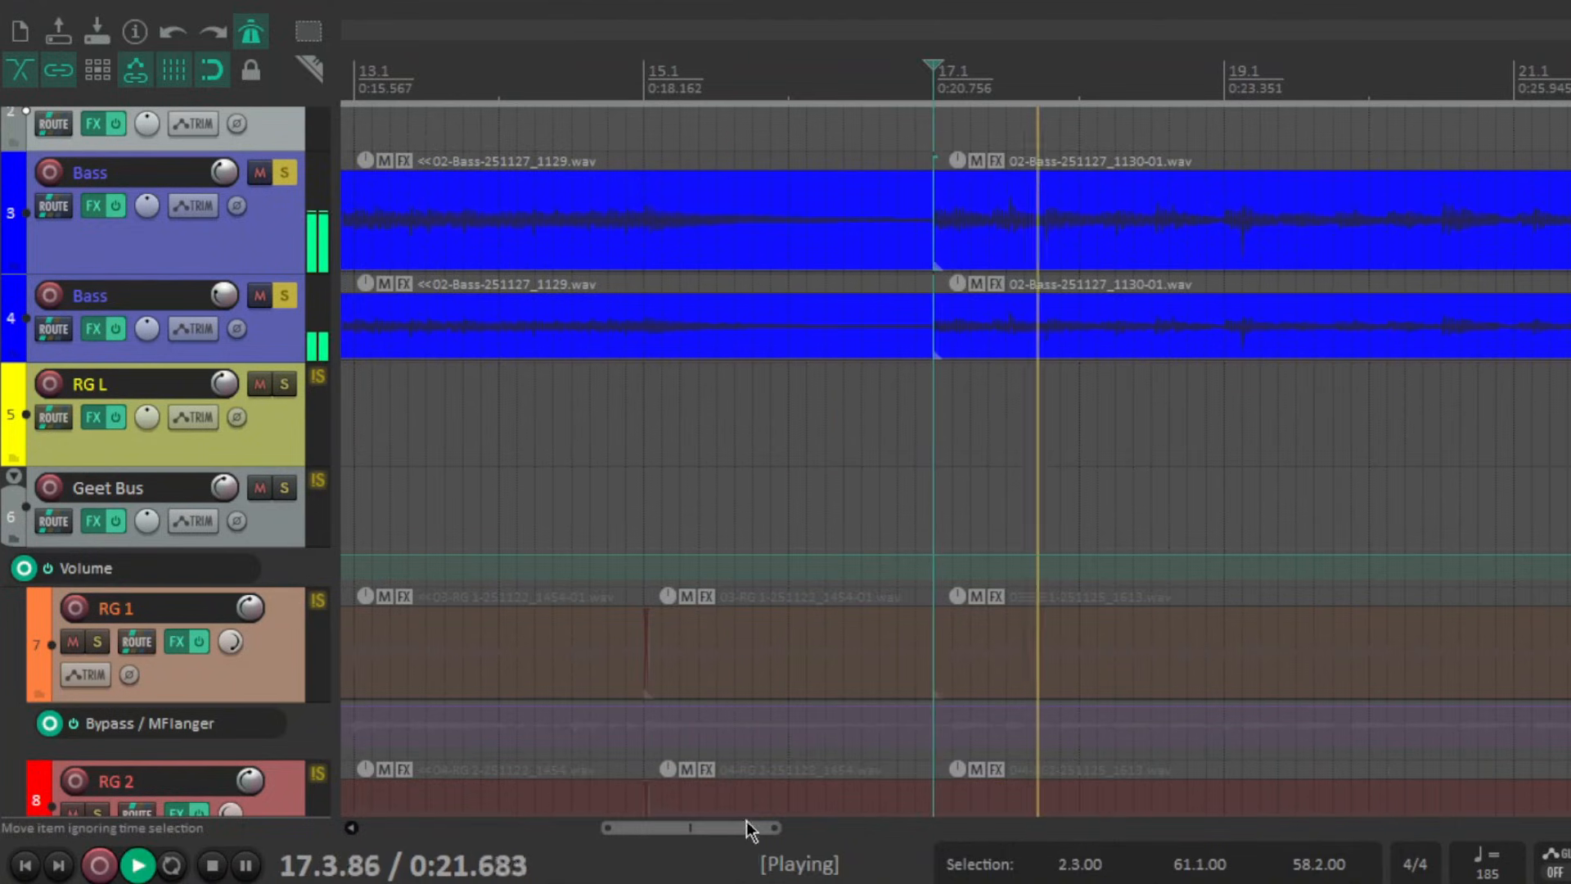
pyautogui.moveTo(734, 828); pyautogui.dragTo(816, 842)
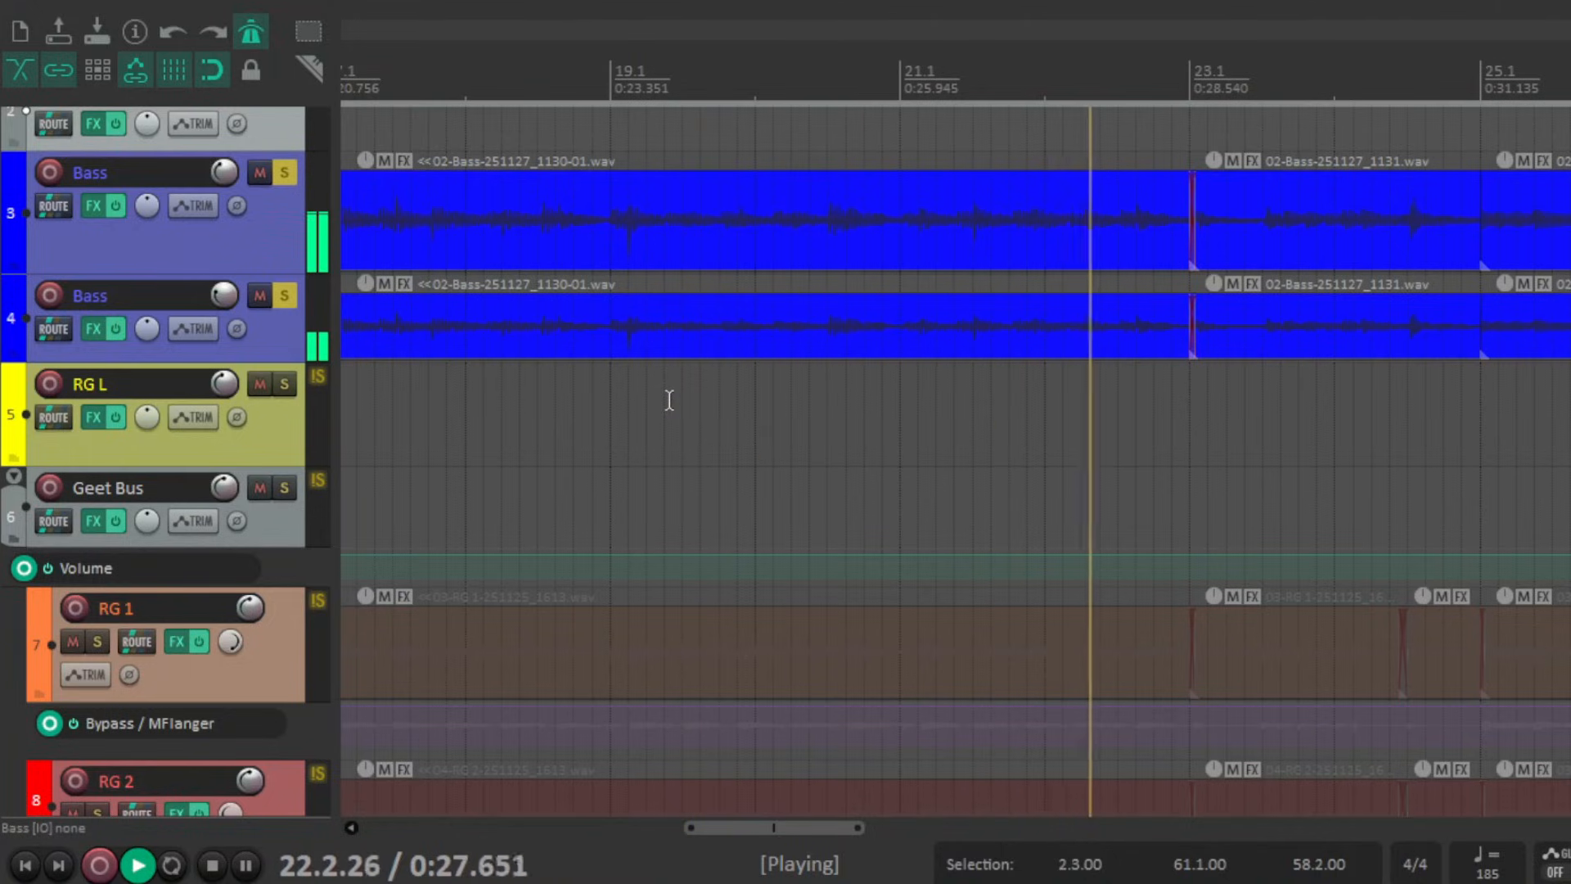
# - Stop the bass playback, then solo the Drums track and listen to it from 6.4.50
pyautogui.press('space')
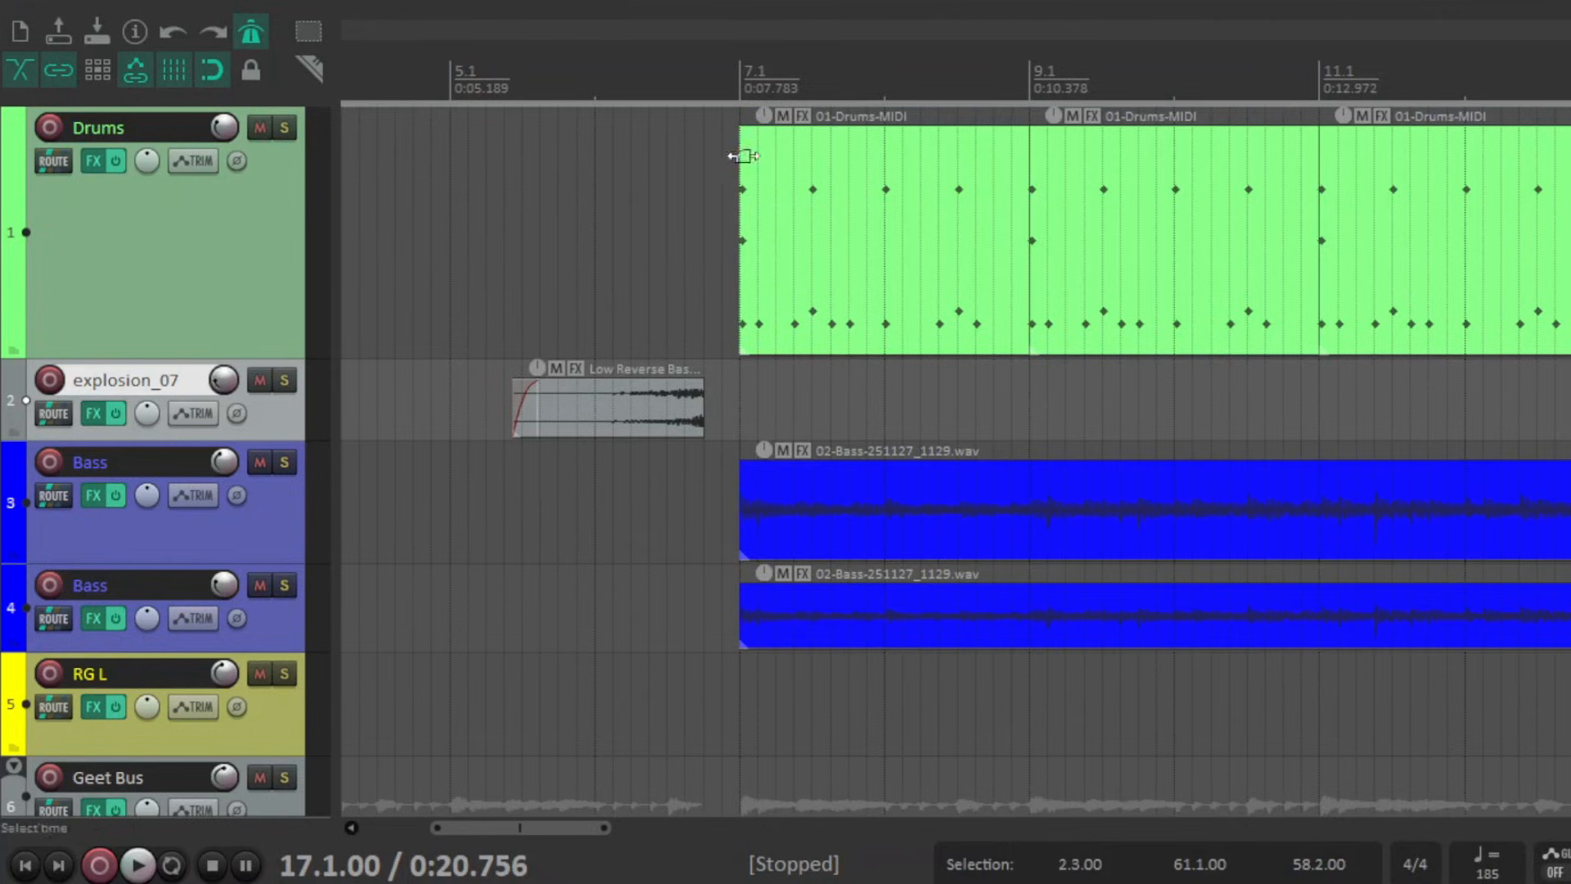
pyautogui.click(721, 82)
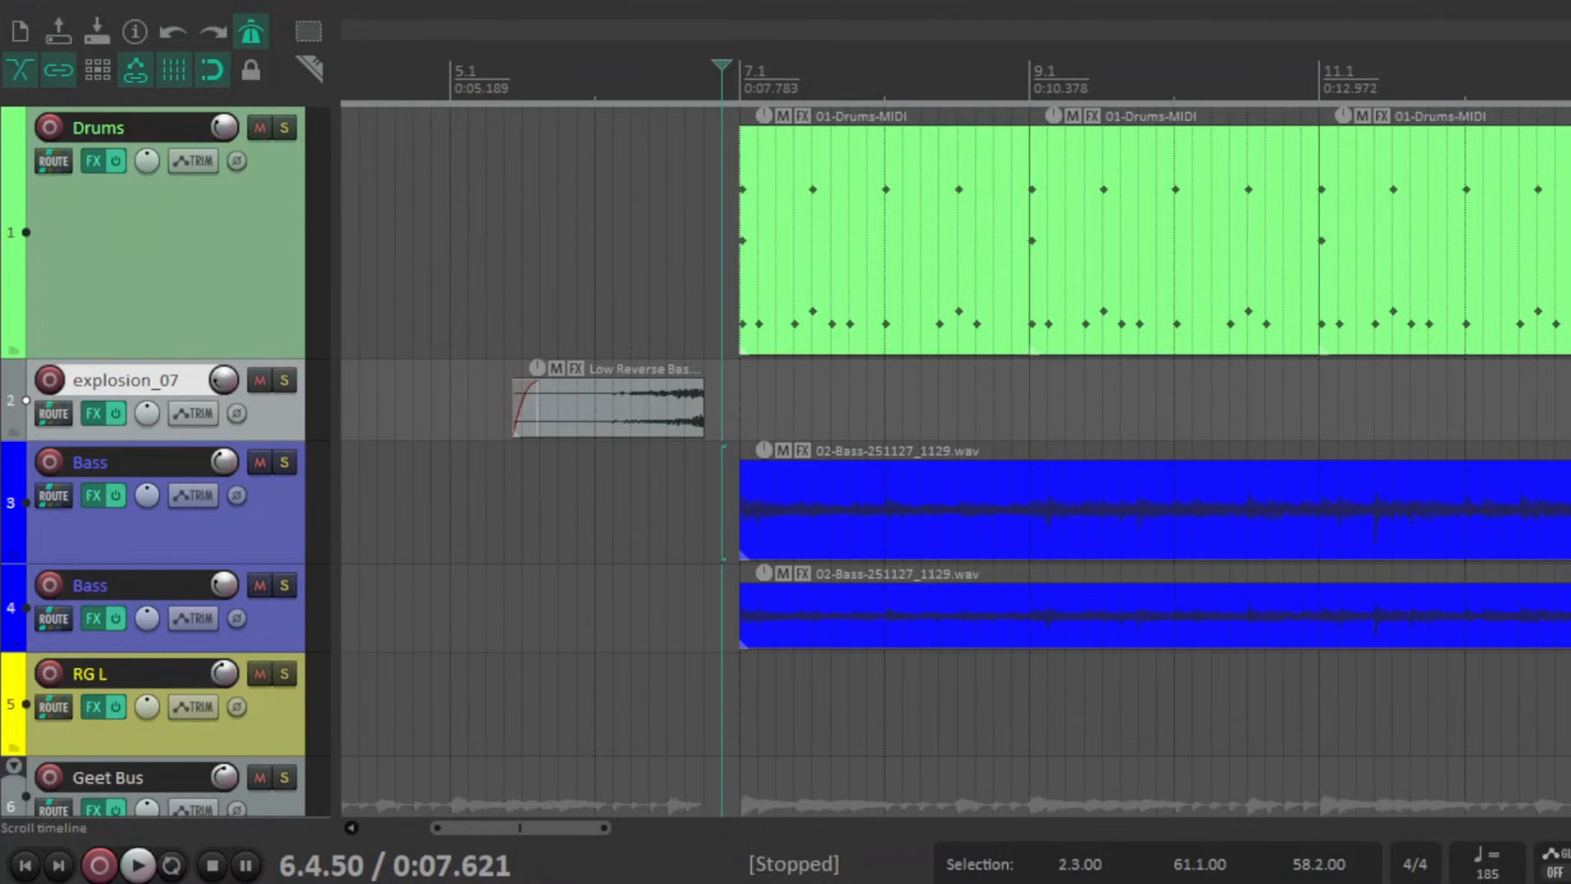
pyautogui.click(284, 127)
pyautogui.press('space')
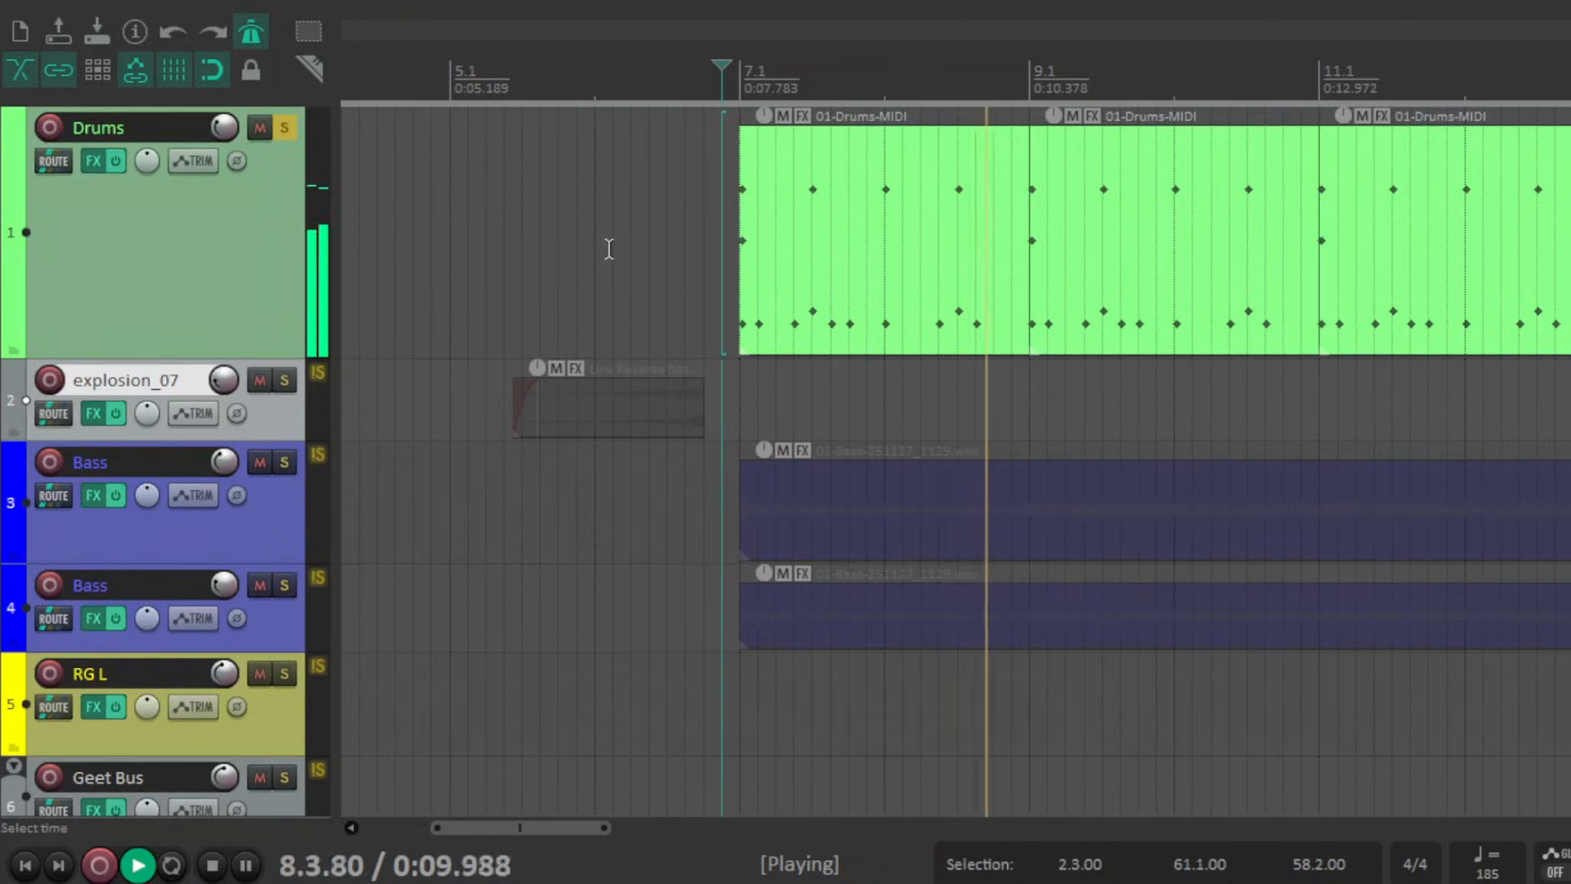
pyautogui.moveTo(577, 834); pyautogui.dragTo(684, 851)
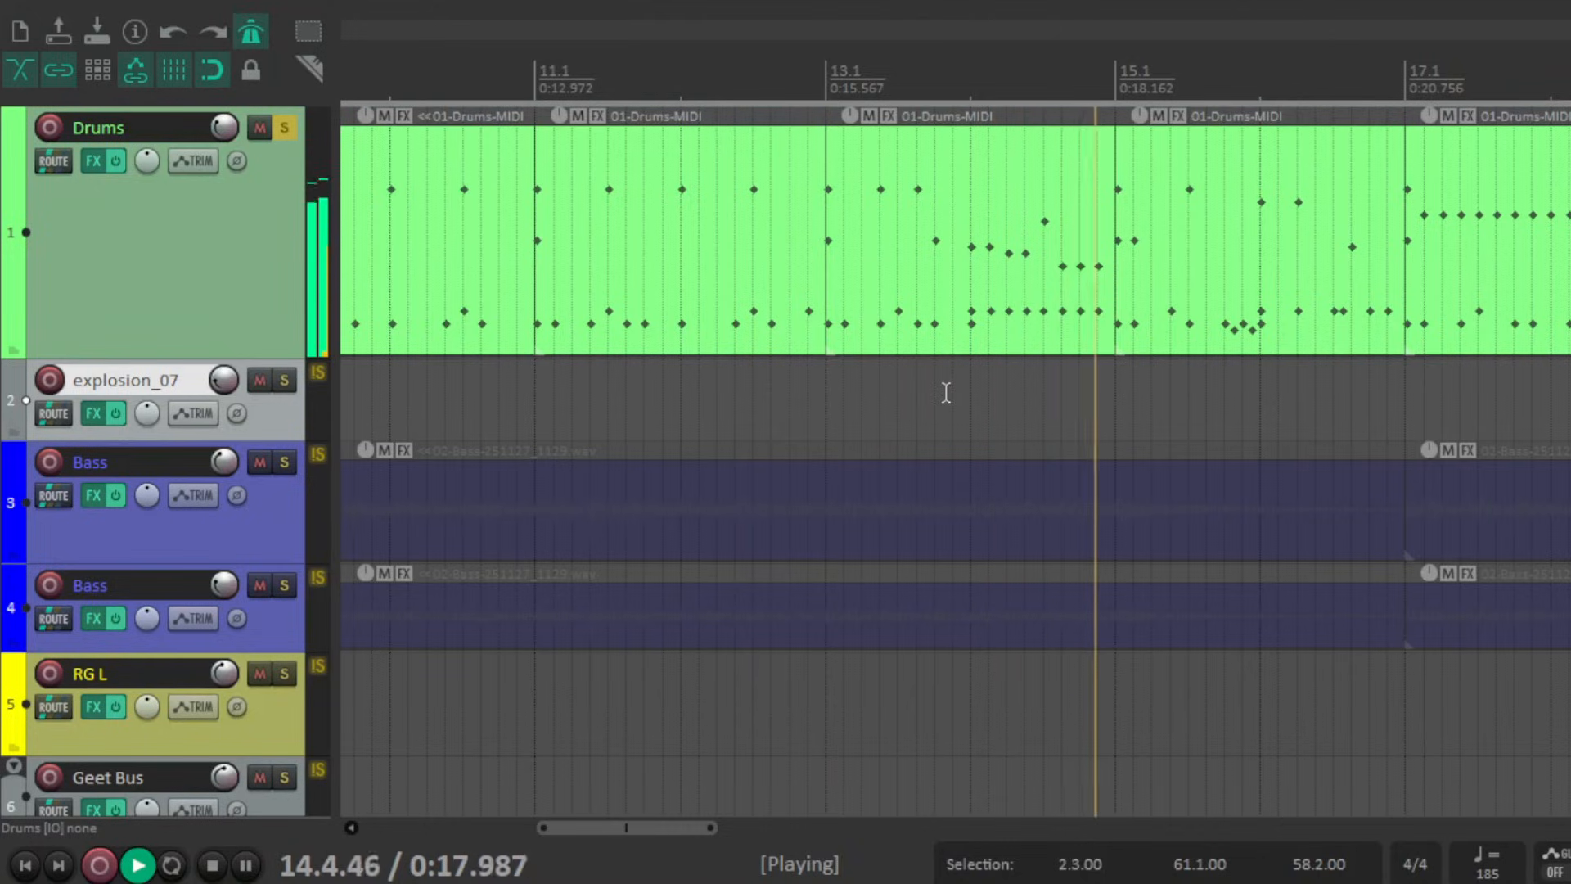
pyautogui.press('space')
pyautogui.moveTo(691, 827); pyautogui.dragTo(557, 827)
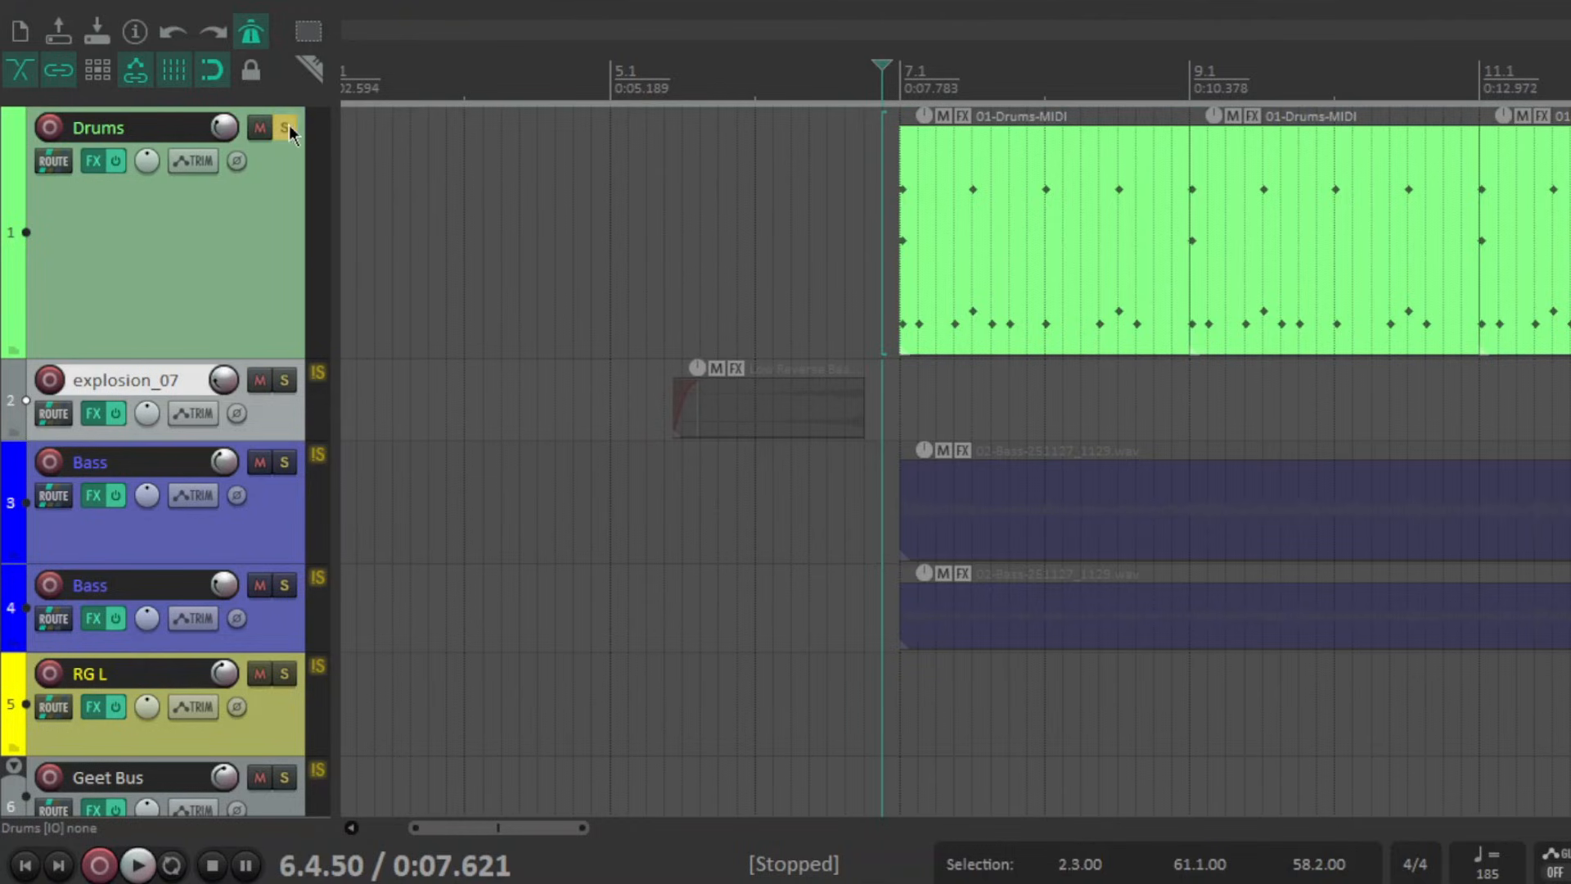
# - Unsolo Drums and examine the ReaEQ, Exciter and ReaXcomp settings in the master track's FX chain
pyautogui.hotkey('ctrl', 'm')
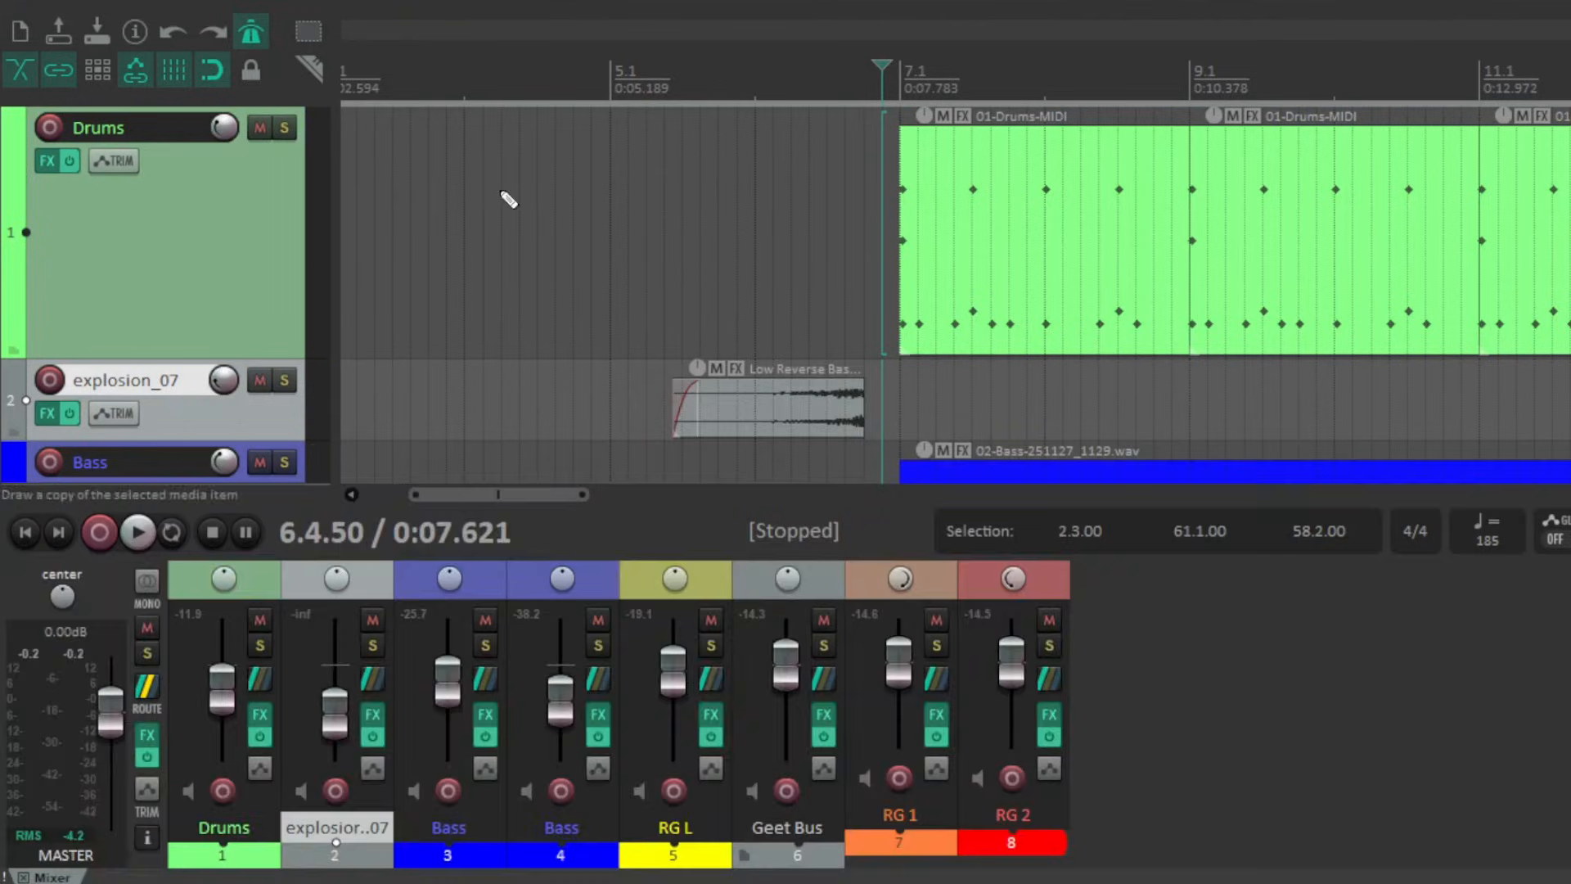
pyautogui.click(155, 740)
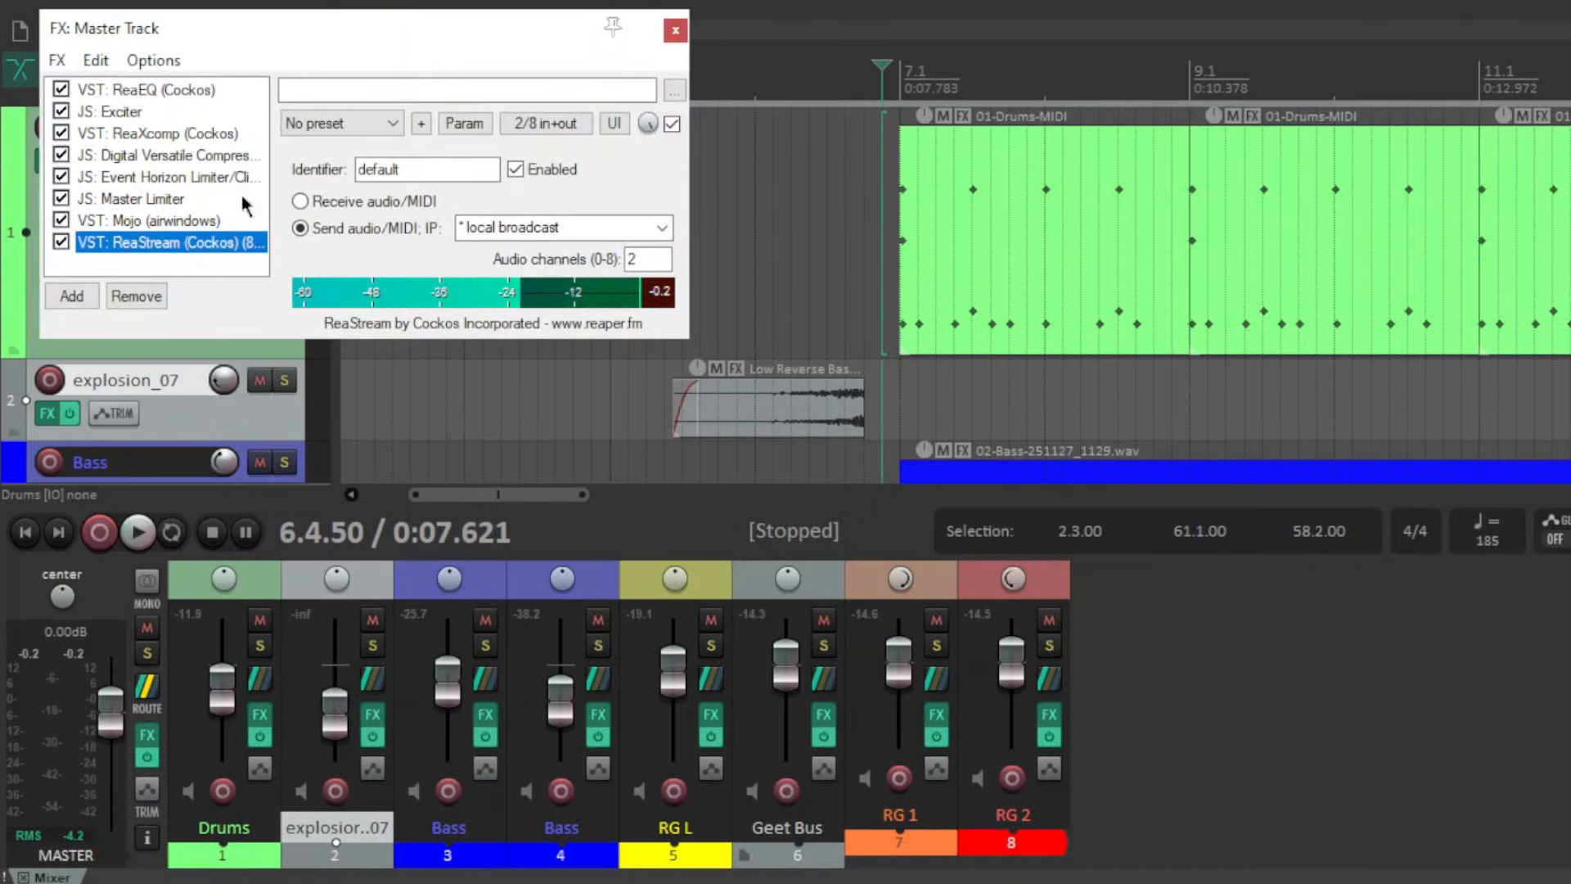
pyautogui.click(204, 90)
pyautogui.click(152, 344)
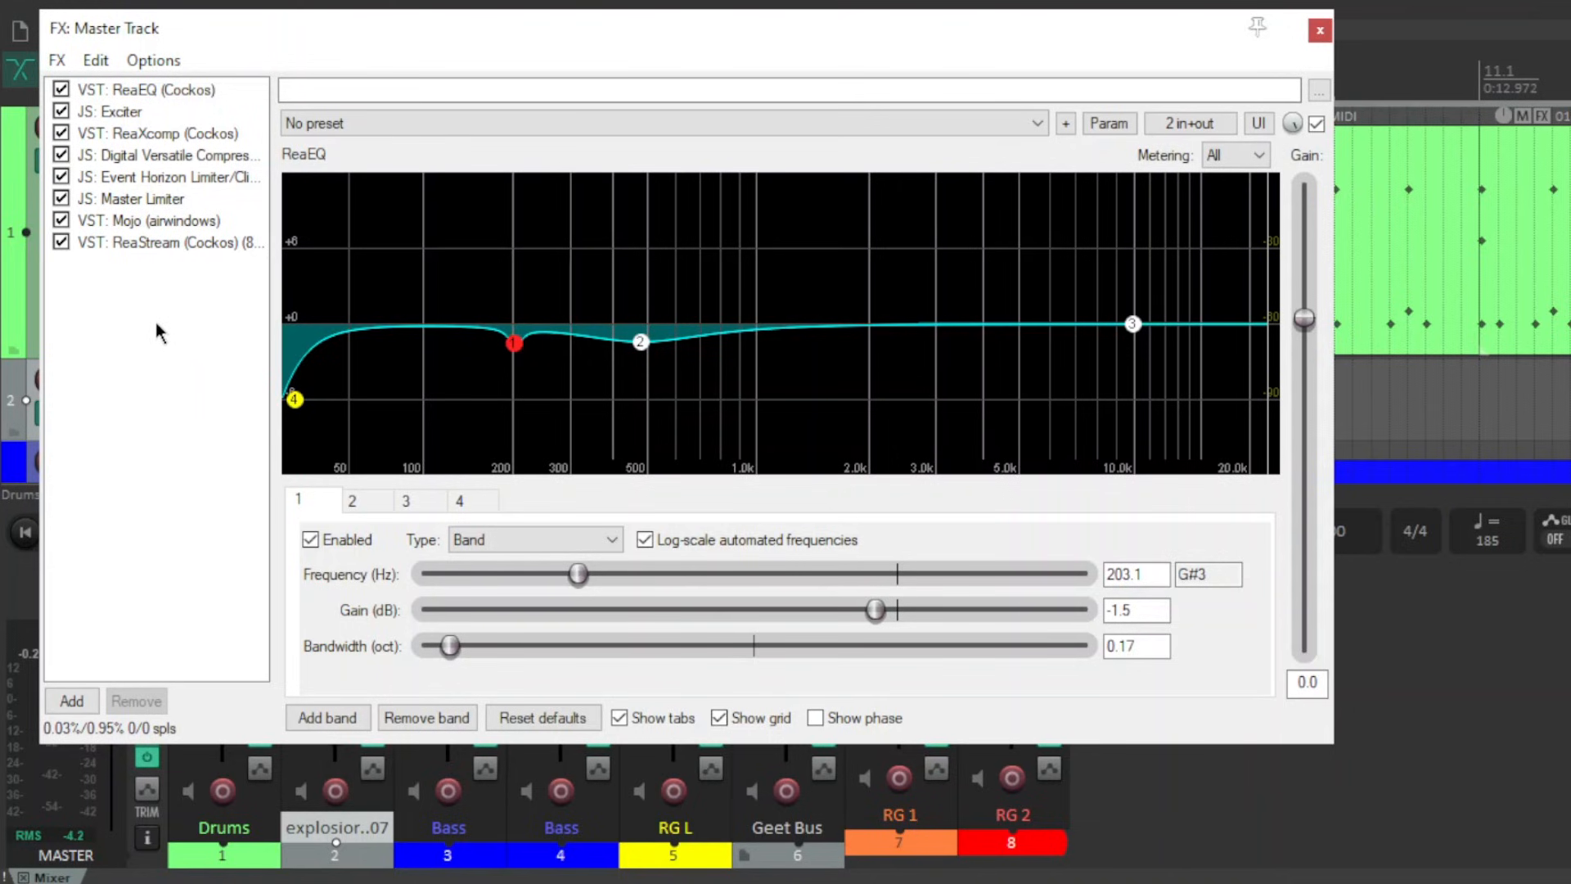
pyautogui.click(129, 112)
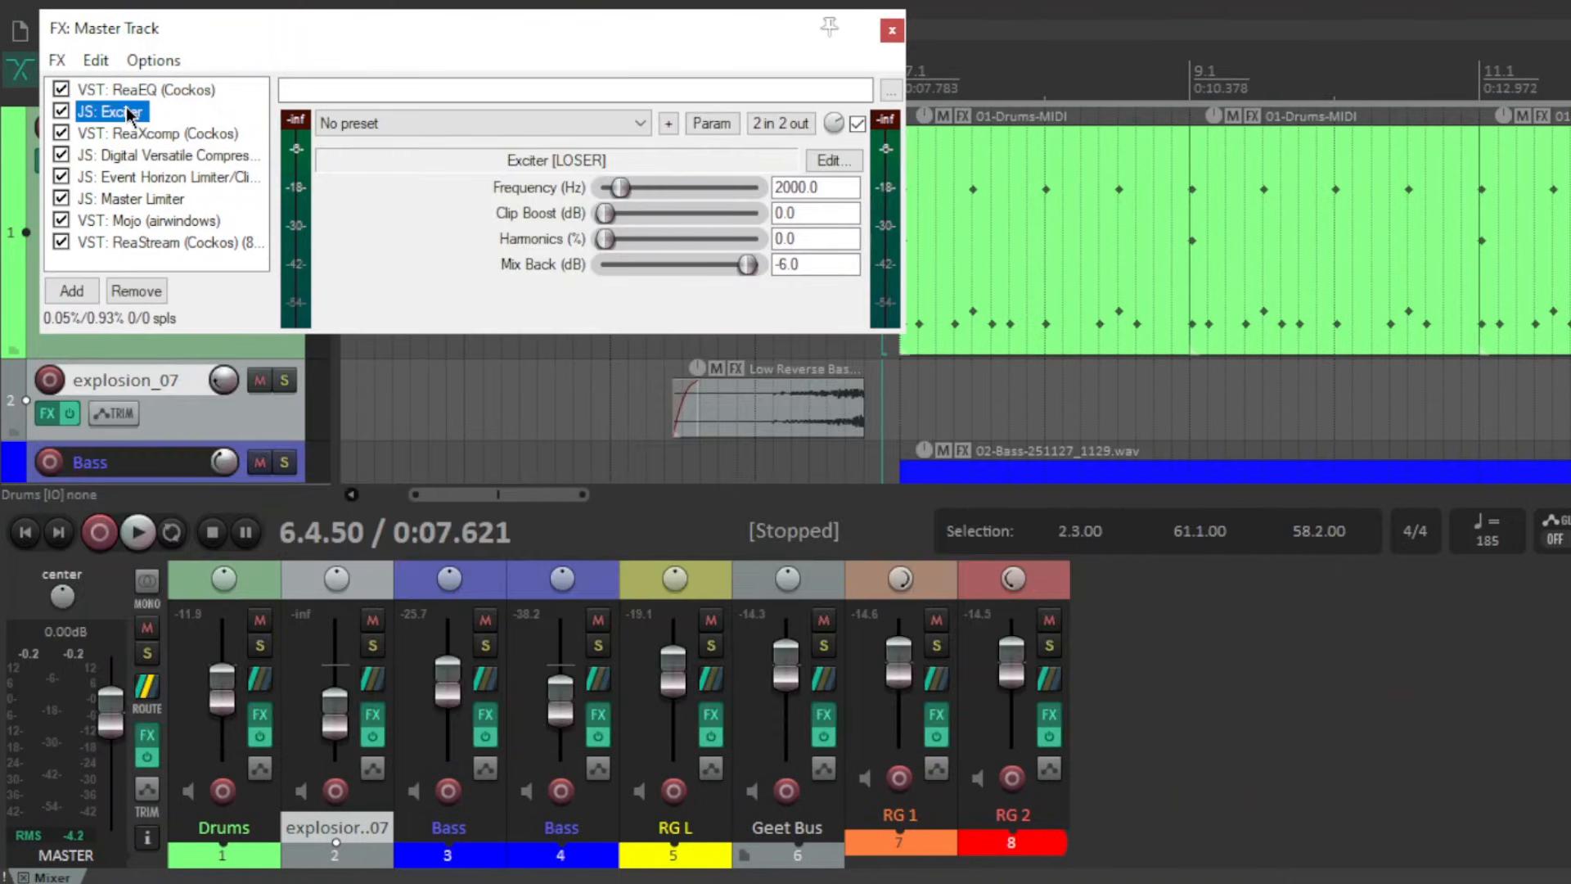
pyautogui.click(188, 138)
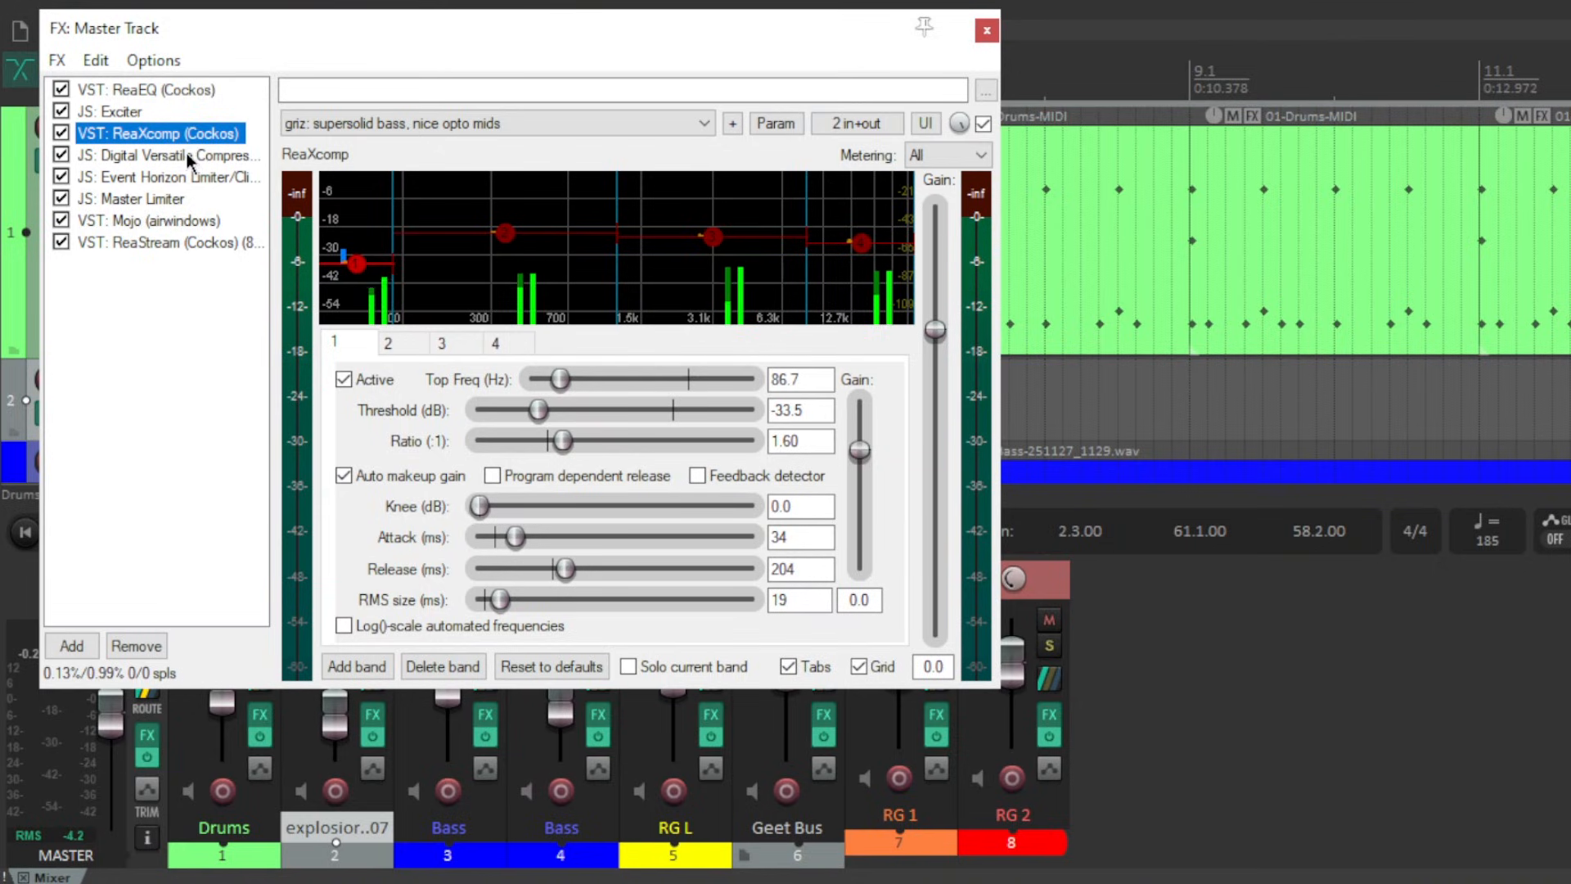
# - Examine the Digital Versatile Compressor, Event Horizon Limiter/Clipper and Master Limiter on the master track
pyautogui.click(187, 154)
pyautogui.click(189, 177)
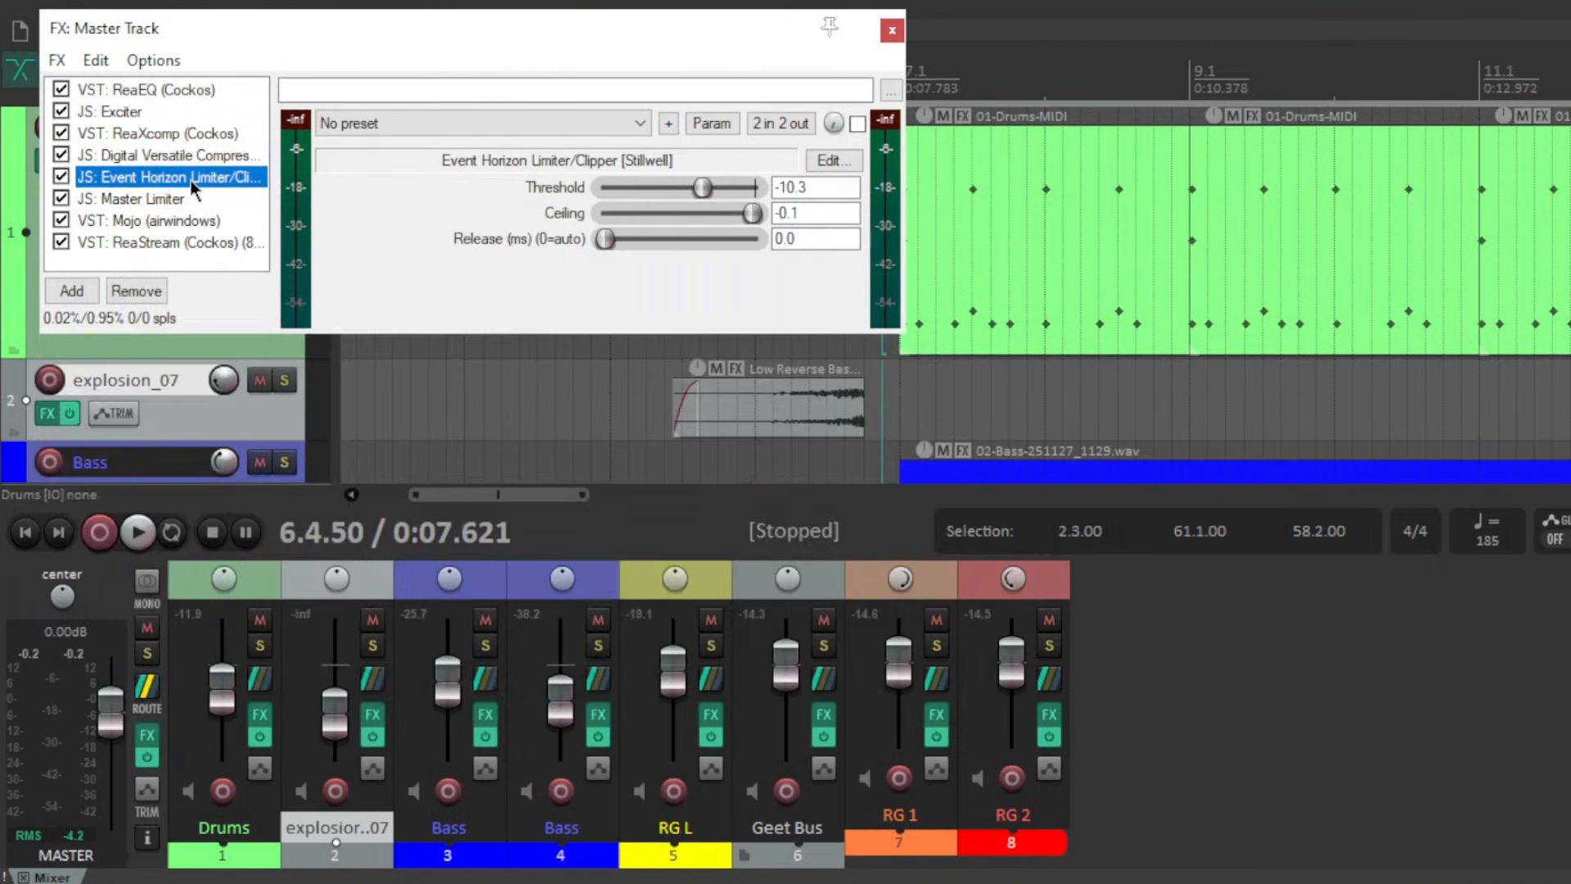
pyautogui.click(180, 199)
pyautogui.click(178, 277)
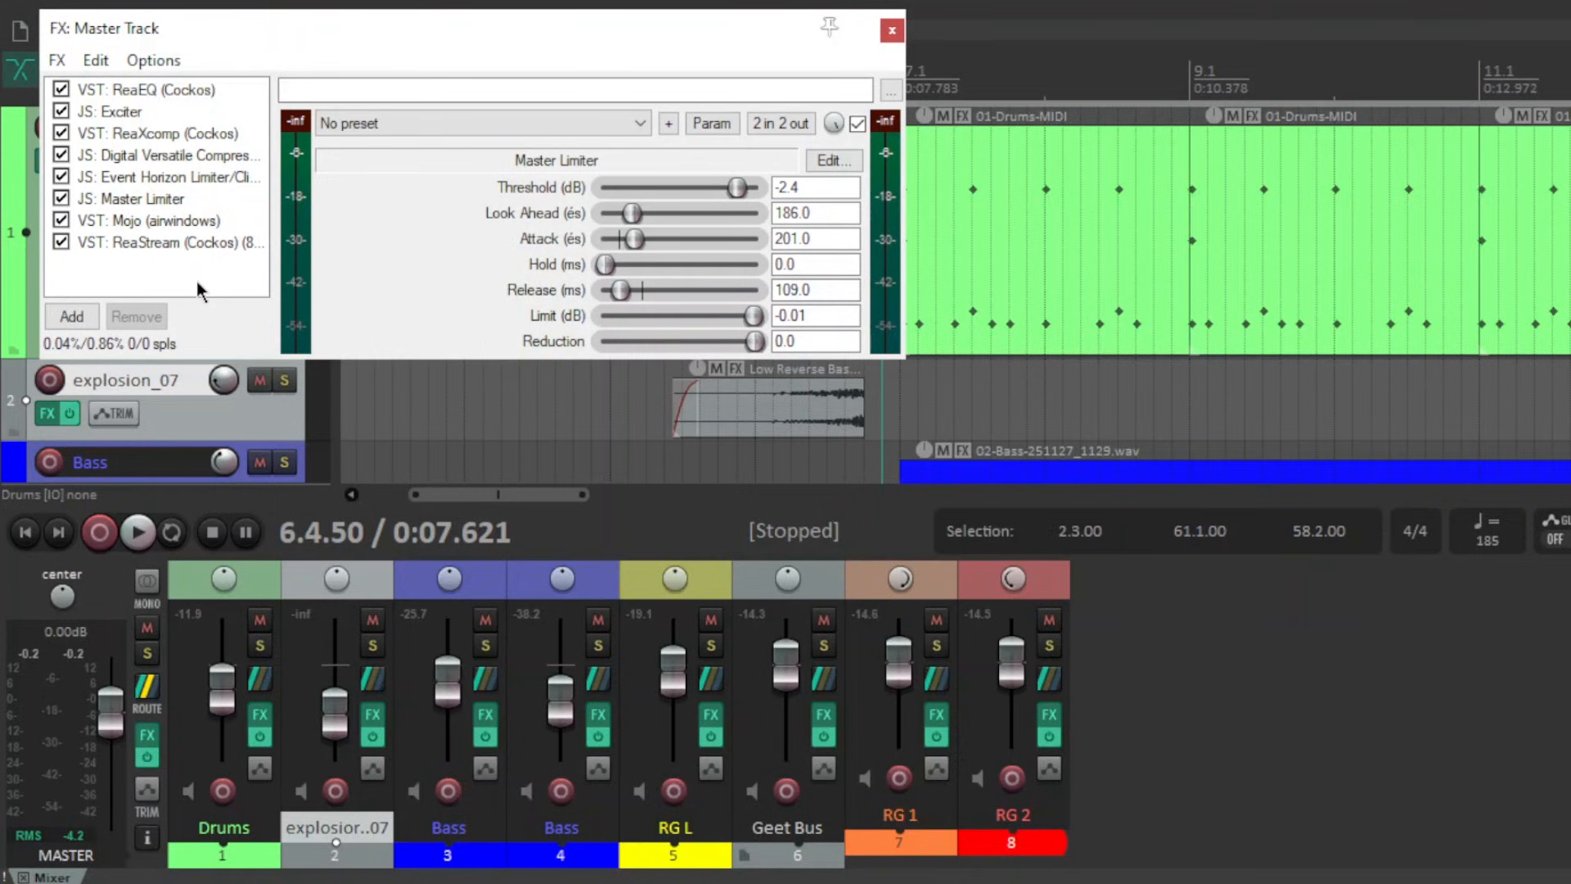
# - Examine Mojo and ReaStream on the master track, then close its FX chain and hide the mixer
pyautogui.click(178, 225)
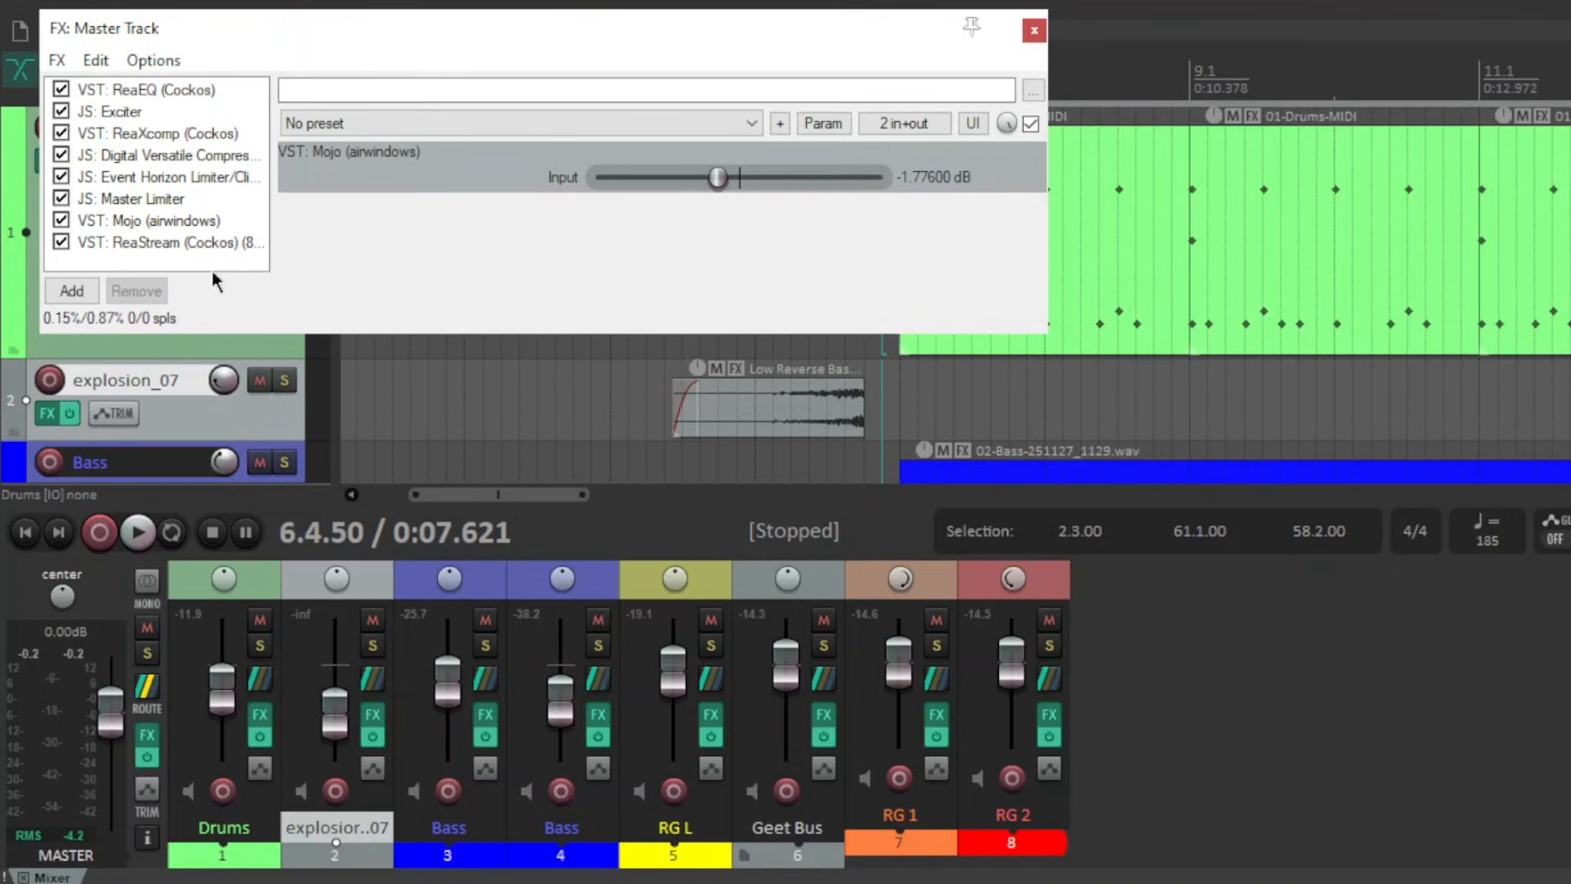
pyautogui.click(226, 244)
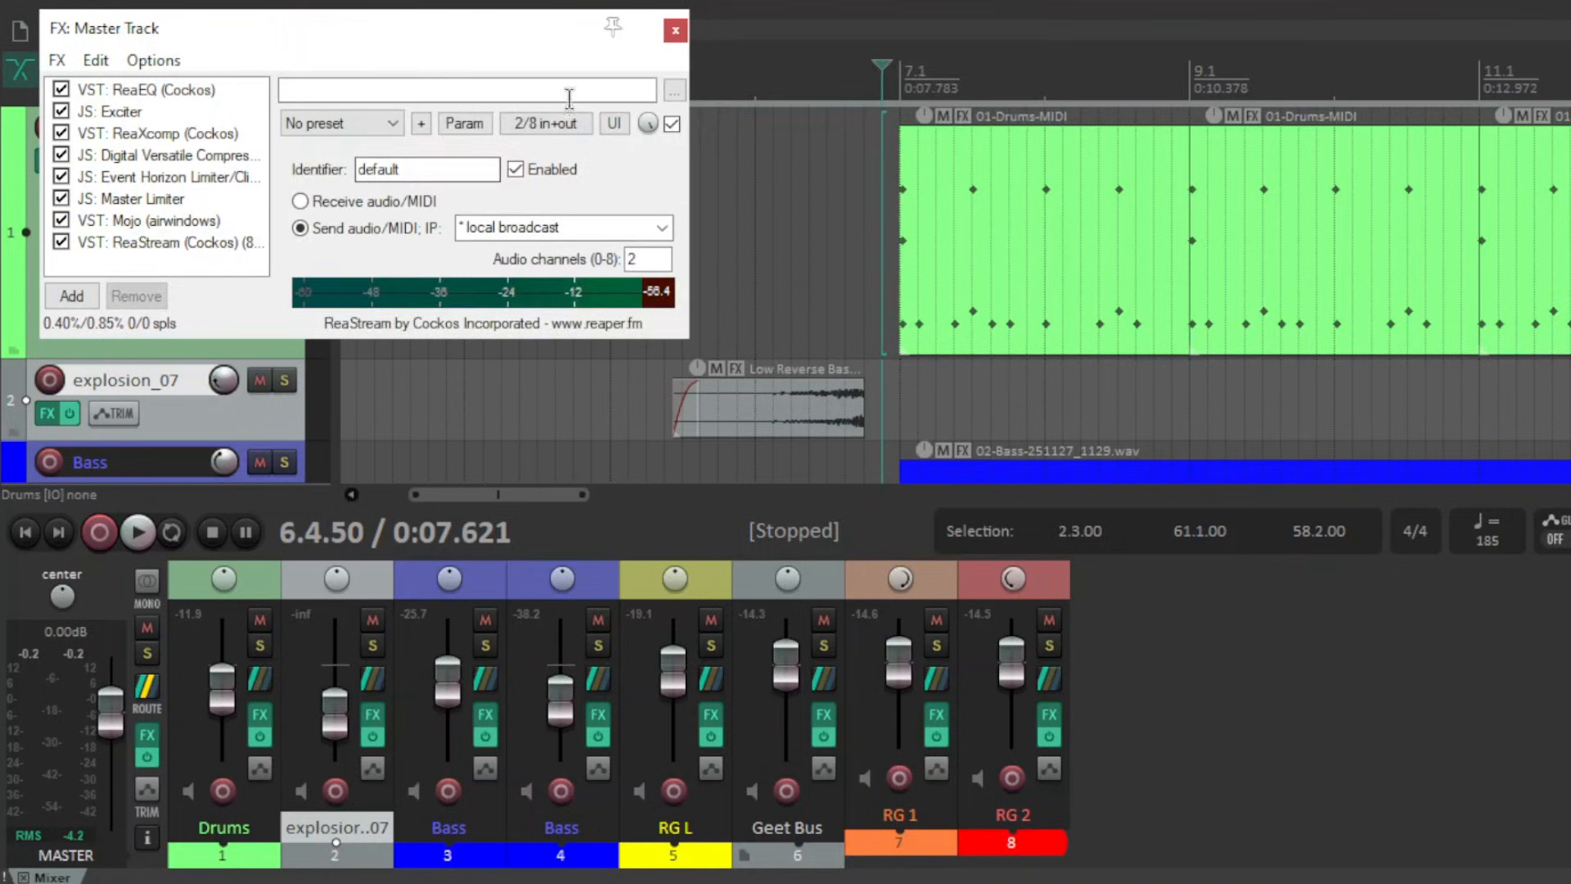
pyautogui.click(676, 30)
pyautogui.hotkey('ctrl', 'm')
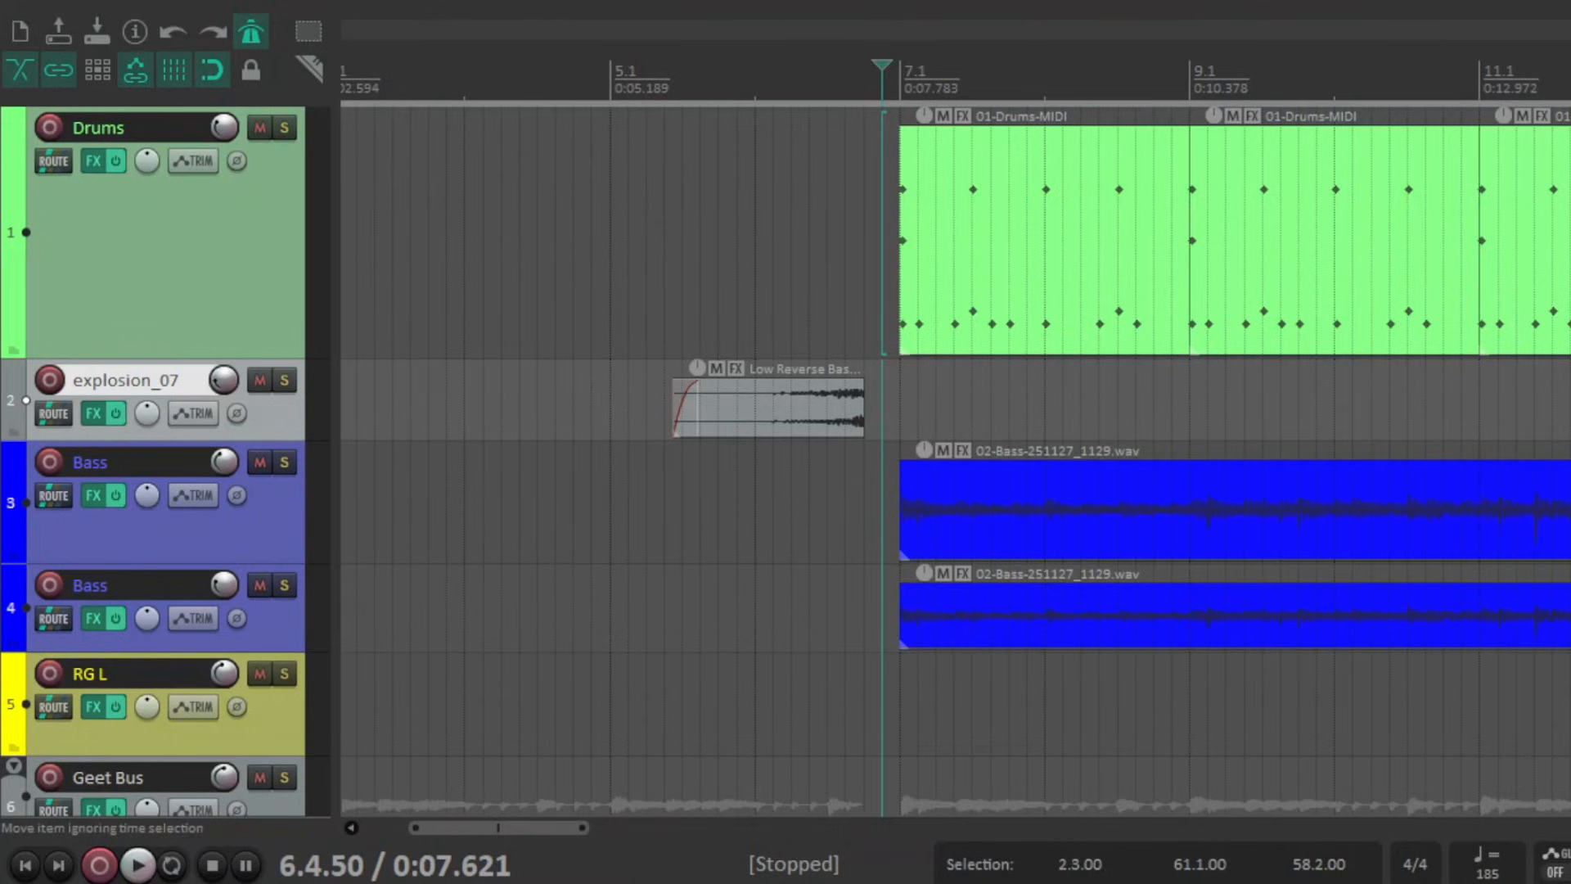
pyautogui.scroll(-5, 847, 310)
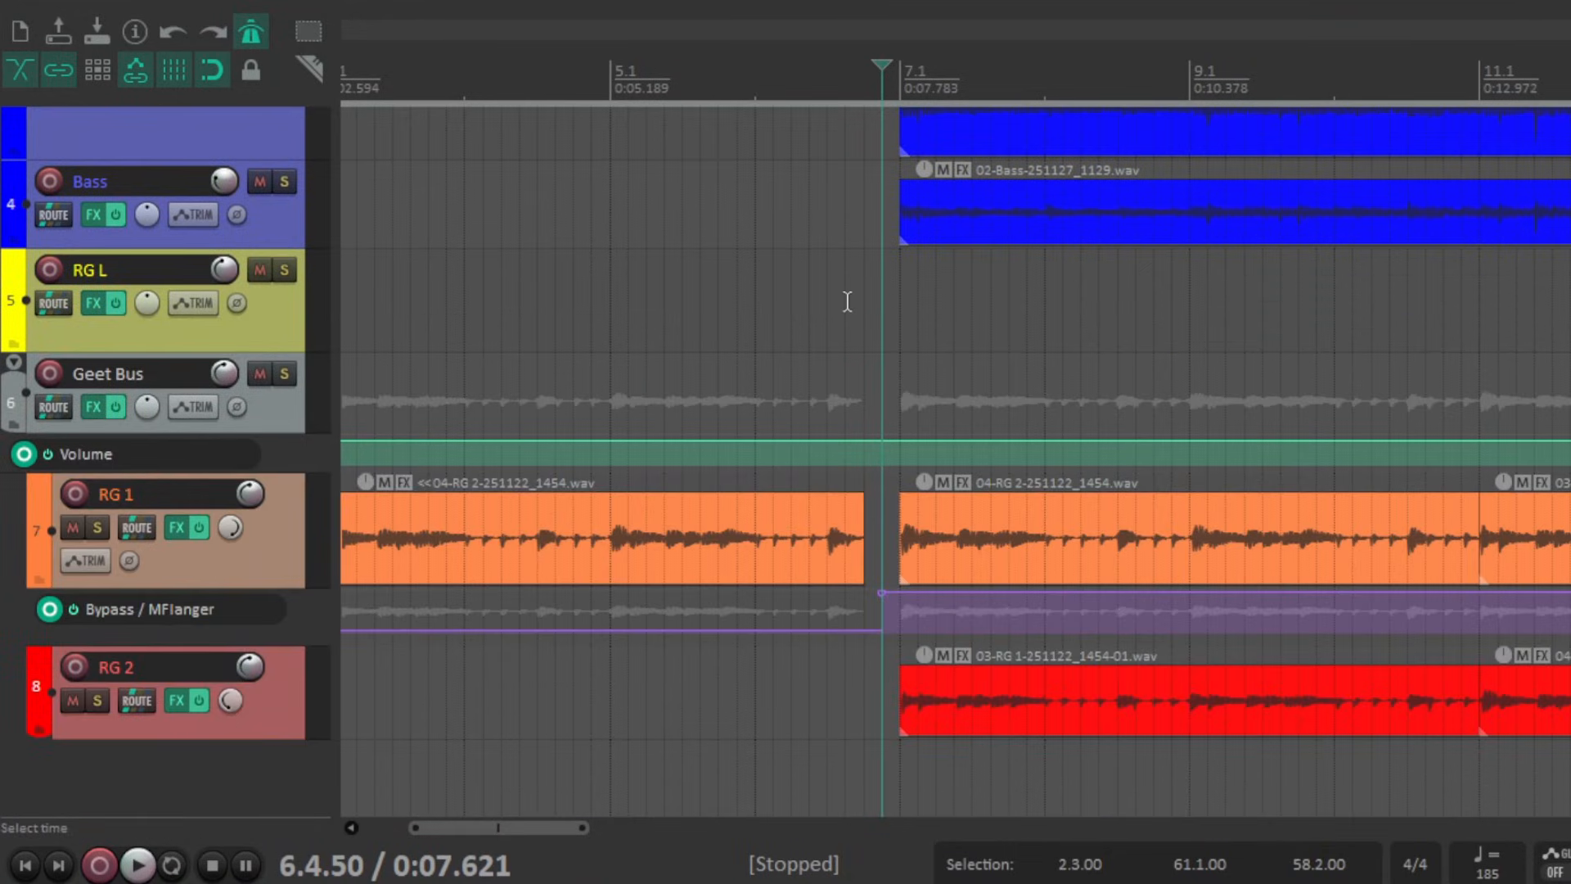